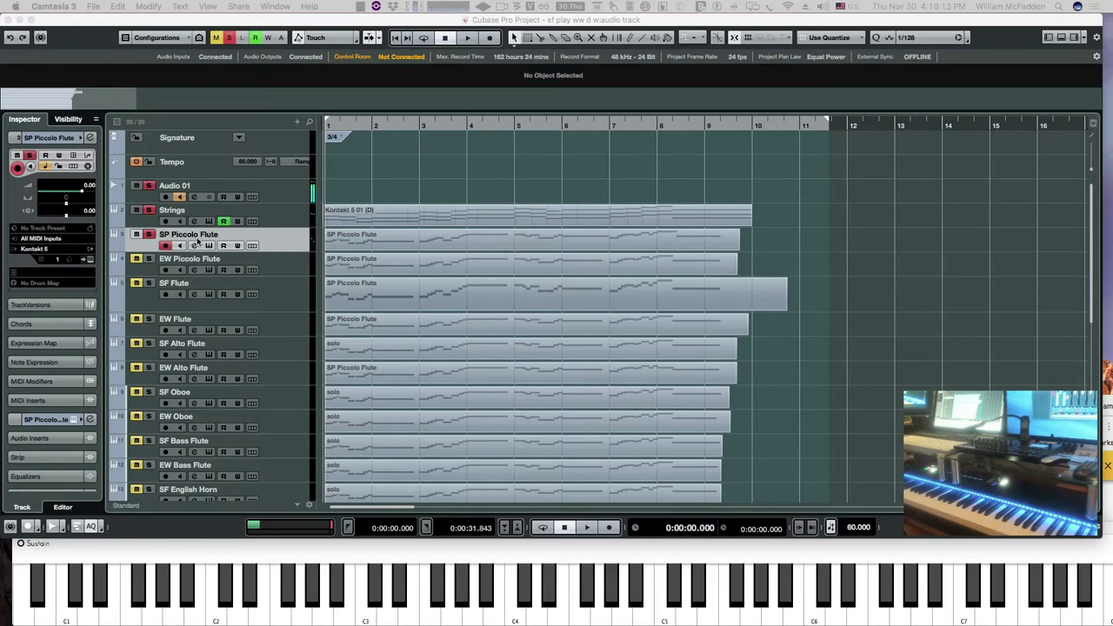
- Open the SP Piccolo Flute track's instrument, play the arrangement from the start through the end of the passage, and stop
click(209, 249)
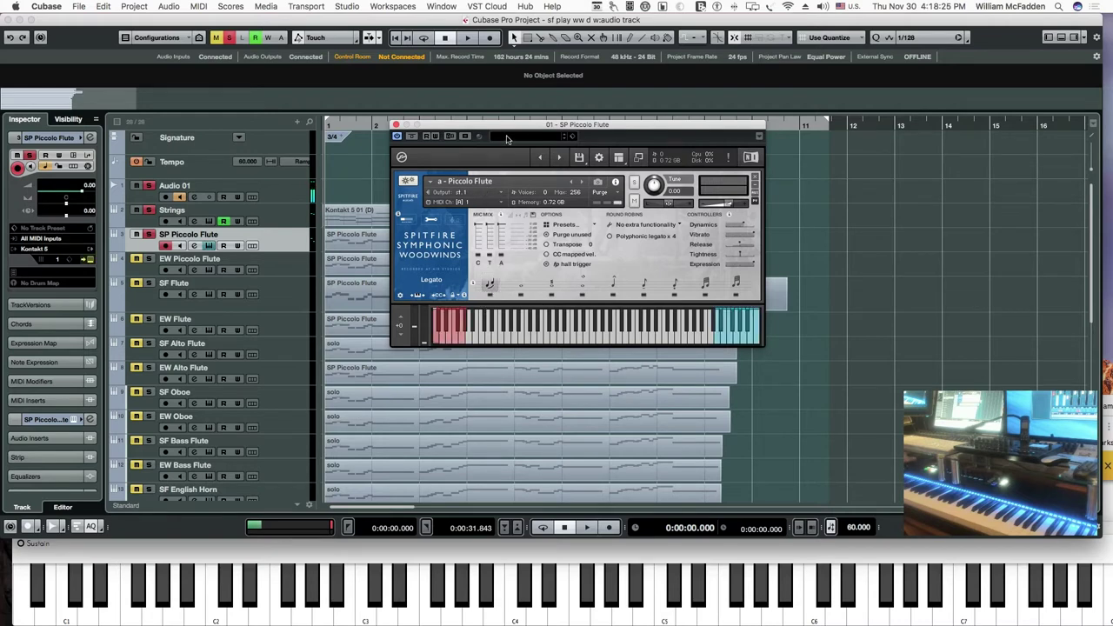
click(397, 39)
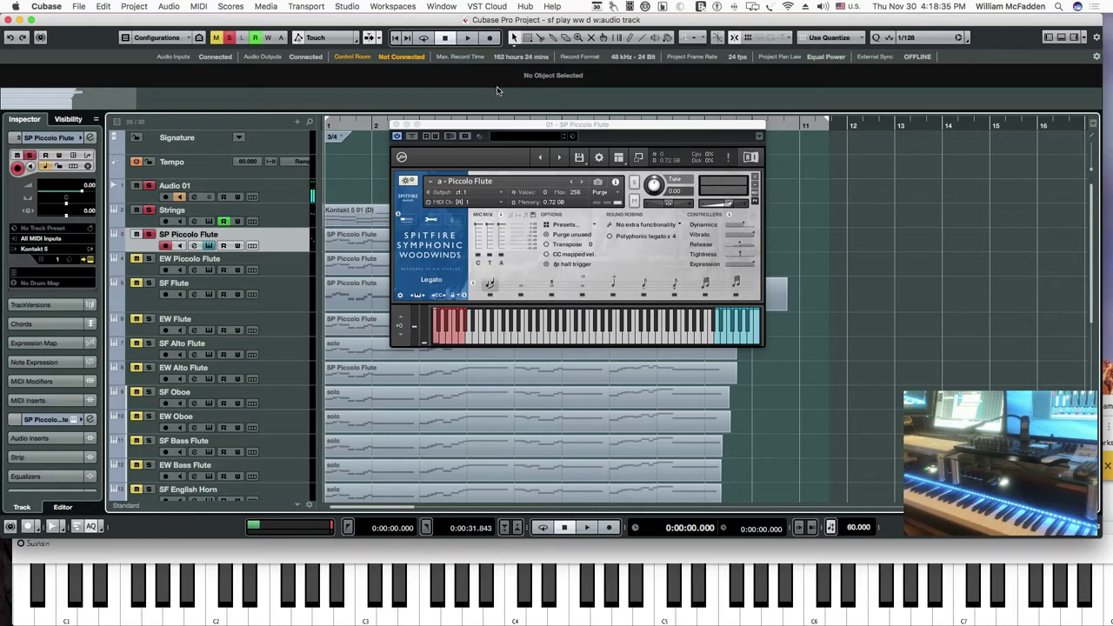
click(469, 39)
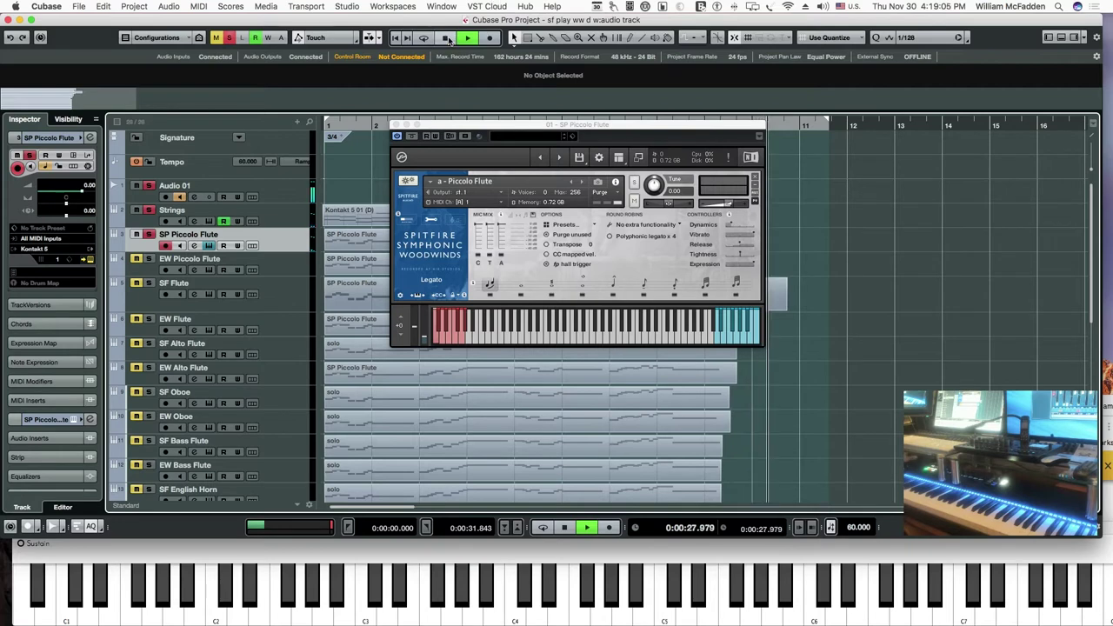
click(446, 38)
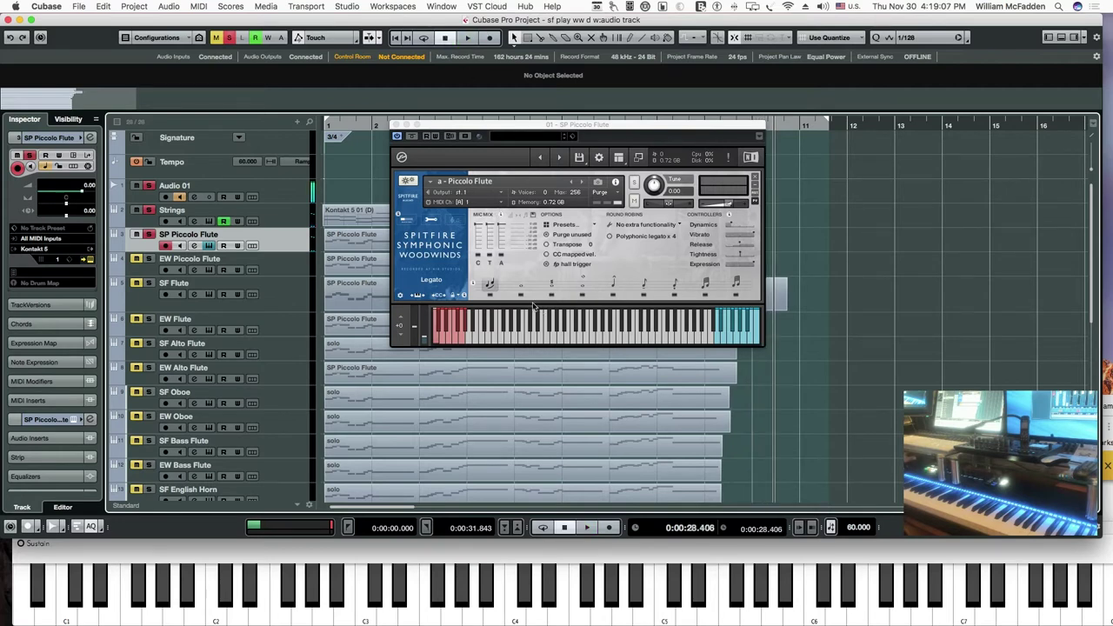
- Audition the piccolo's Long, Long Flutter, Long Harmonics, Marcato, Staccato, Trill (Minor 2nd) and Trill (Major 2nd) articulations, and close the instrument
click(520, 287)
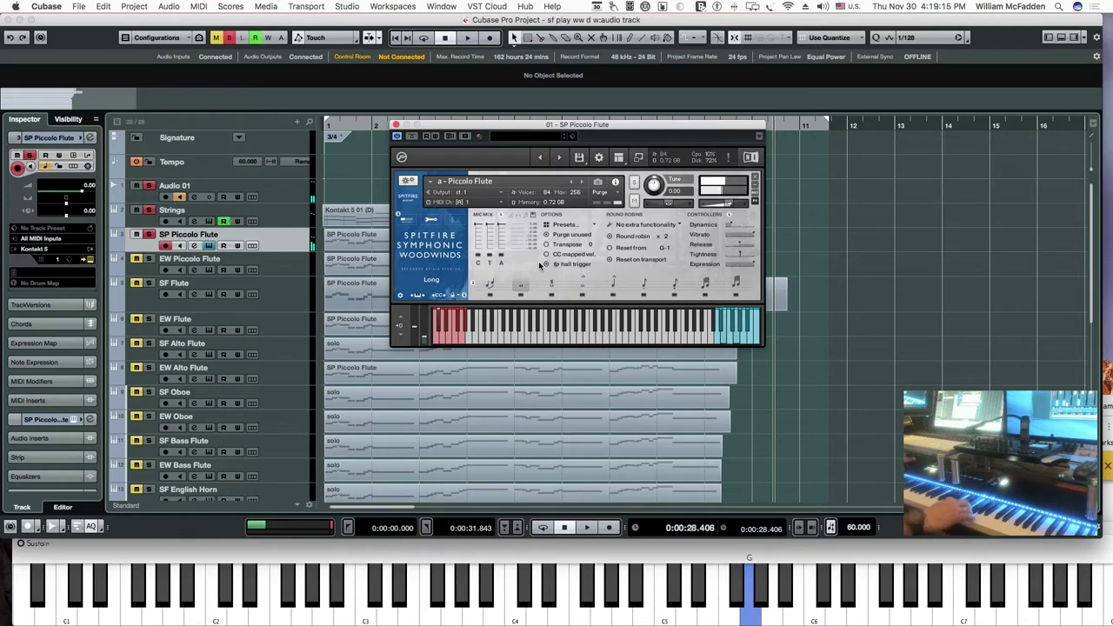
click(551, 284)
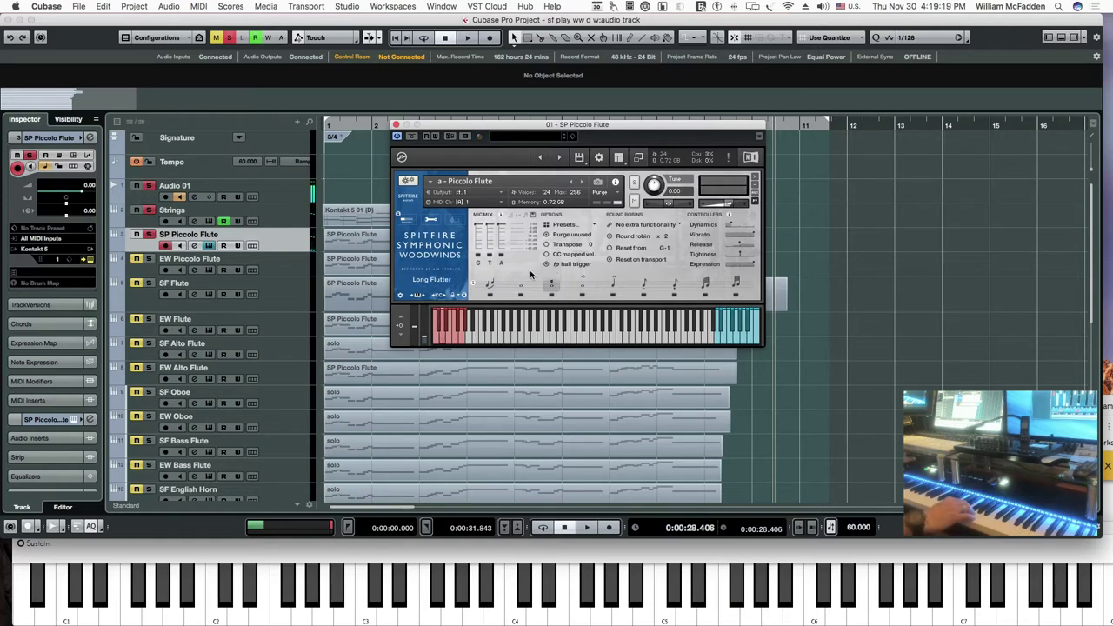
click(581, 285)
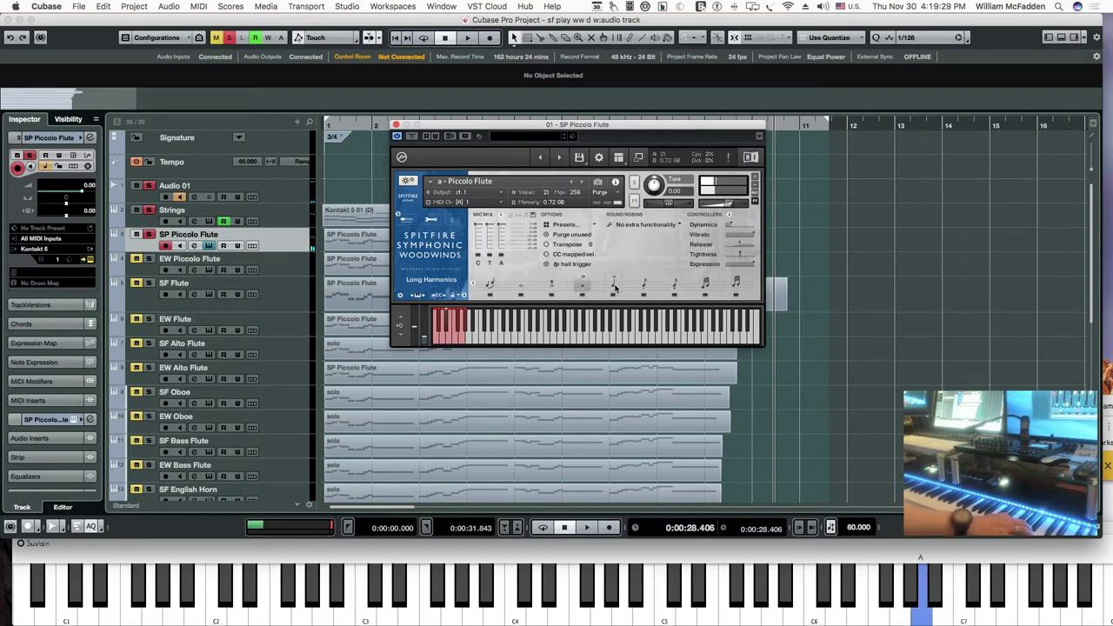
click(614, 284)
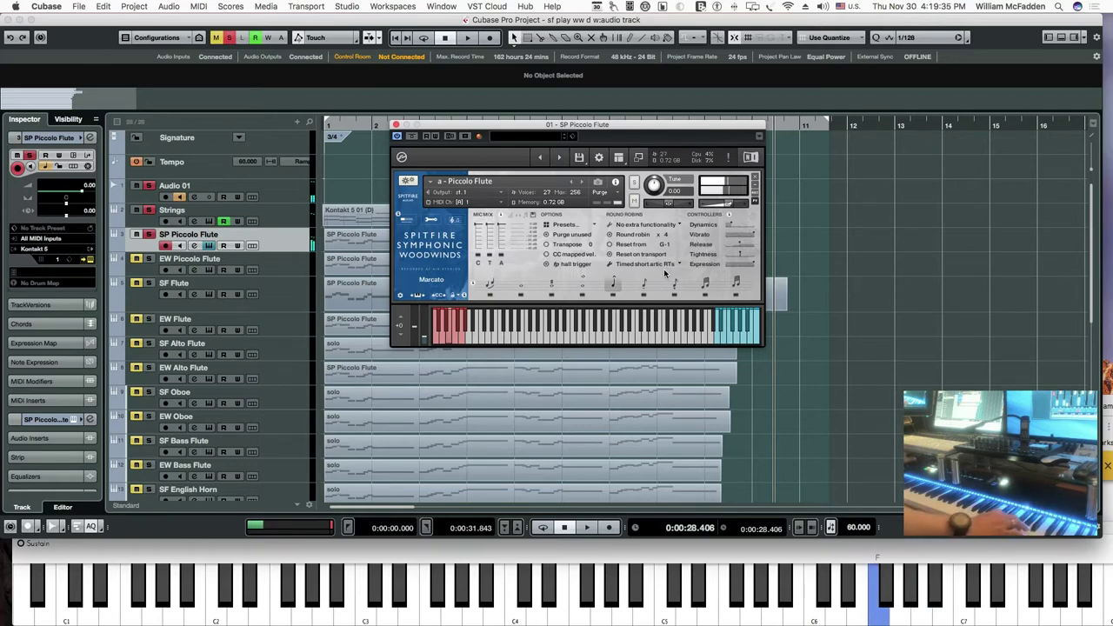
click(673, 280)
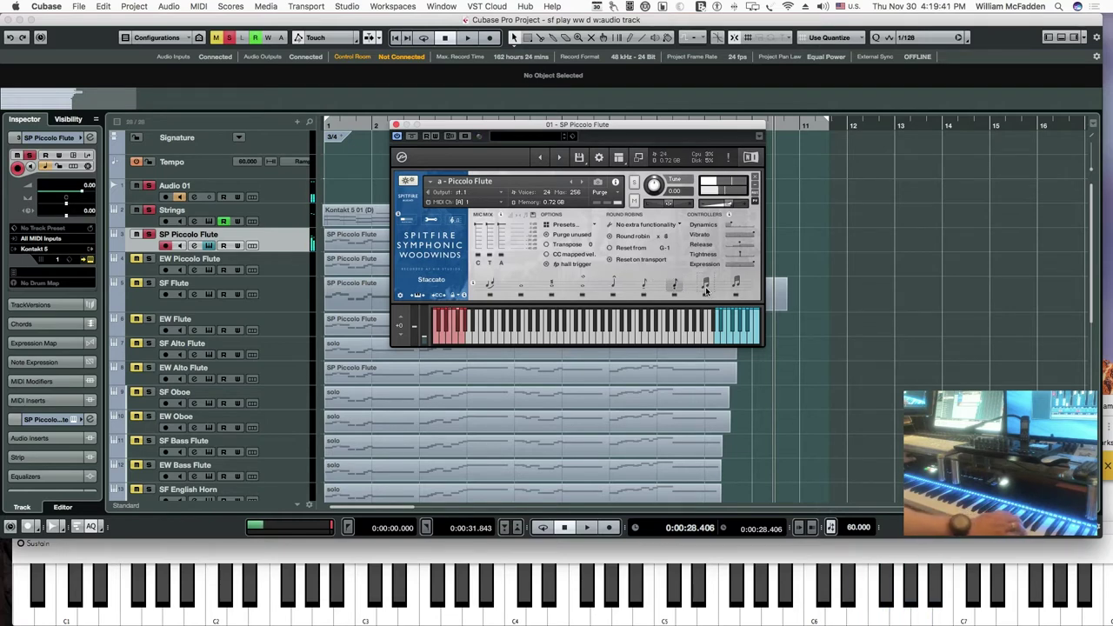
click(705, 283)
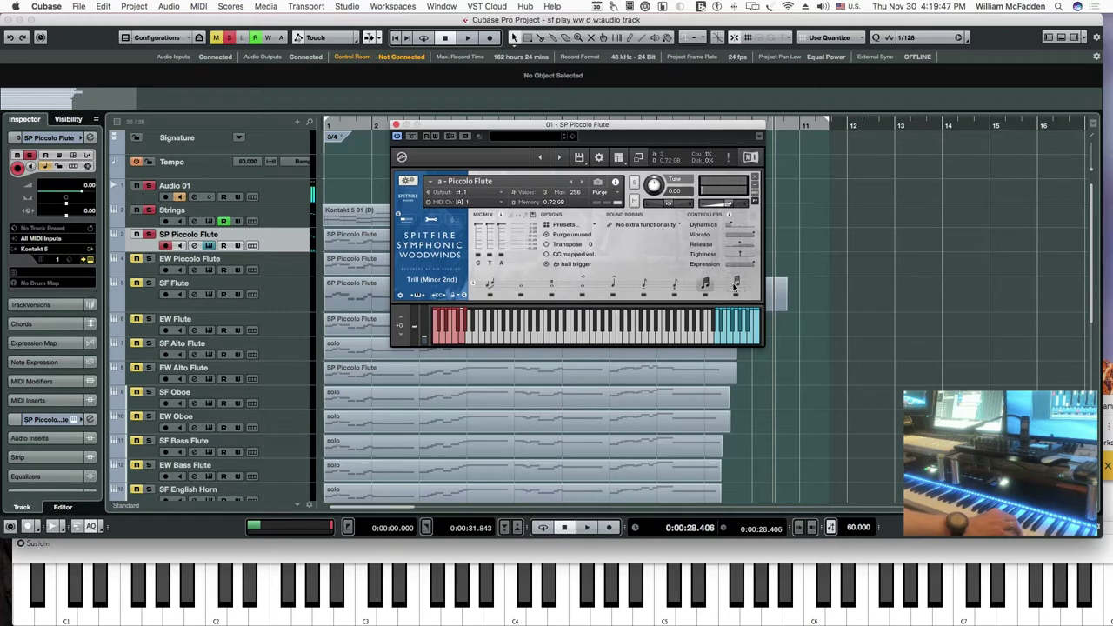
click(734, 285)
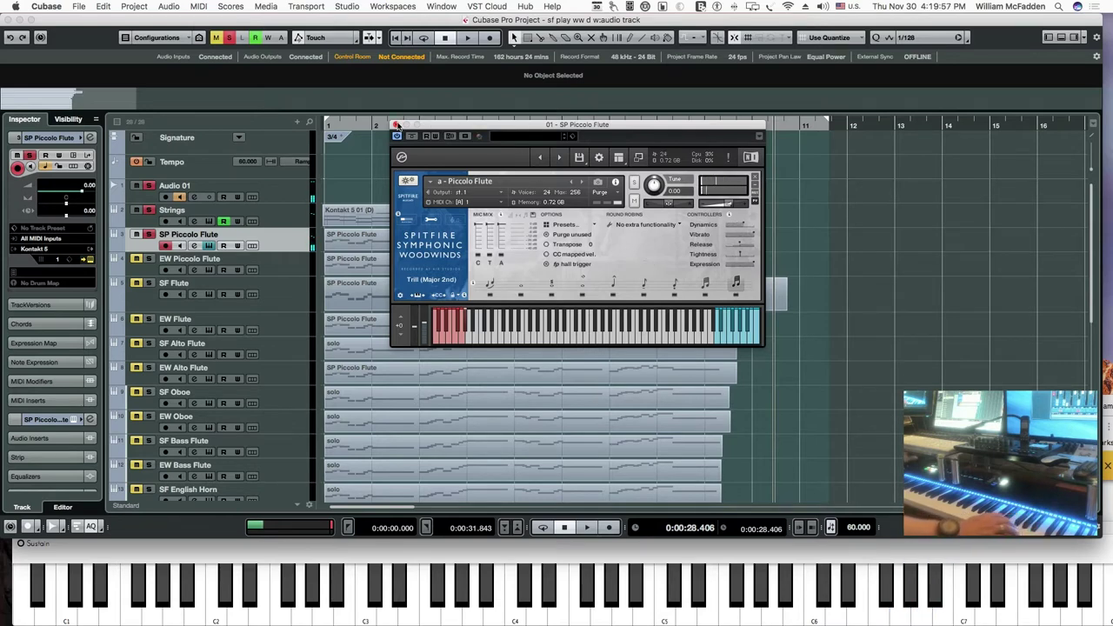
click(396, 125)
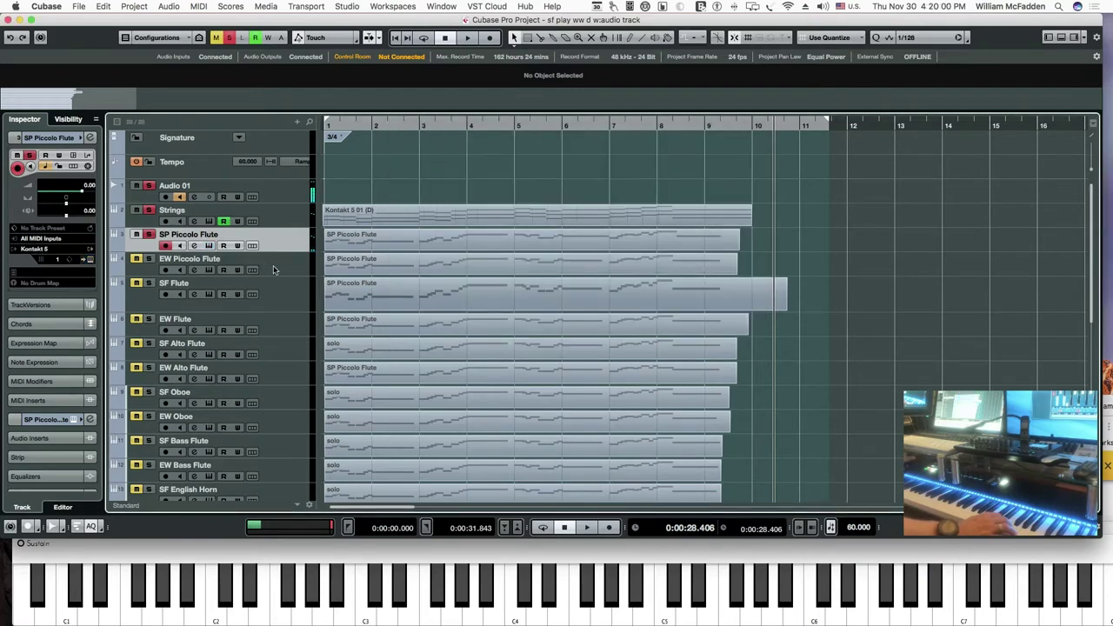
- Solo the EW Piccolo Flute track in place of SP Piccolo Flute and select it
click(148, 261)
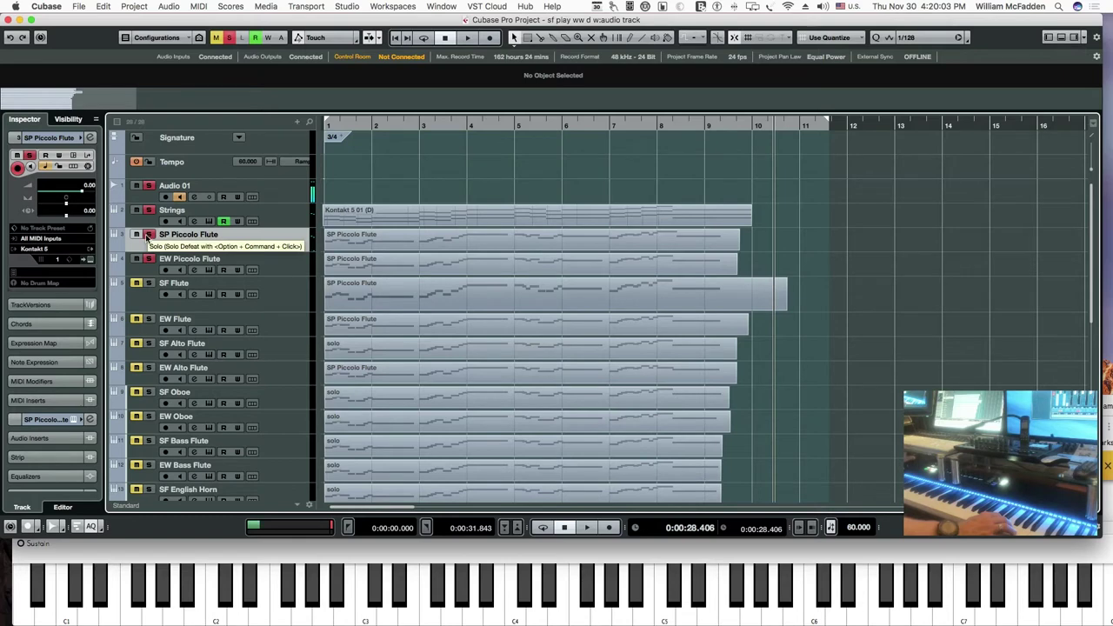
click(148, 235)
click(268, 268)
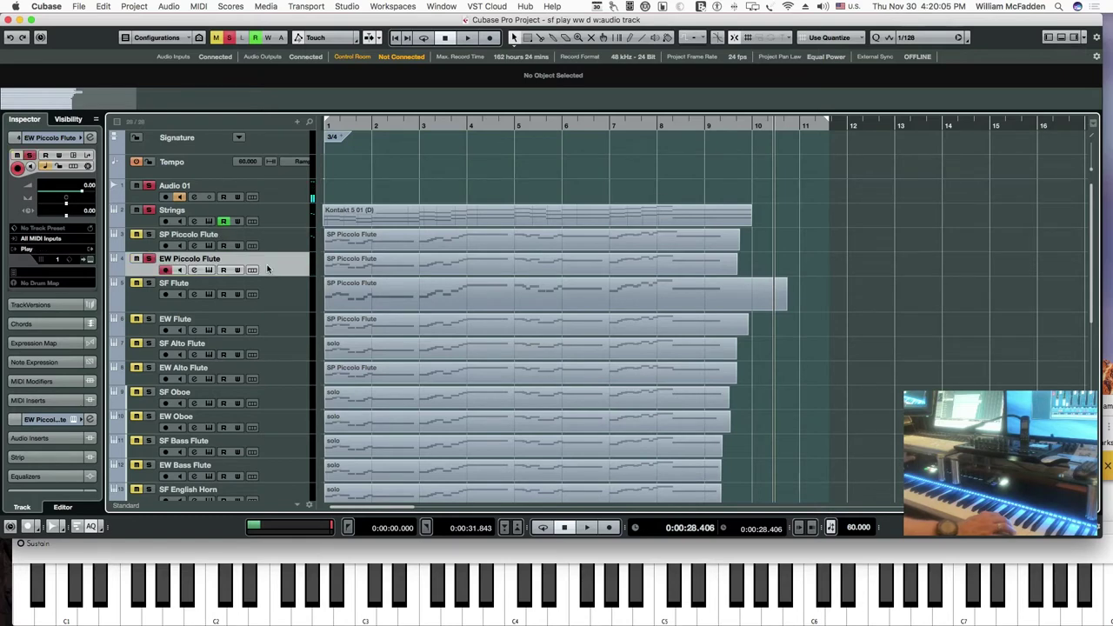
- Open the EW Piccolo Flute instrument, play the arrangement from the start, stop playback and close the instrument
click(210, 271)
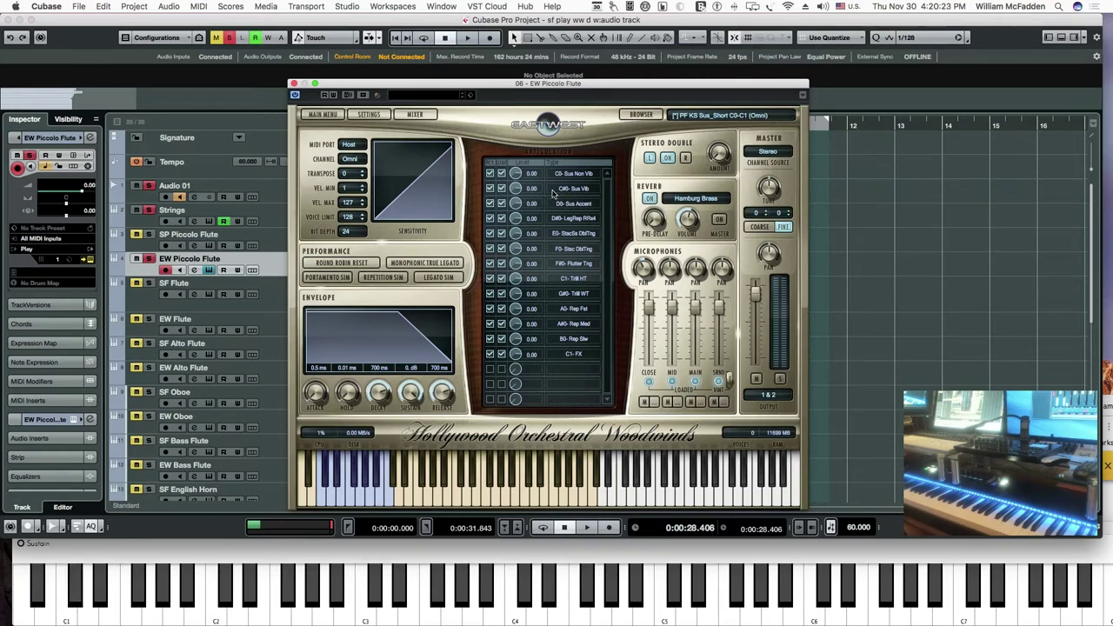
click(444, 37)
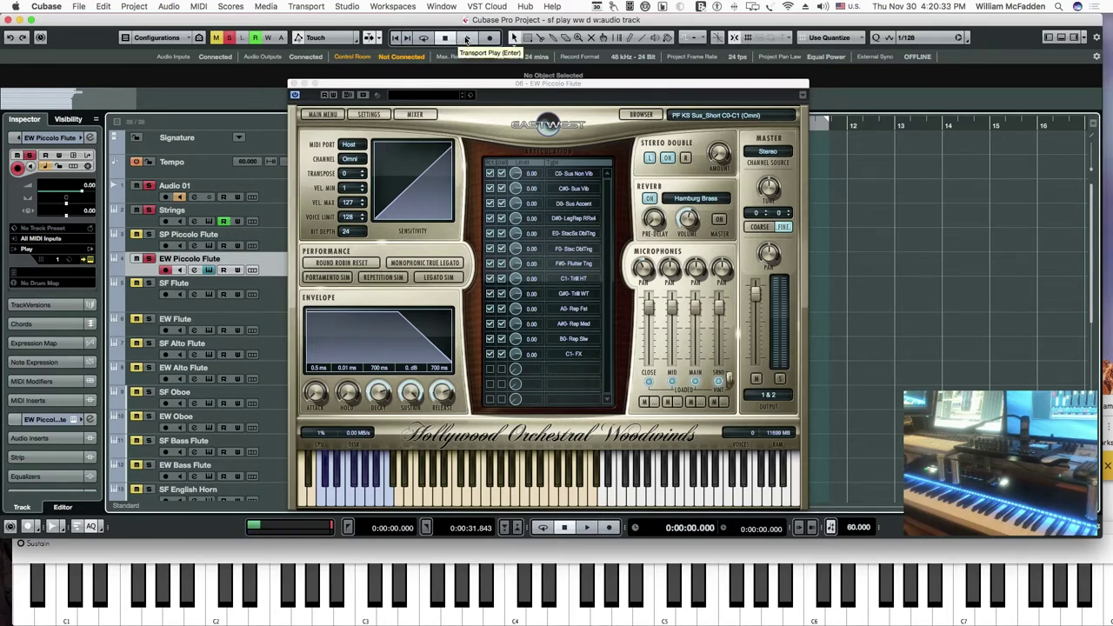
click(466, 39)
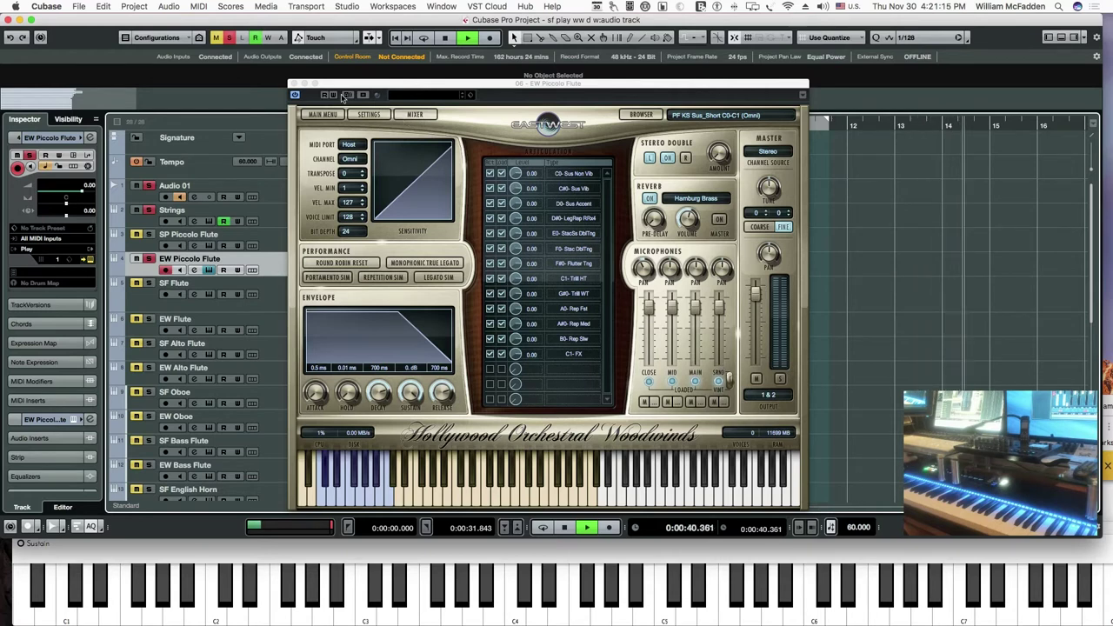
click(444, 39)
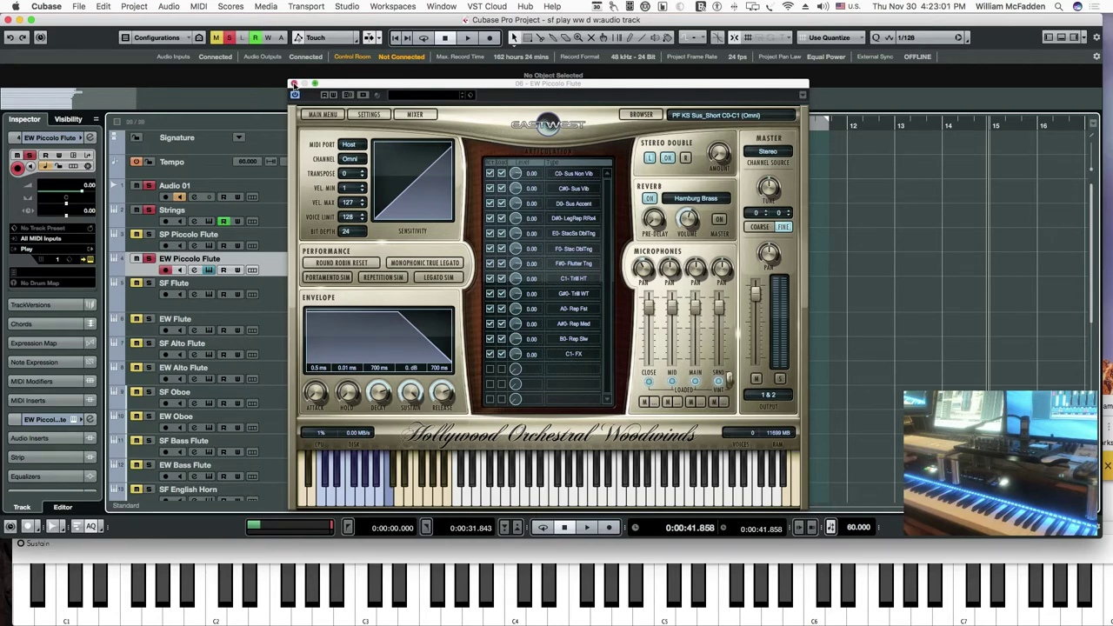
click(294, 83)
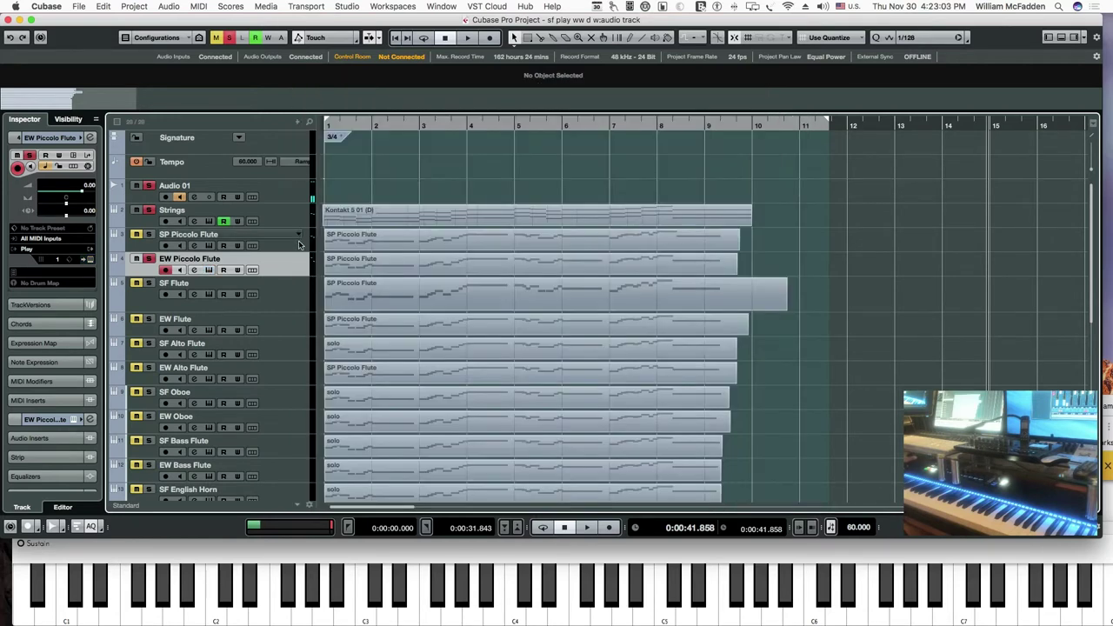
- Select the SF Flute track, solo it in place of EW Piccolo Flute, and return the playhead to the start
click(280, 299)
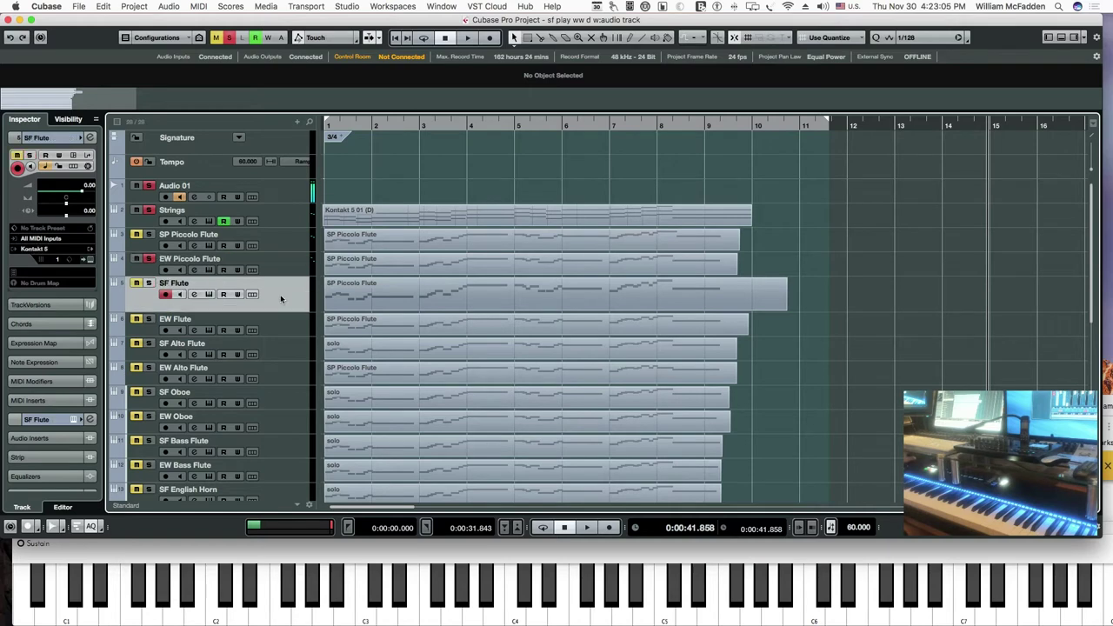
click(149, 285)
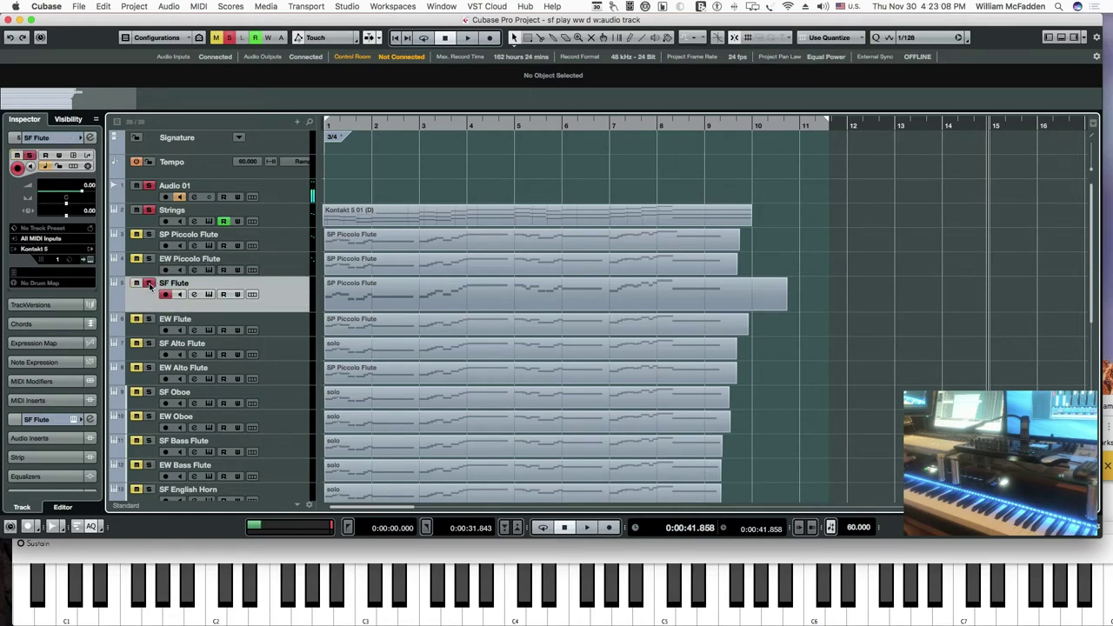
click(394, 37)
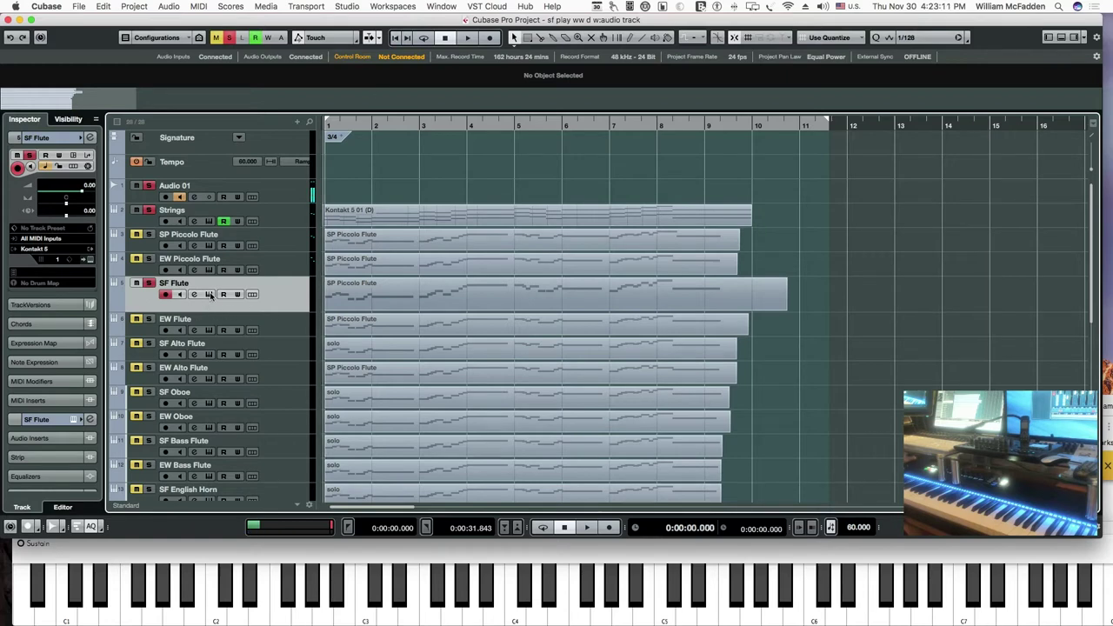
- Open the SF Flute instrument, switch it to the Legato articulation, and play the arrangement from the start through the passage
click(209, 293)
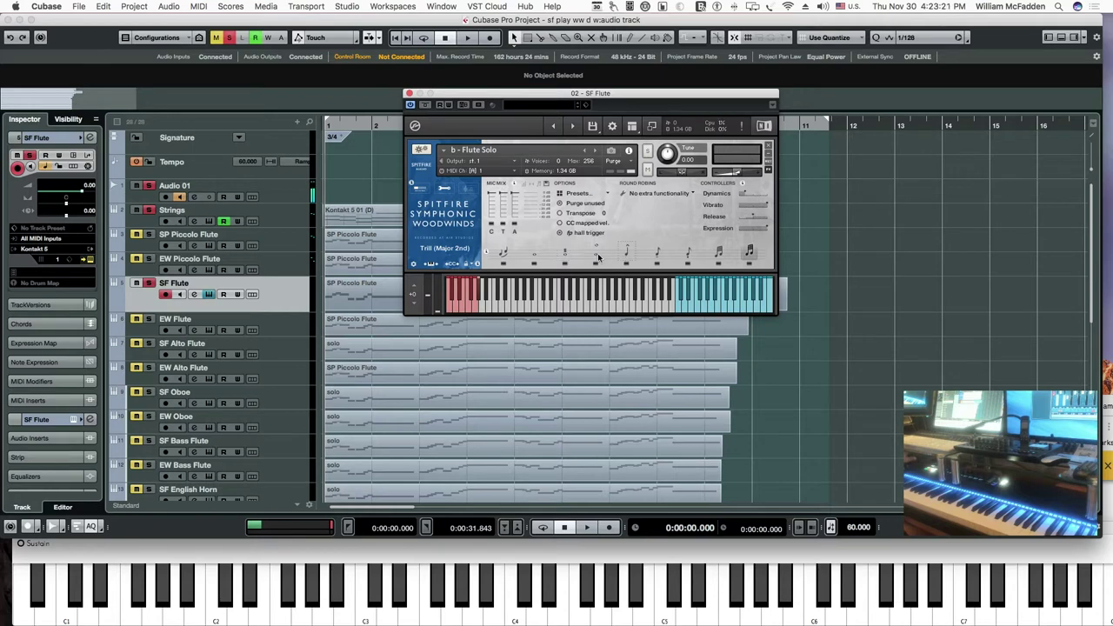
click(501, 253)
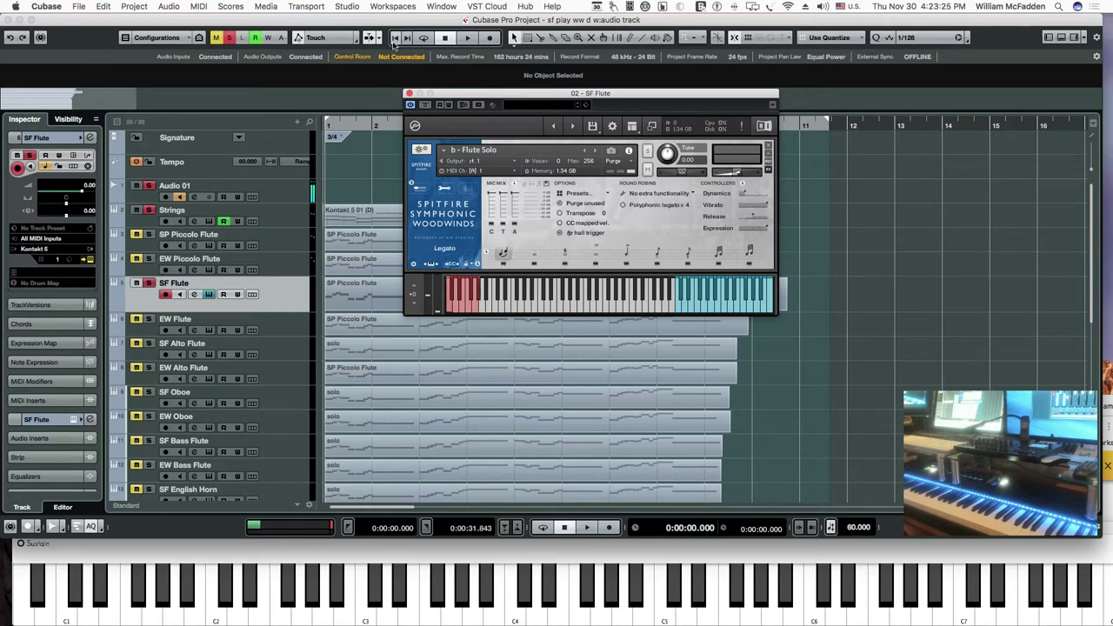
click(394, 39)
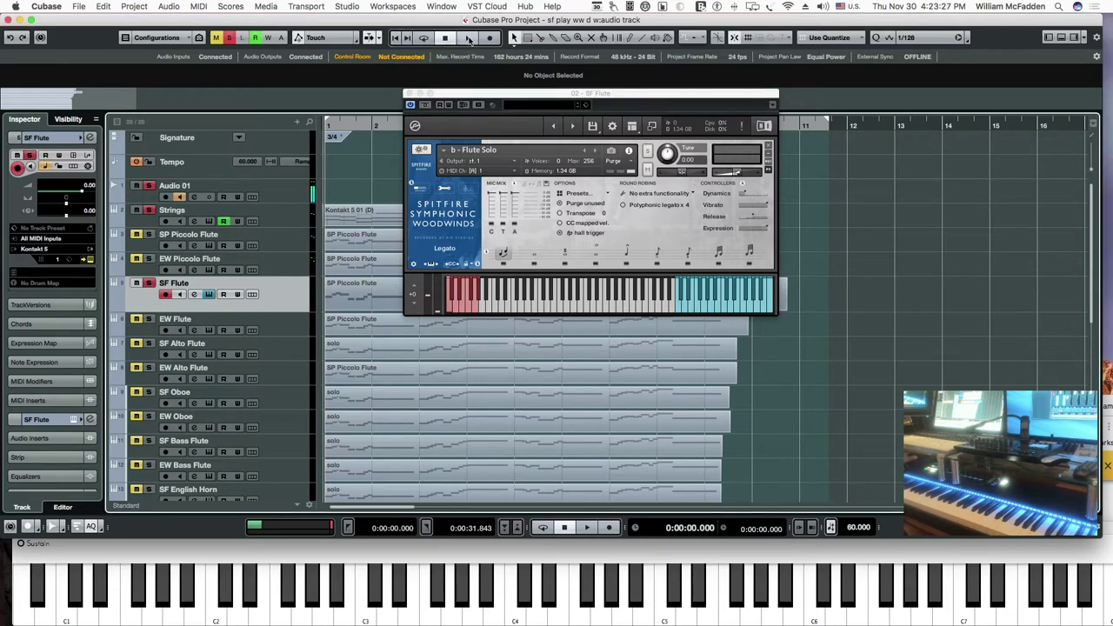
click(467, 38)
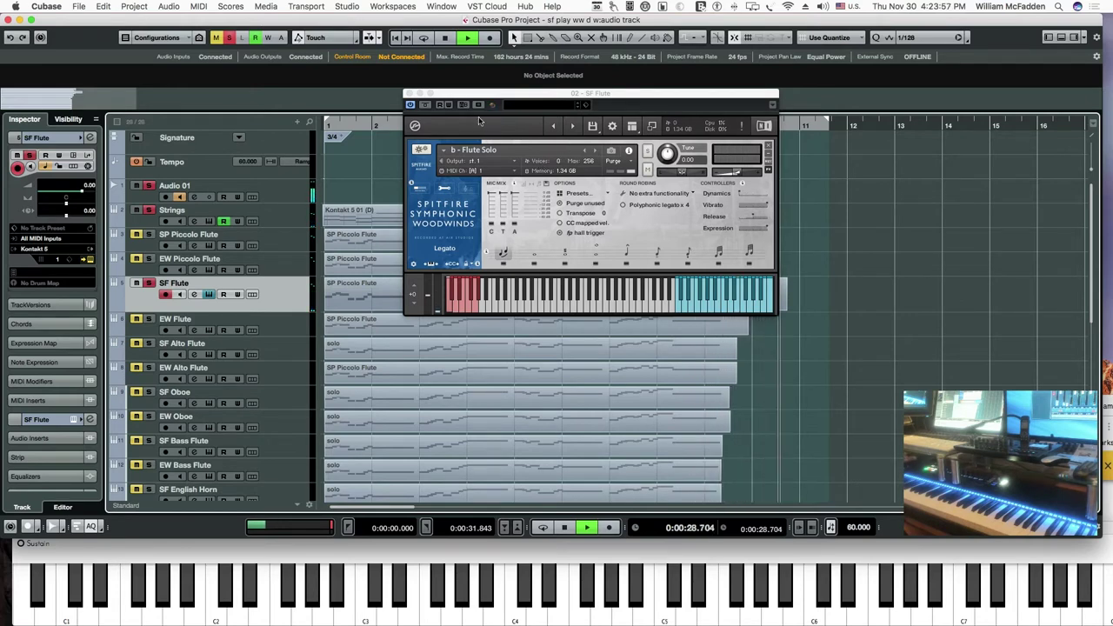
key(space)
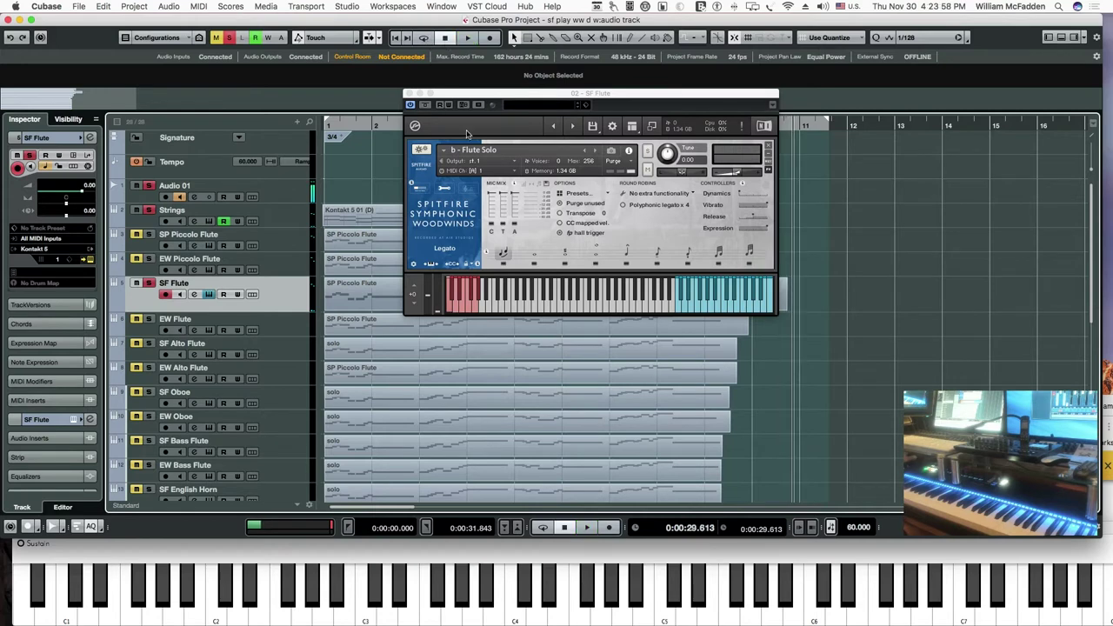
- Audition the solo flute's Long, Long Flutter, Long Harmonics, Marcato, Tenuto, Staccato, Trill (Minor 2nd) and Trill (Major 2nd) articulations
click(531, 254)
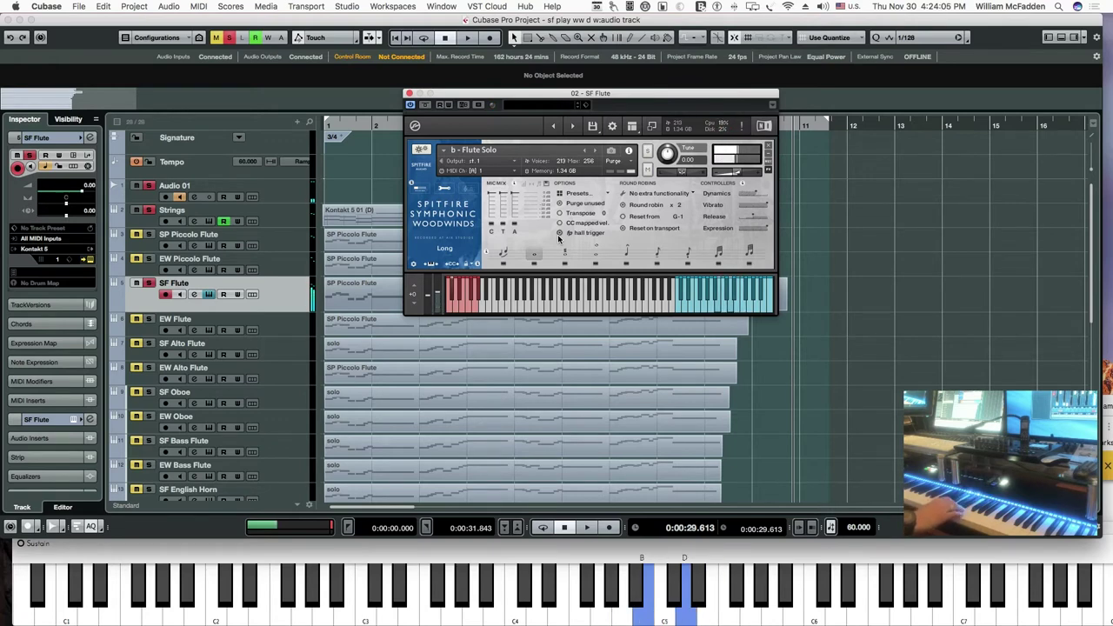
click(565, 252)
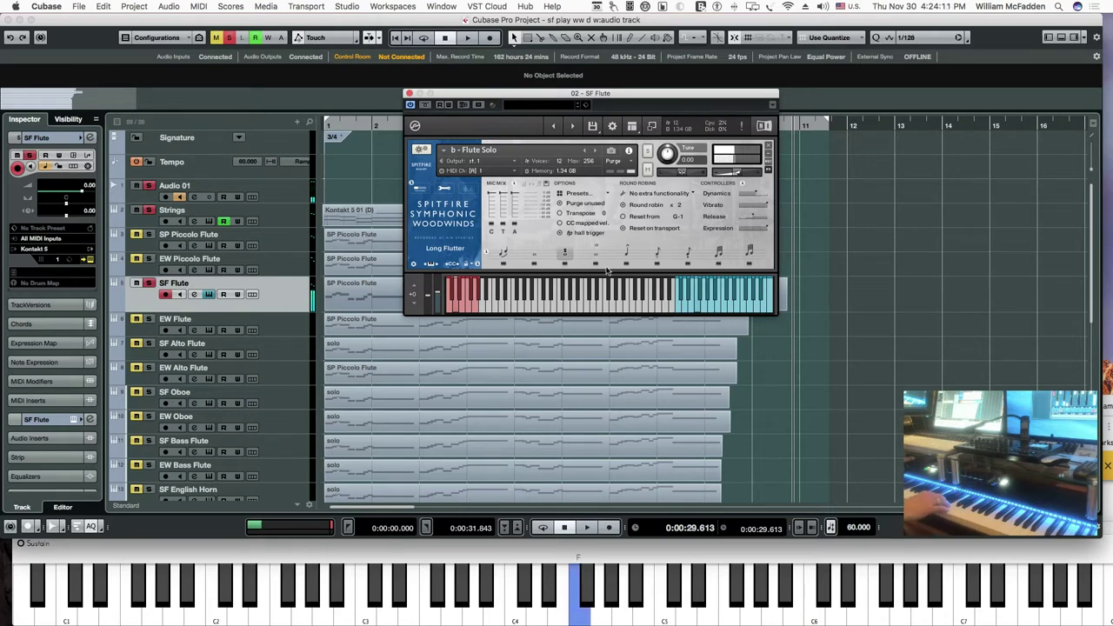
click(597, 253)
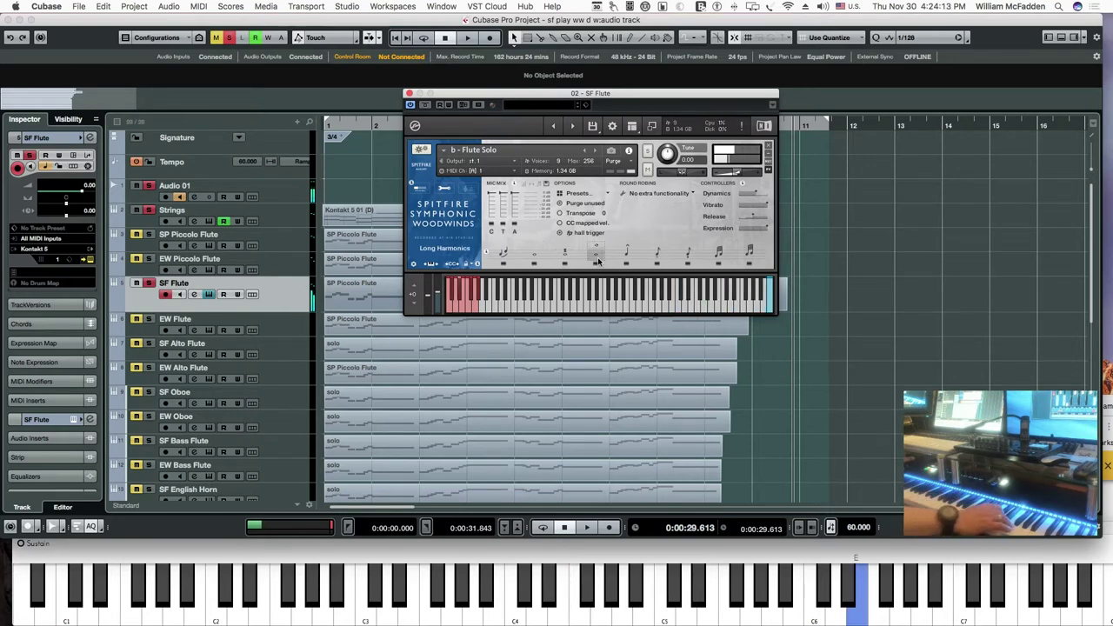
click(627, 257)
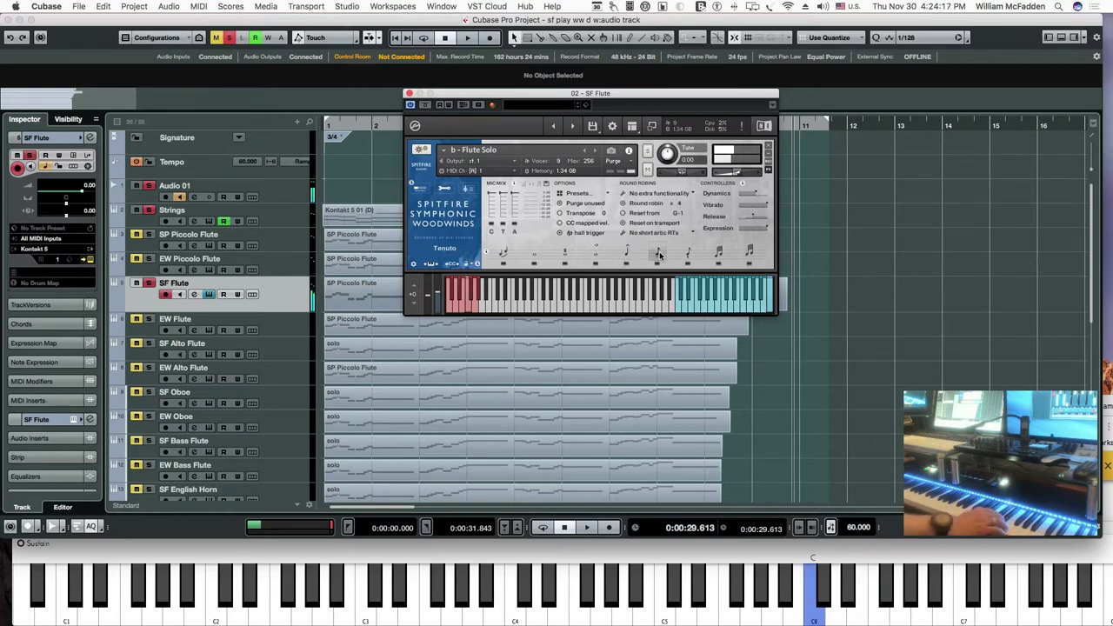
click(659, 254)
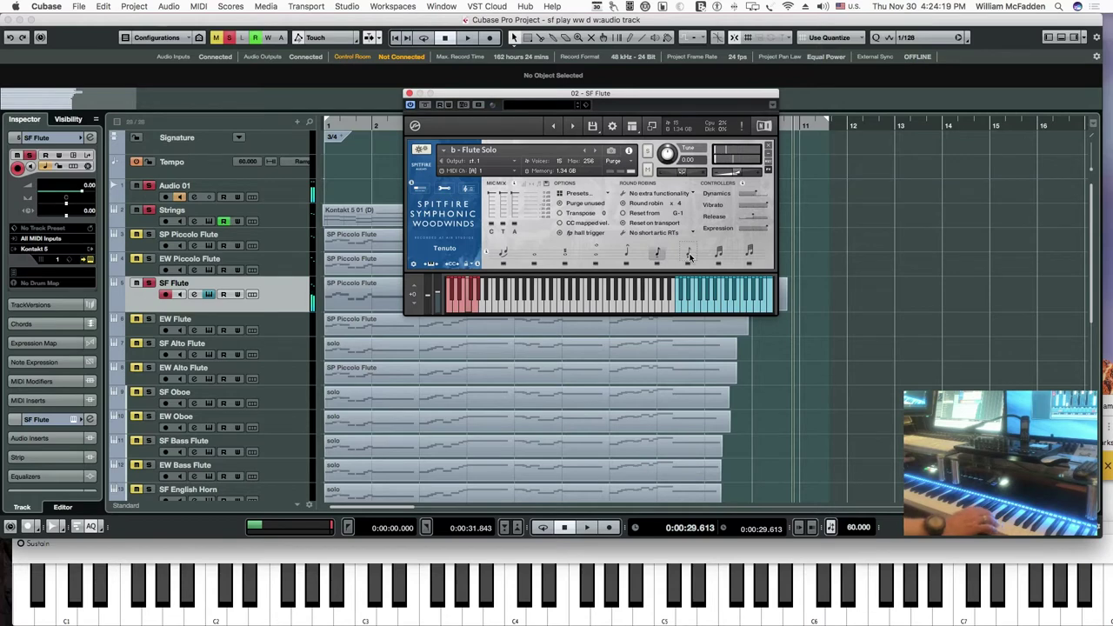
click(690, 252)
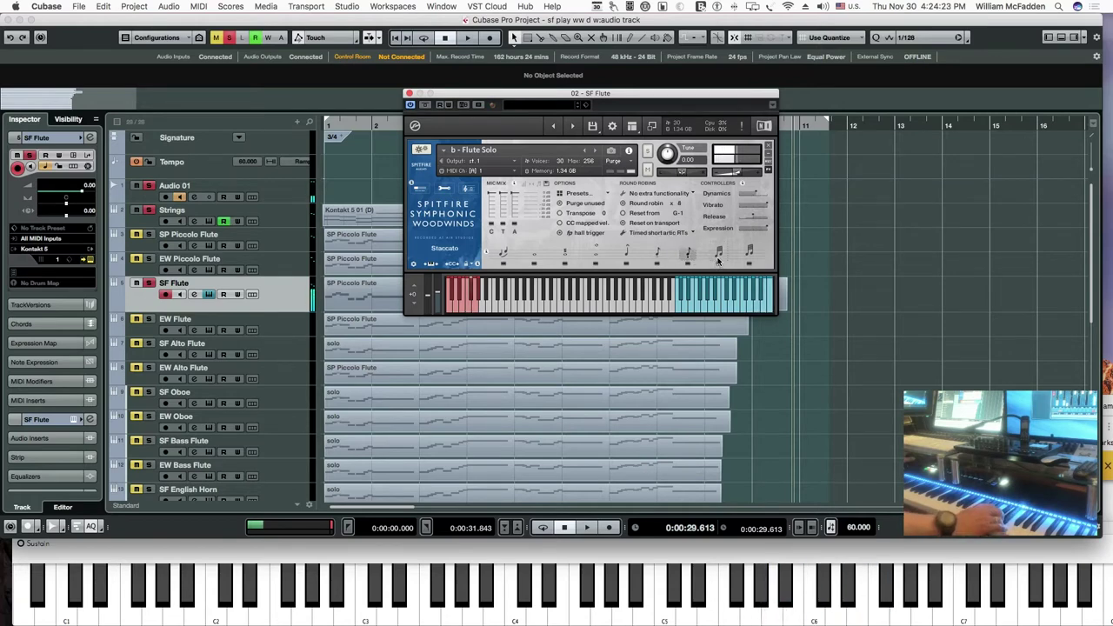
click(718, 254)
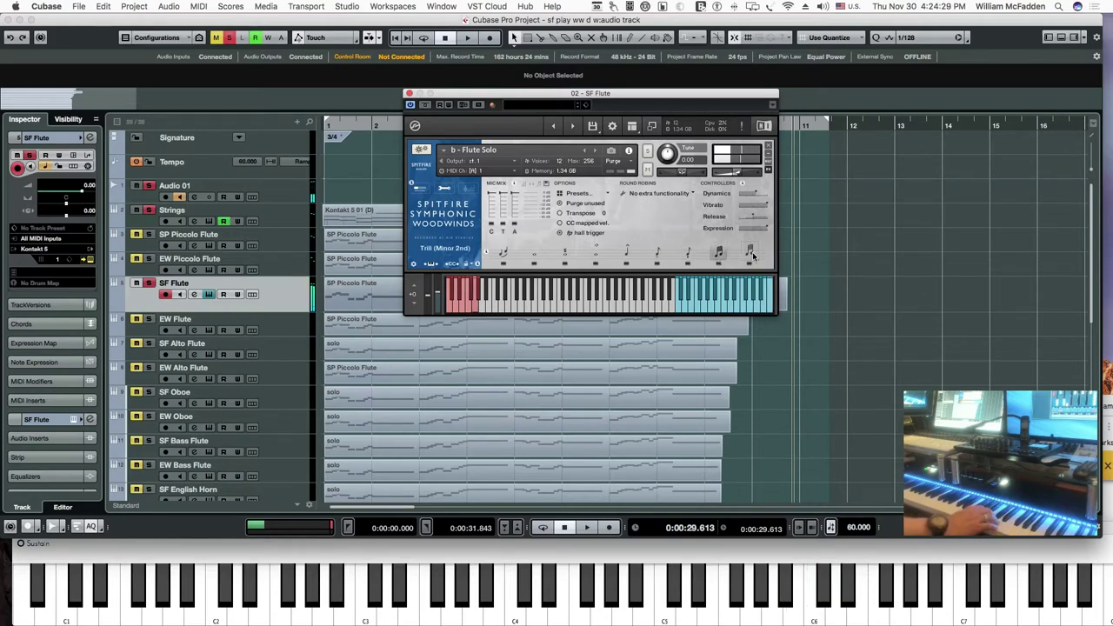
click(750, 253)
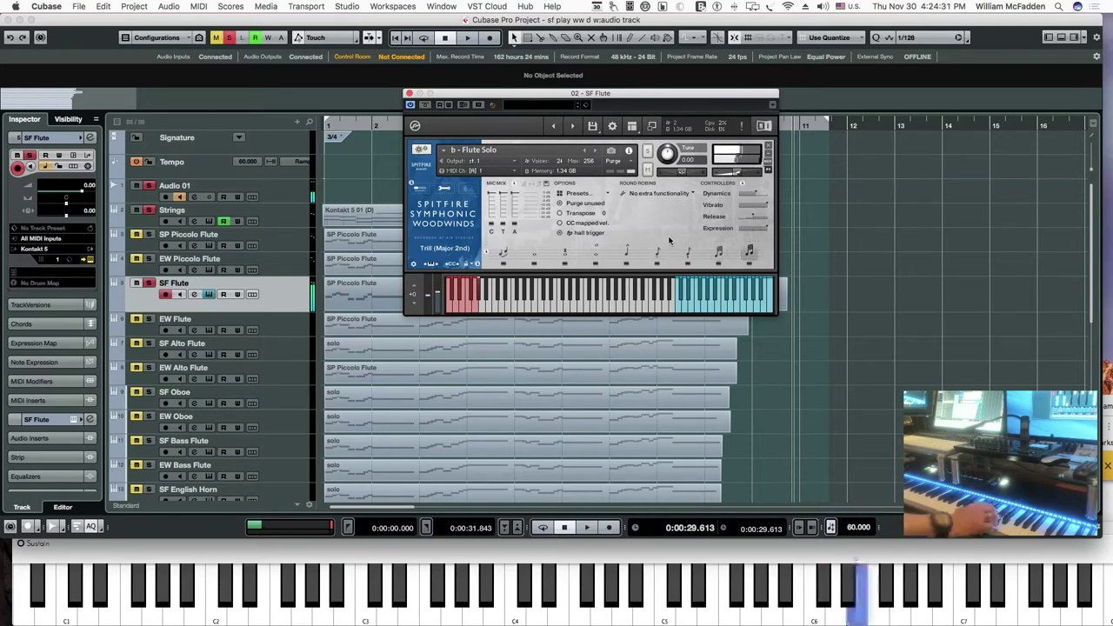
- Close the SF Flute instrument, solo EW Flute in place of SF Flute, and open the EW Flute instrument clear of the track list
click(409, 93)
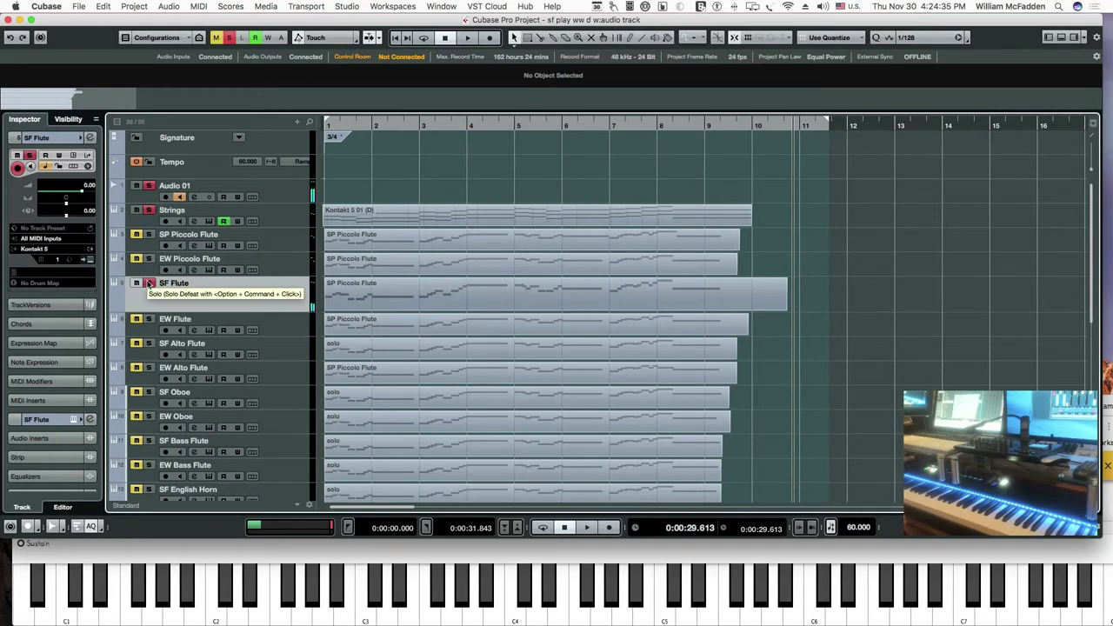
click(149, 284)
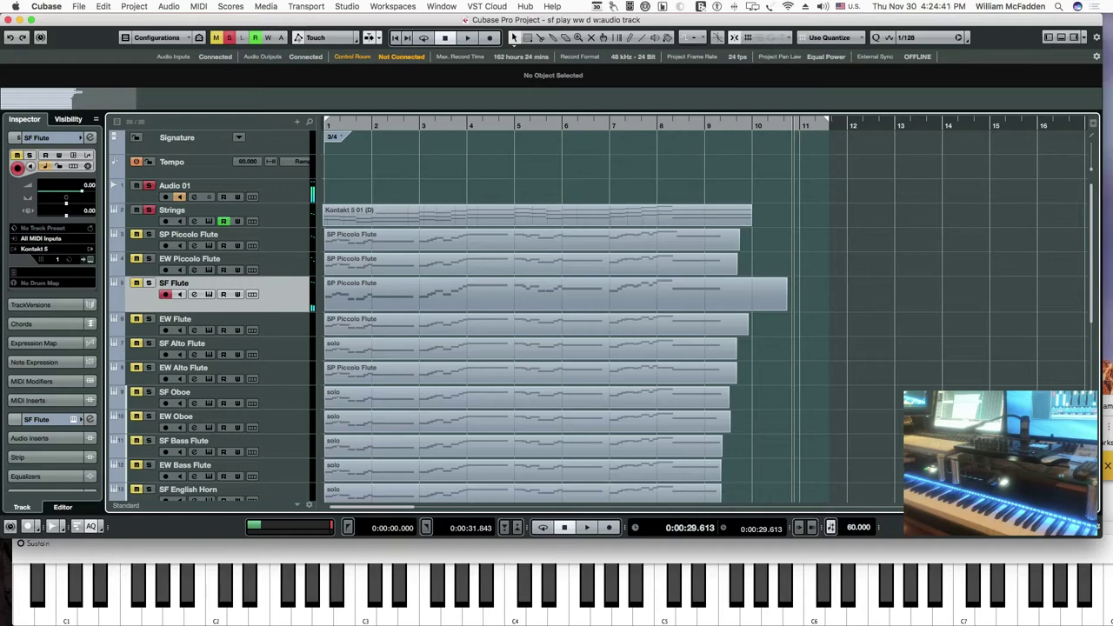
click(208, 330)
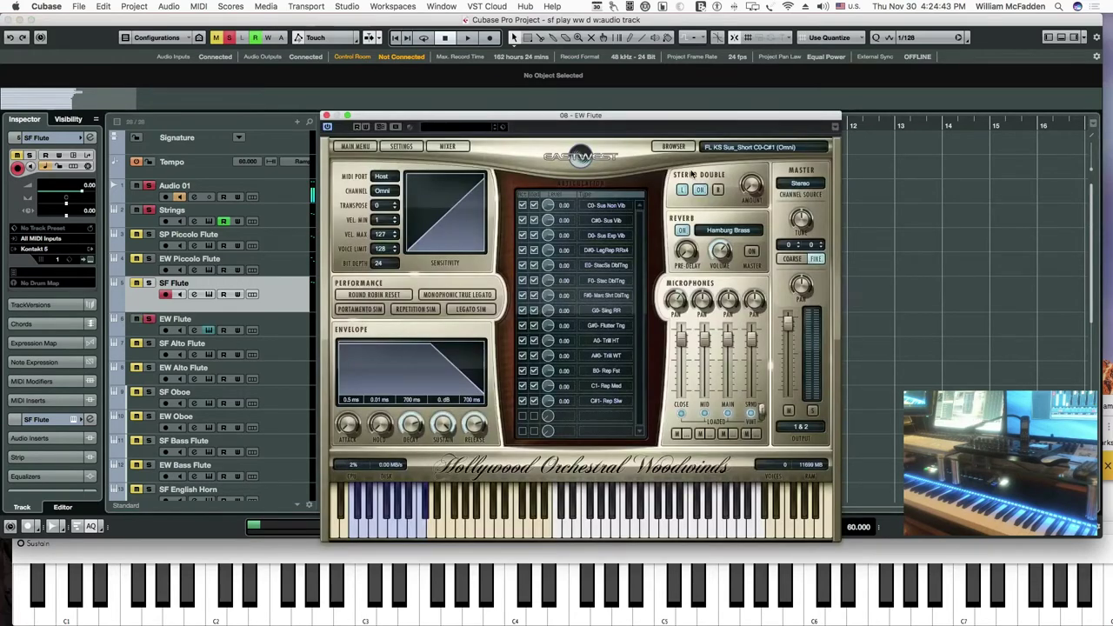
drag(553, 117, 563, 75)
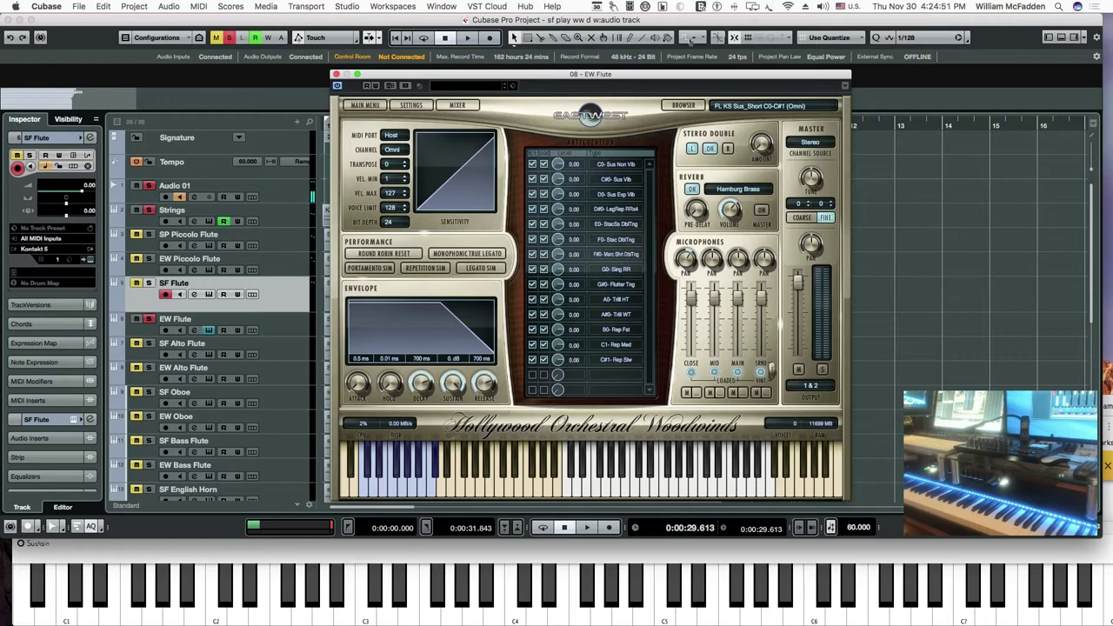
mouse_move(542, 78)
mouse_down()
mouse_move(919, 79)
mouse_move(555, 69)
mouse_up()
- Select the EW Flute track, play the arrangement from the start through the passage, and stop playback
click(402, 38)
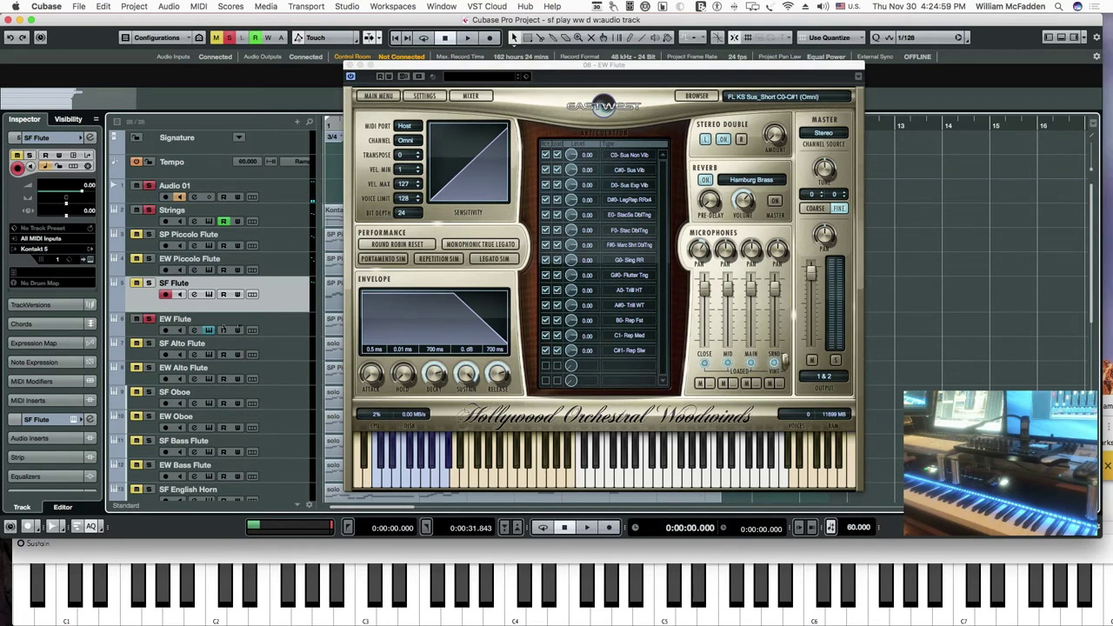
click(150, 334)
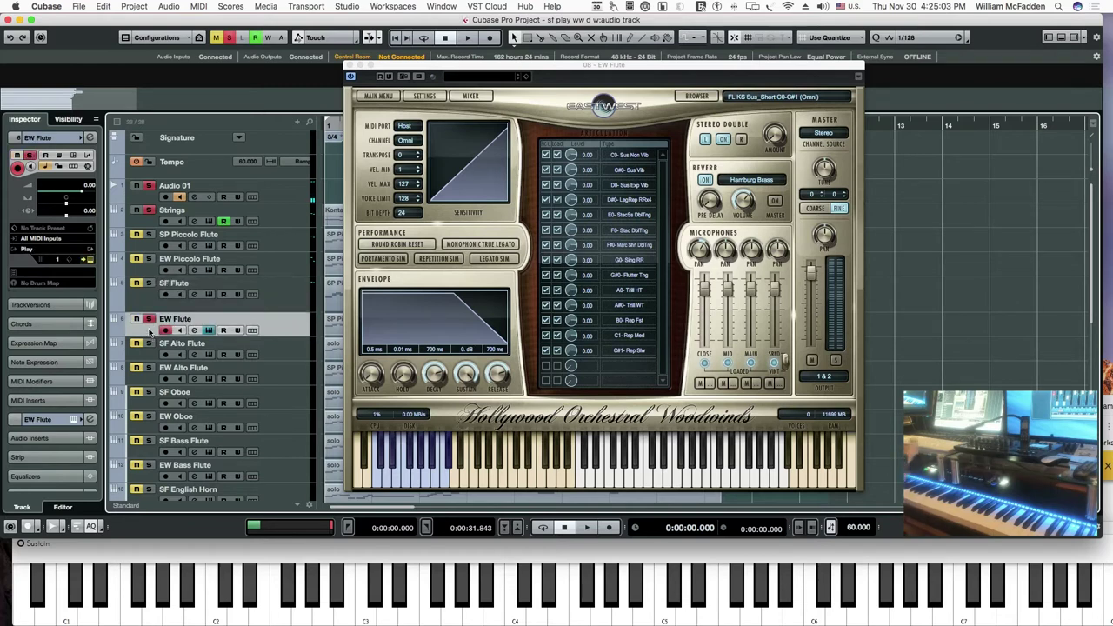
key(space)
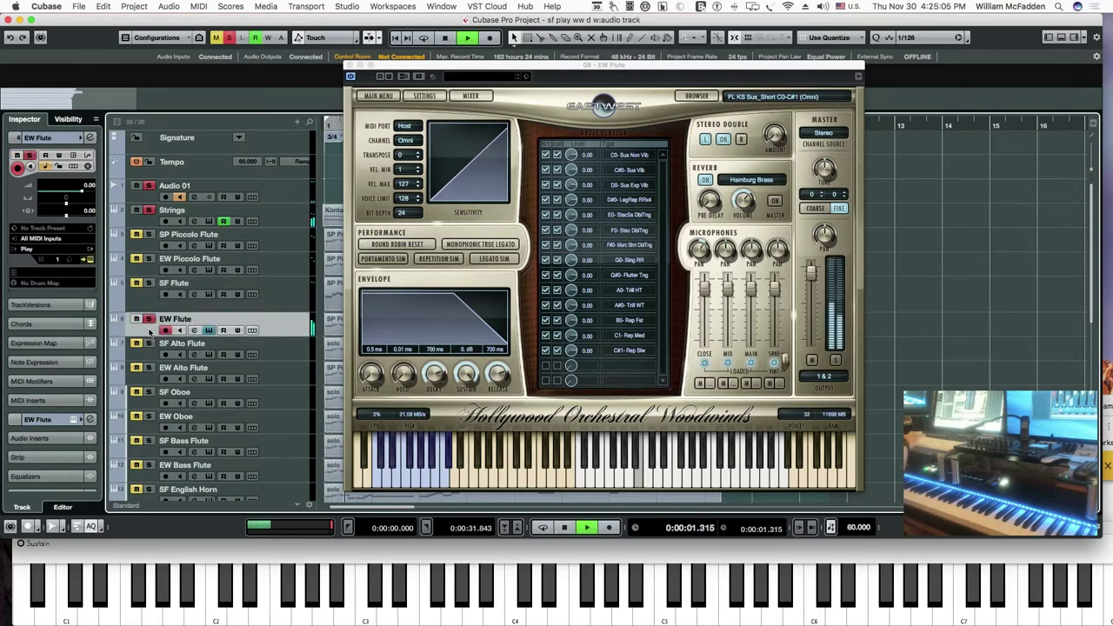
key(space)
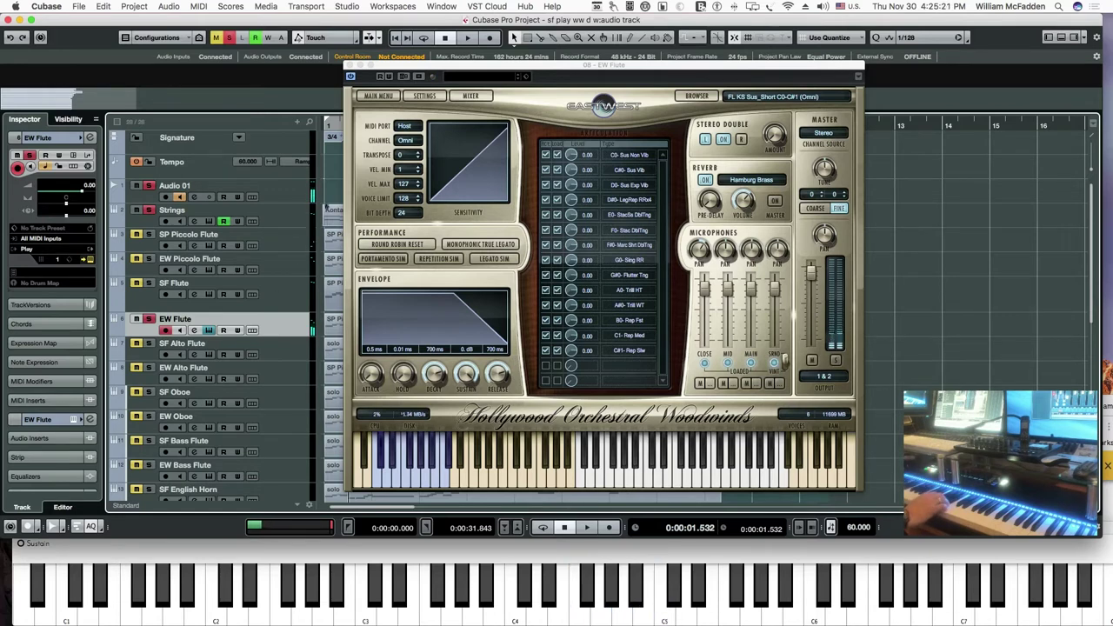
click(396, 38)
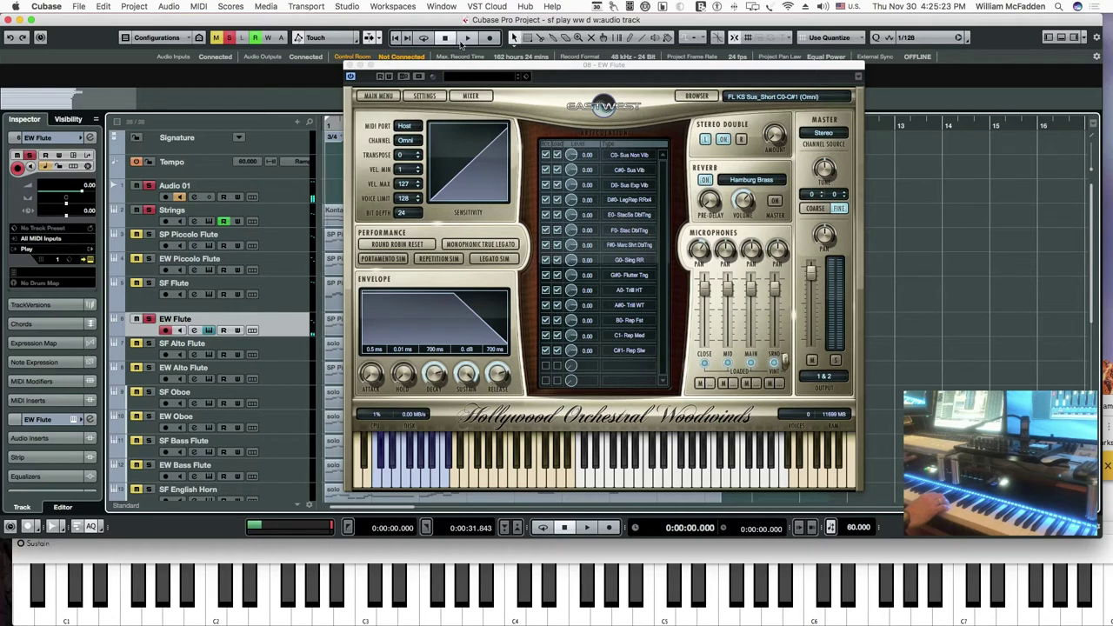
click(467, 38)
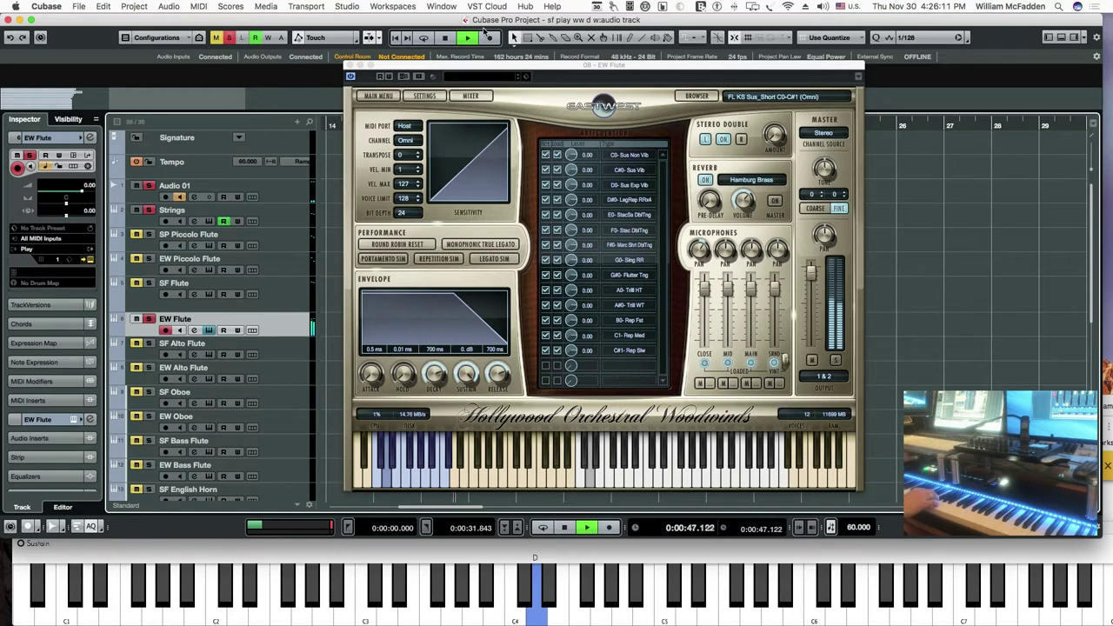
click(445, 38)
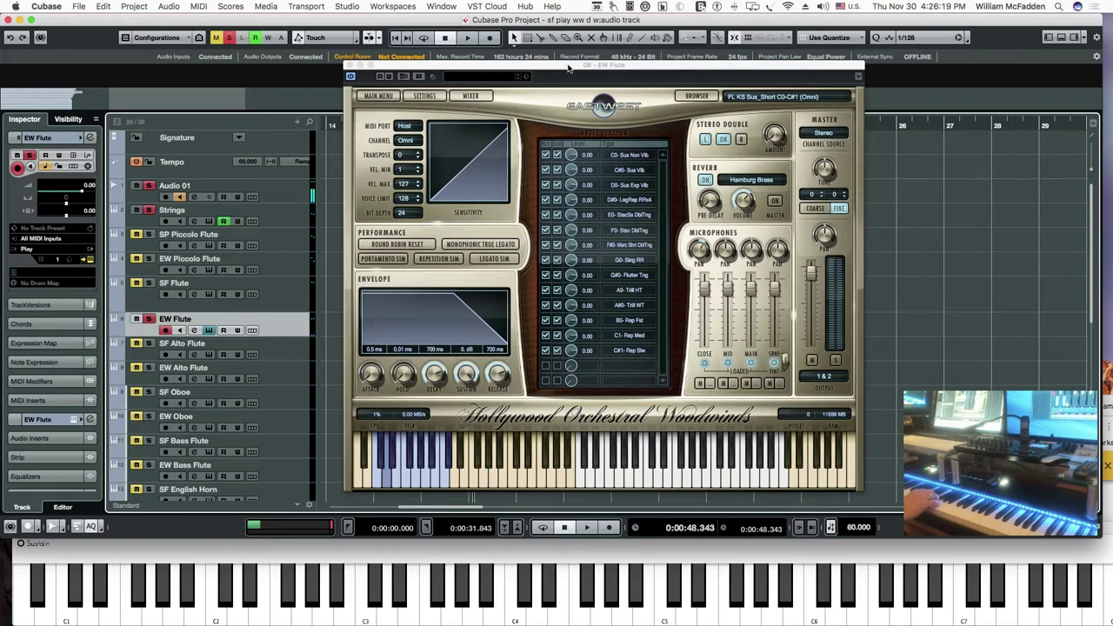
- Select the SF Alto Flute track, solo it in place of EW Flute, and close the EW Flute instrument
drag(568, 68, 658, 68)
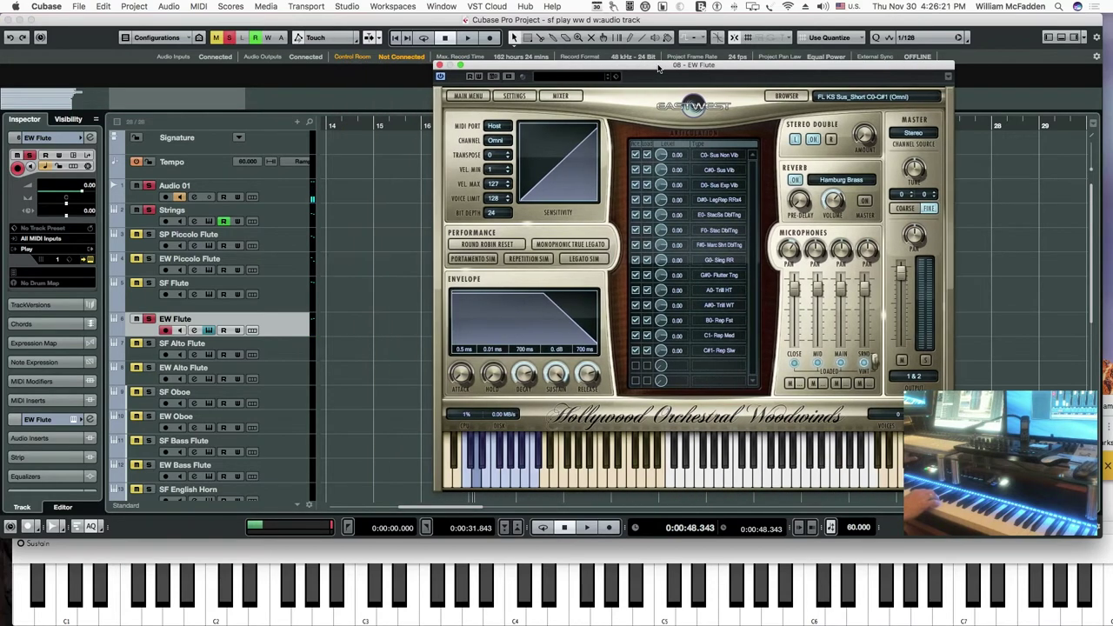
click(277, 355)
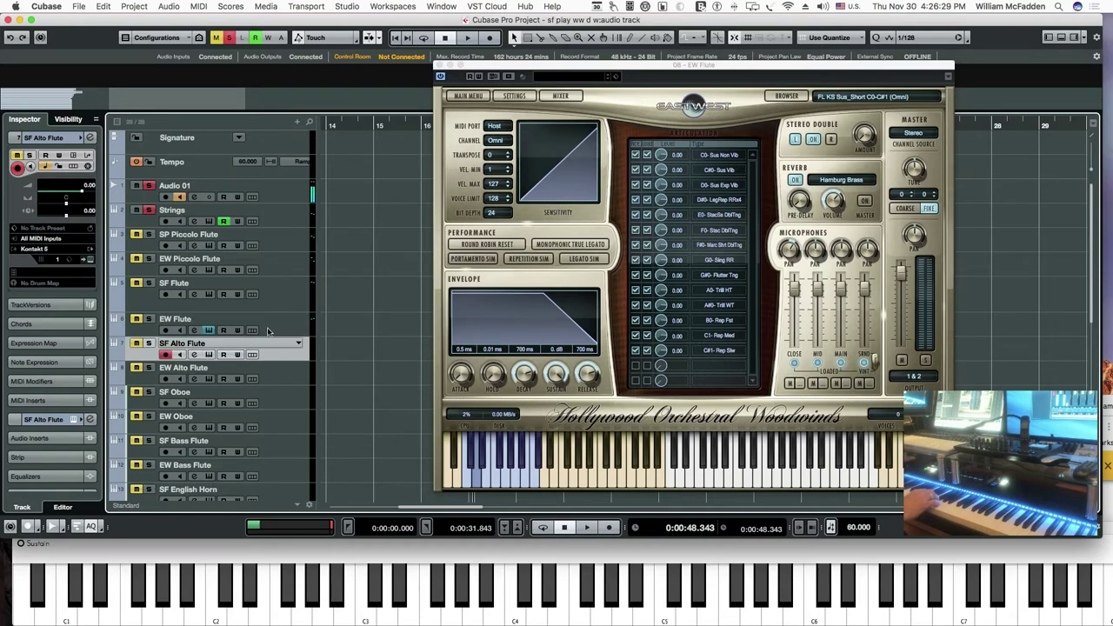
click(136, 344)
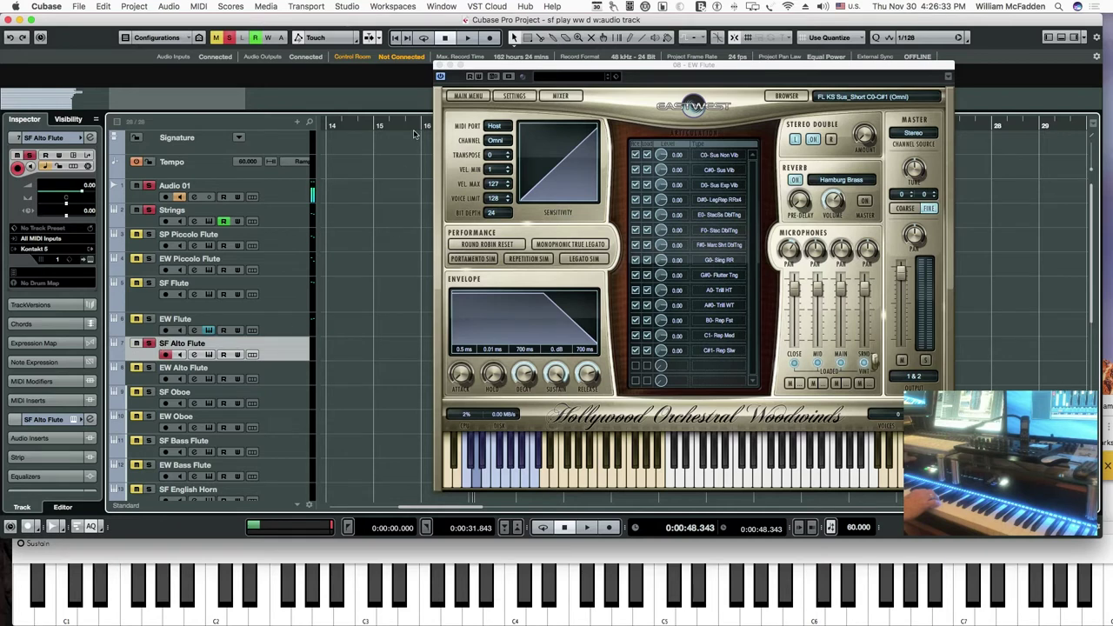
click(478, 68)
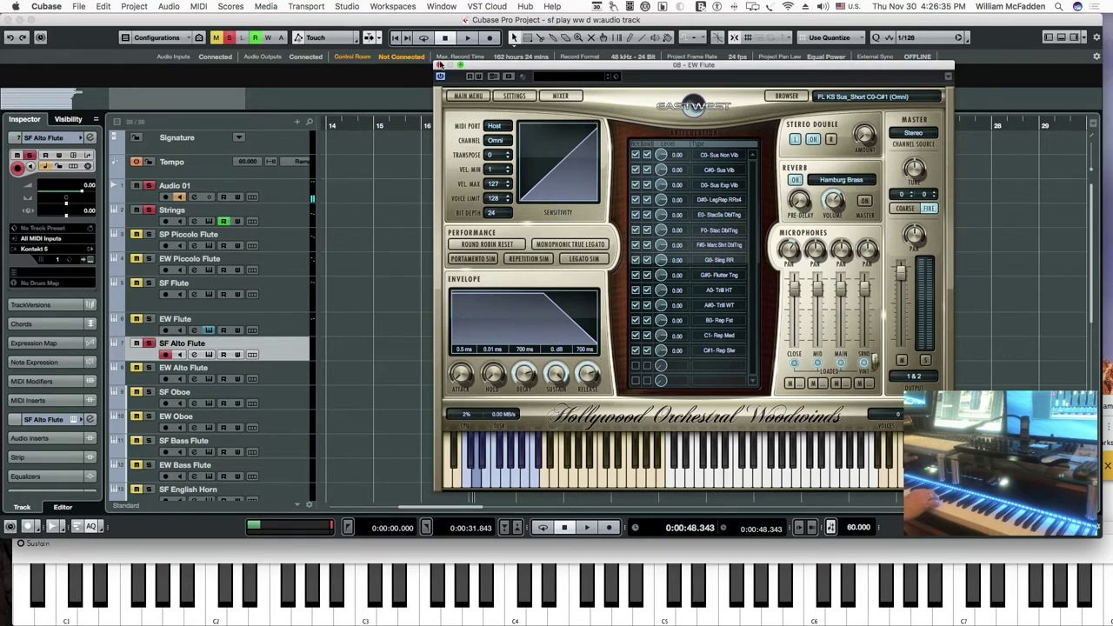
click(439, 65)
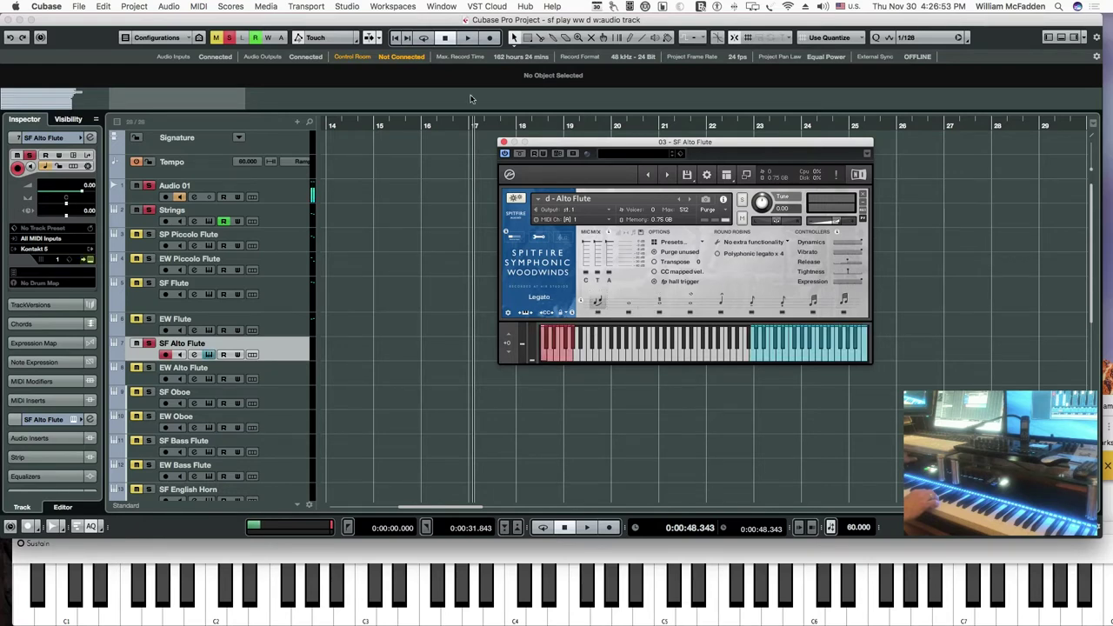
- With the SF Alto Flute instrument open on Legato, play the arrangement from the start through the passage and stop playback
click(395, 37)
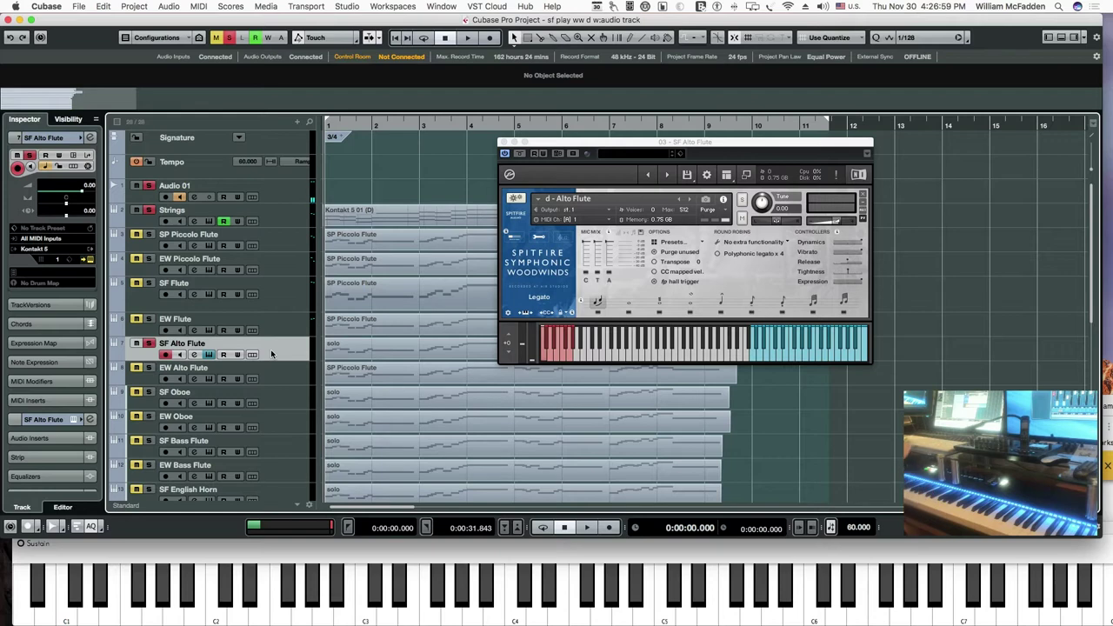
key(space)
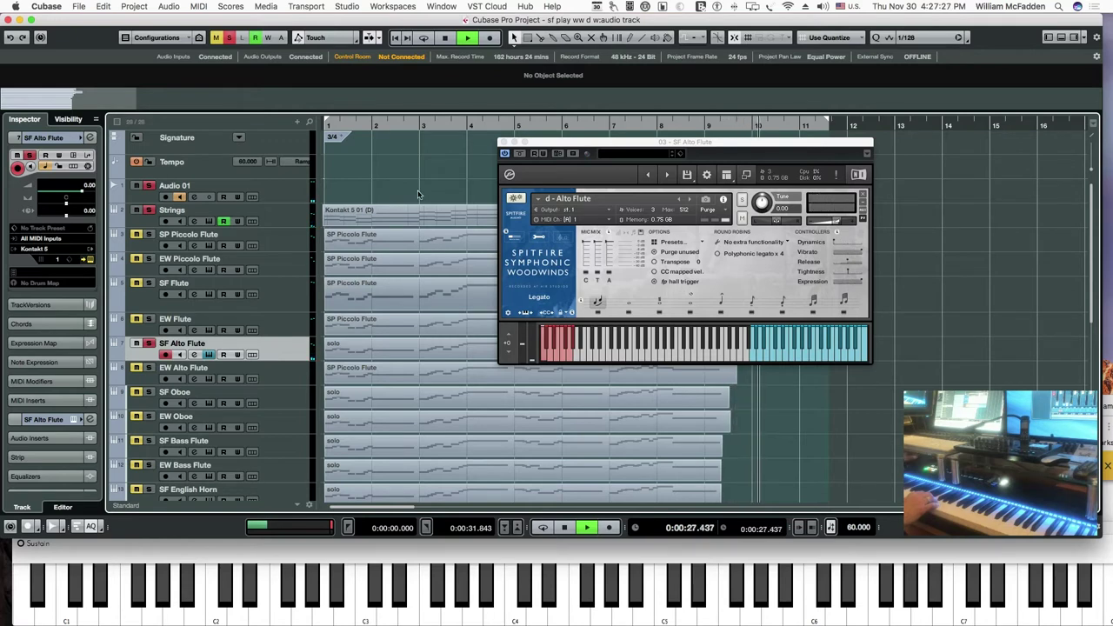
key(space)
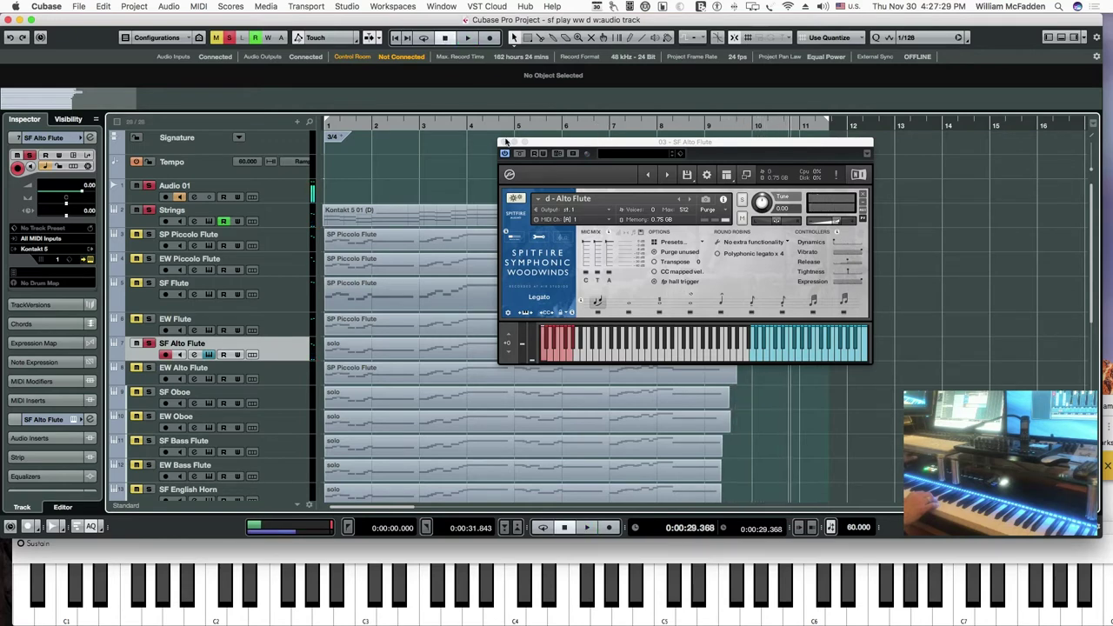
- Audition the alto flute's articulations in order from Long through Trill (Major 2nd), including Long Flutter, Long Harmonics, Marcato and Tenuto, and close the instrument
click(629, 313)
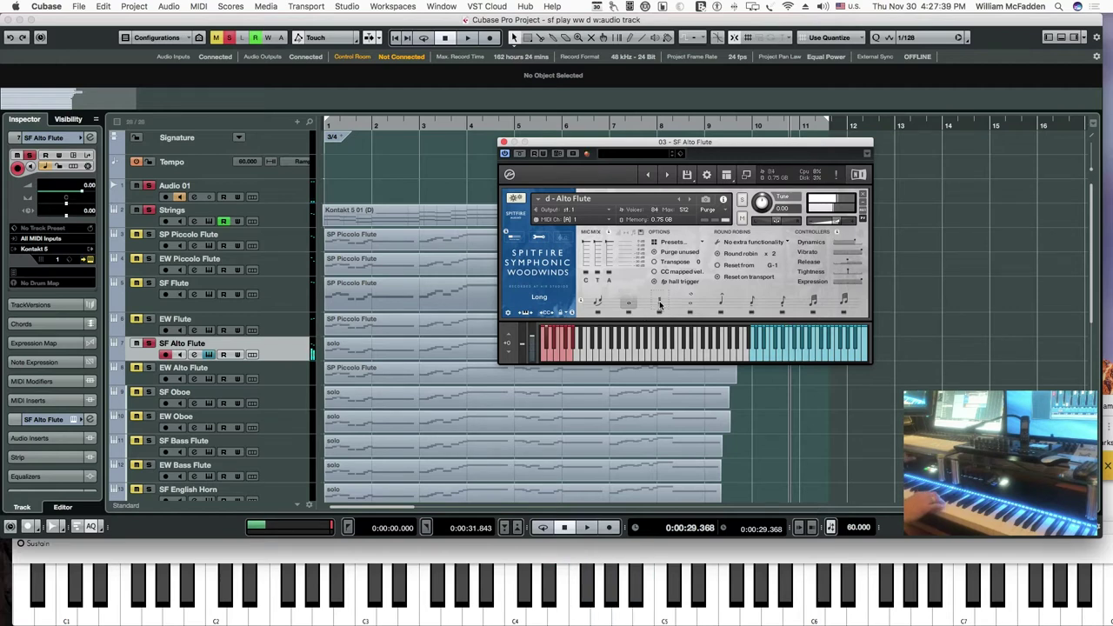
click(658, 304)
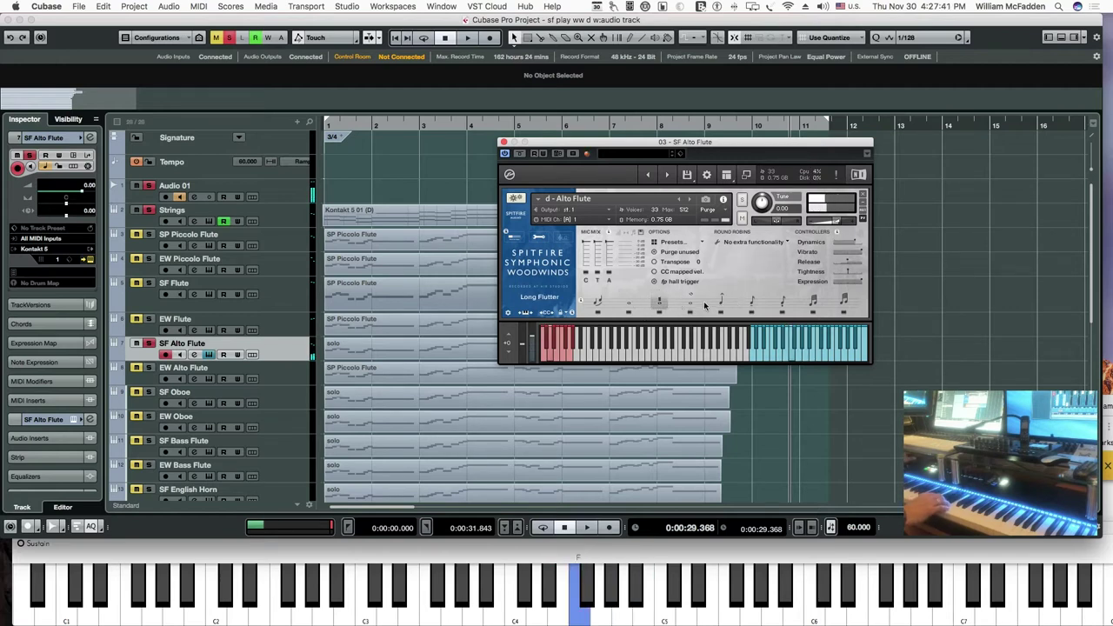
click(691, 302)
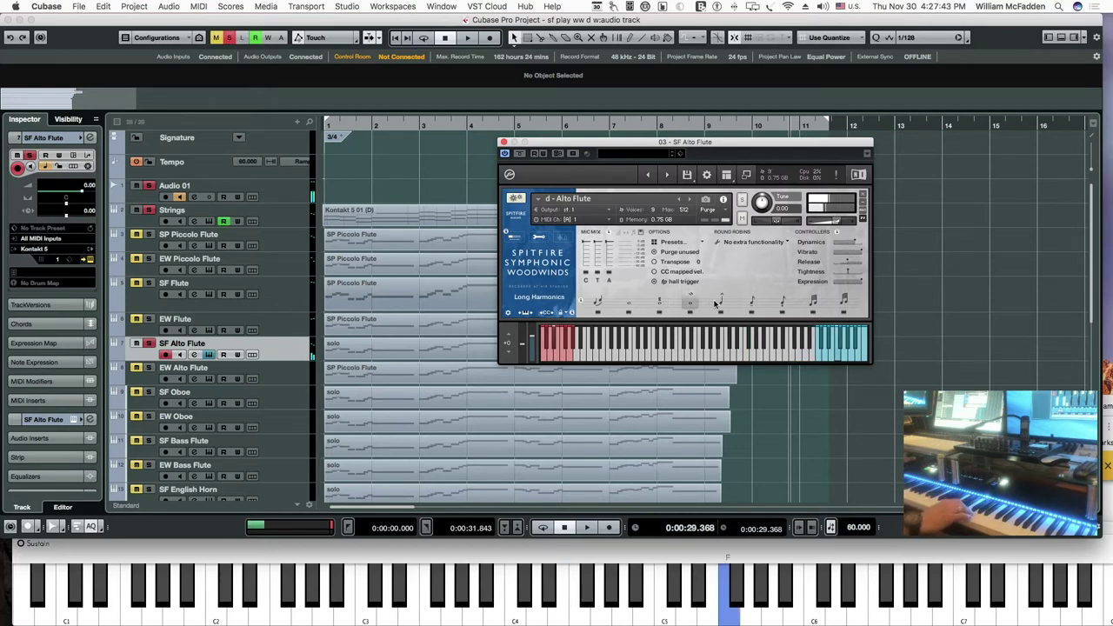
click(729, 302)
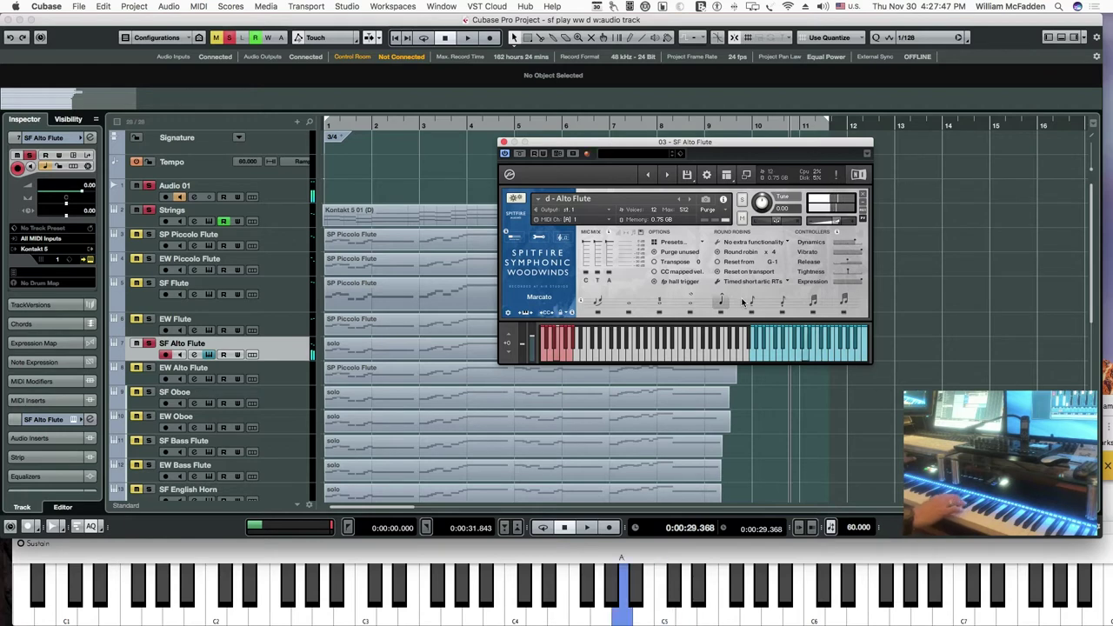
click(751, 303)
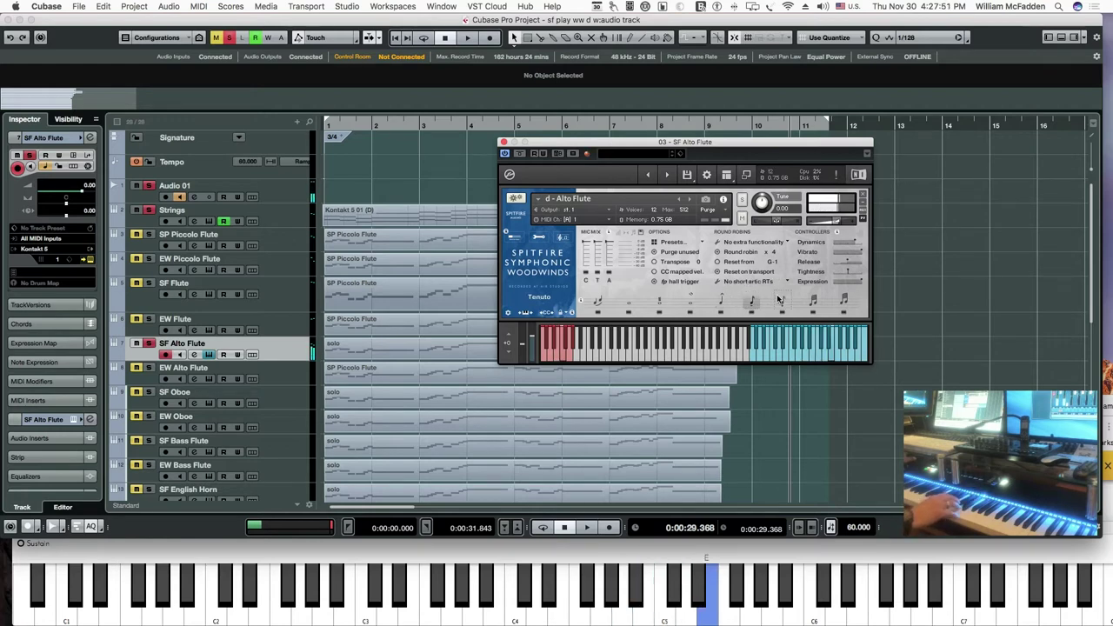
click(781, 300)
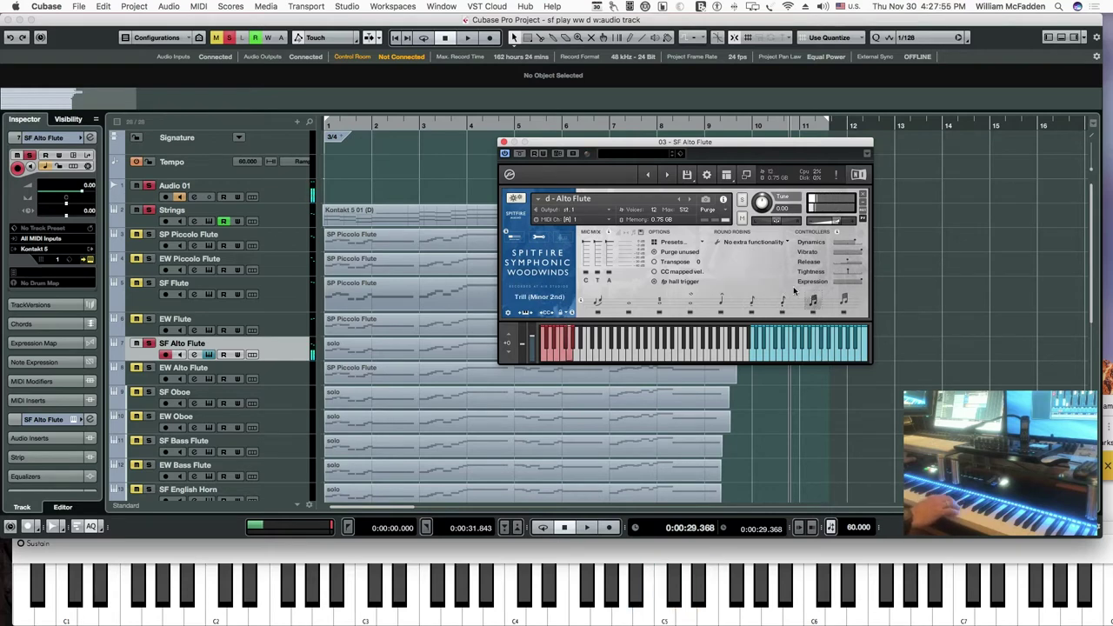
click(841, 302)
click(815, 302)
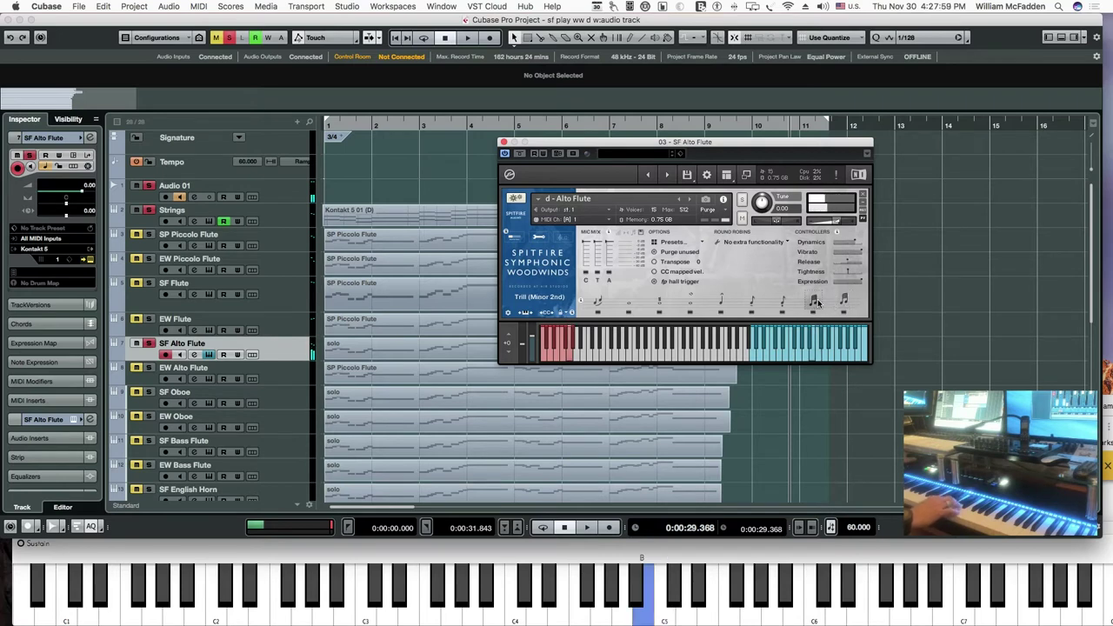
click(817, 302)
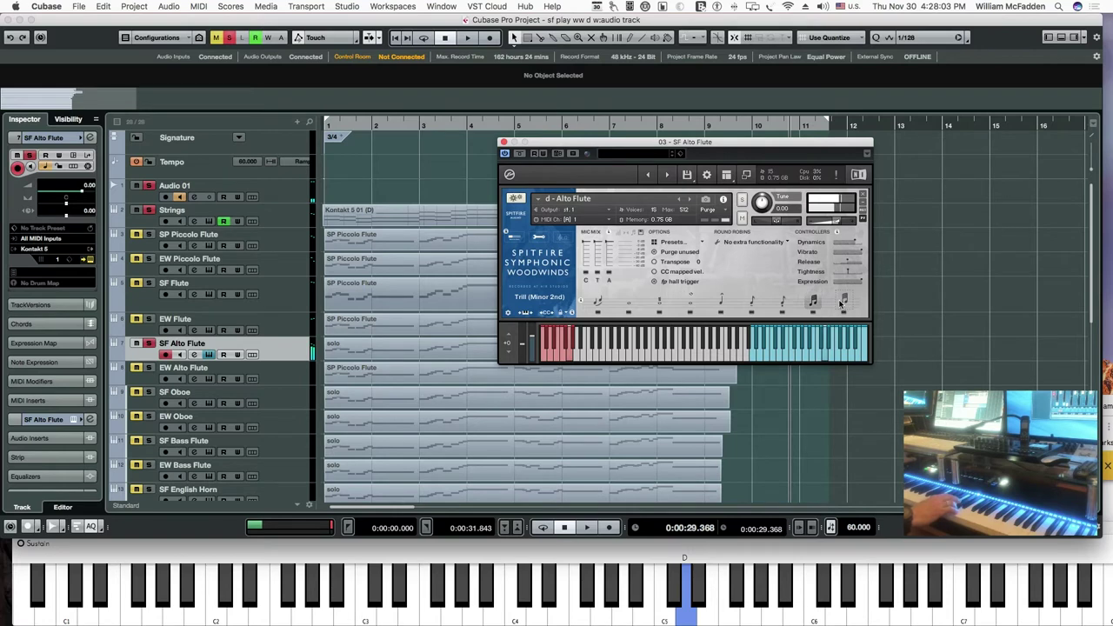
click(841, 303)
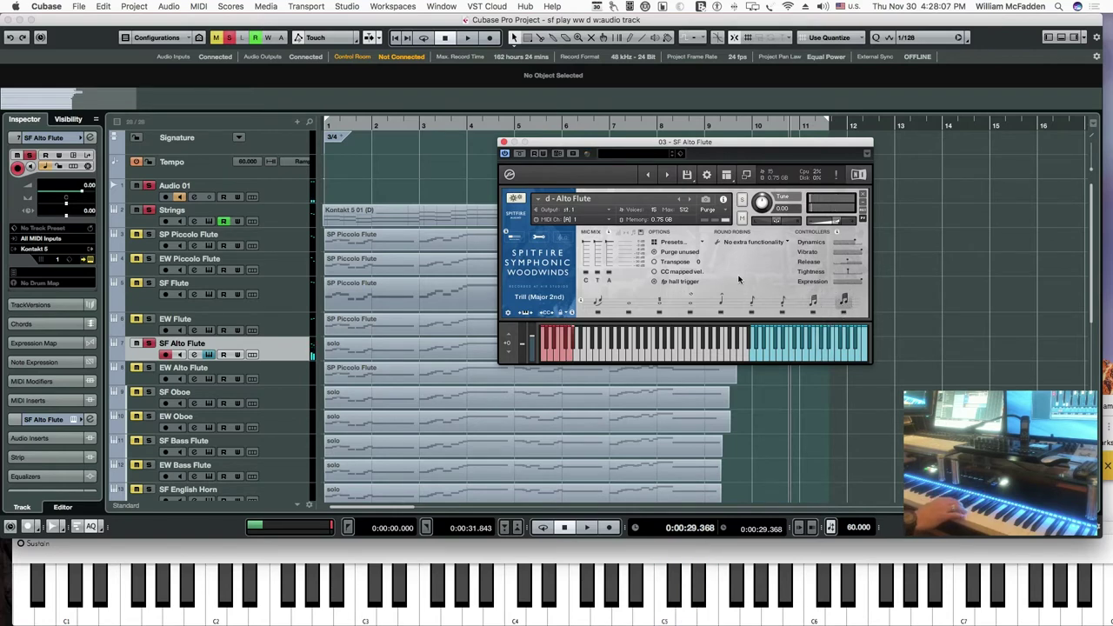
click(502, 142)
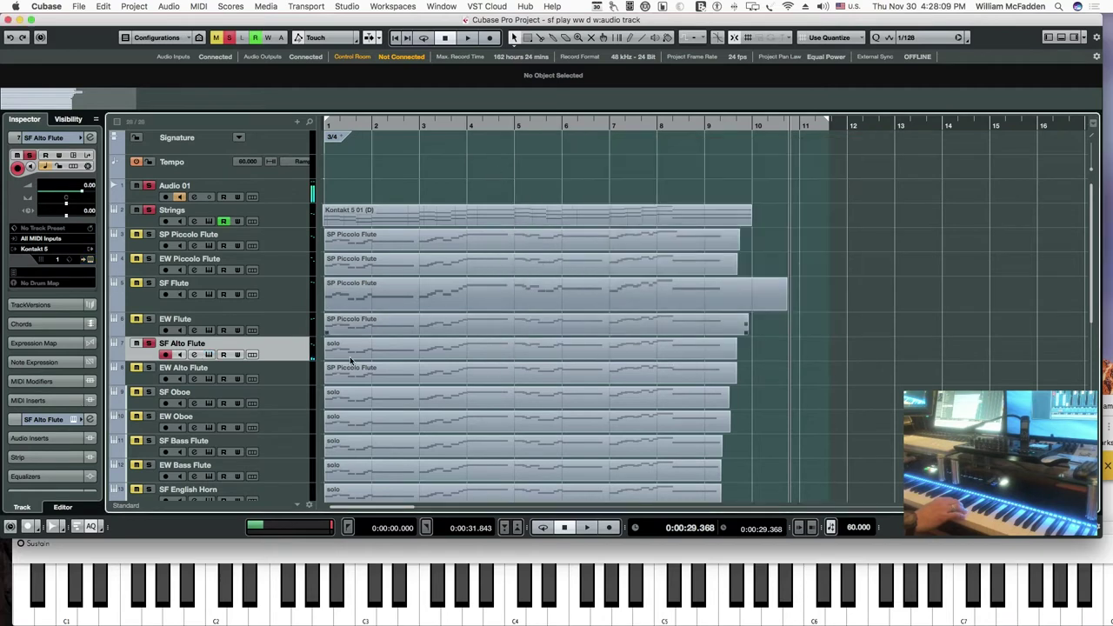
- Select the EW Alto Flute track, solo it in place of SF Alto Flute, and return the playhead to the start
click(275, 376)
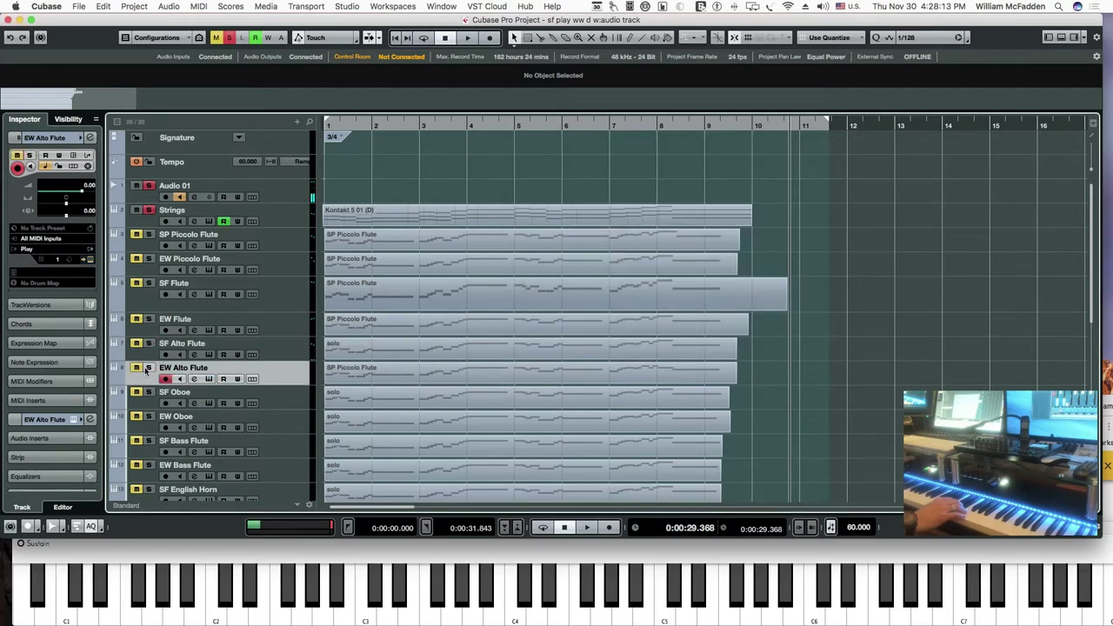
click(148, 369)
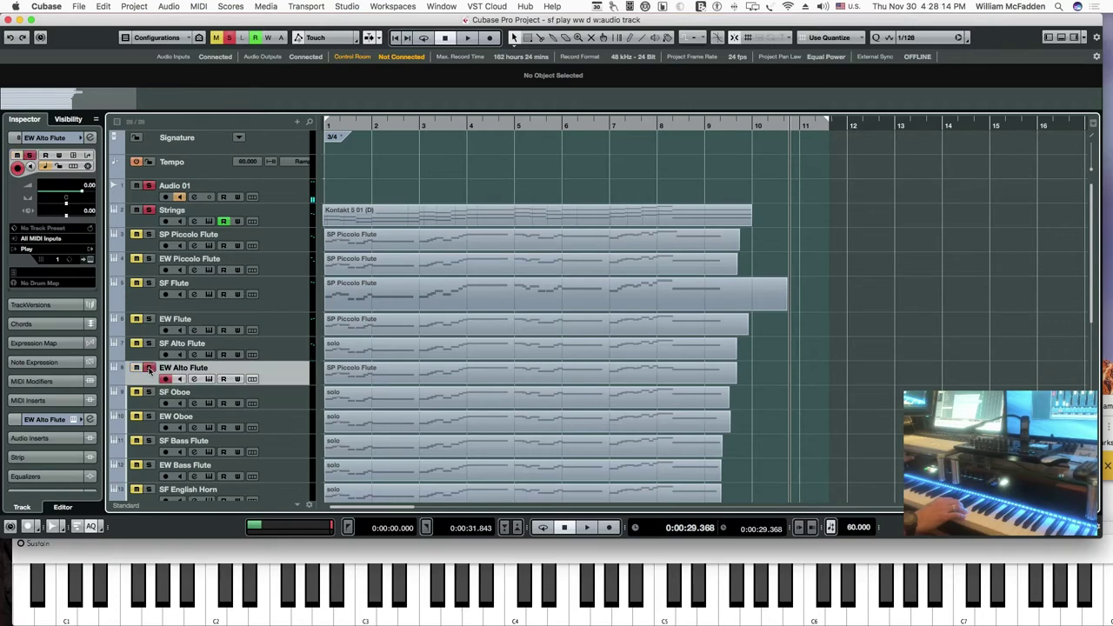
click(395, 37)
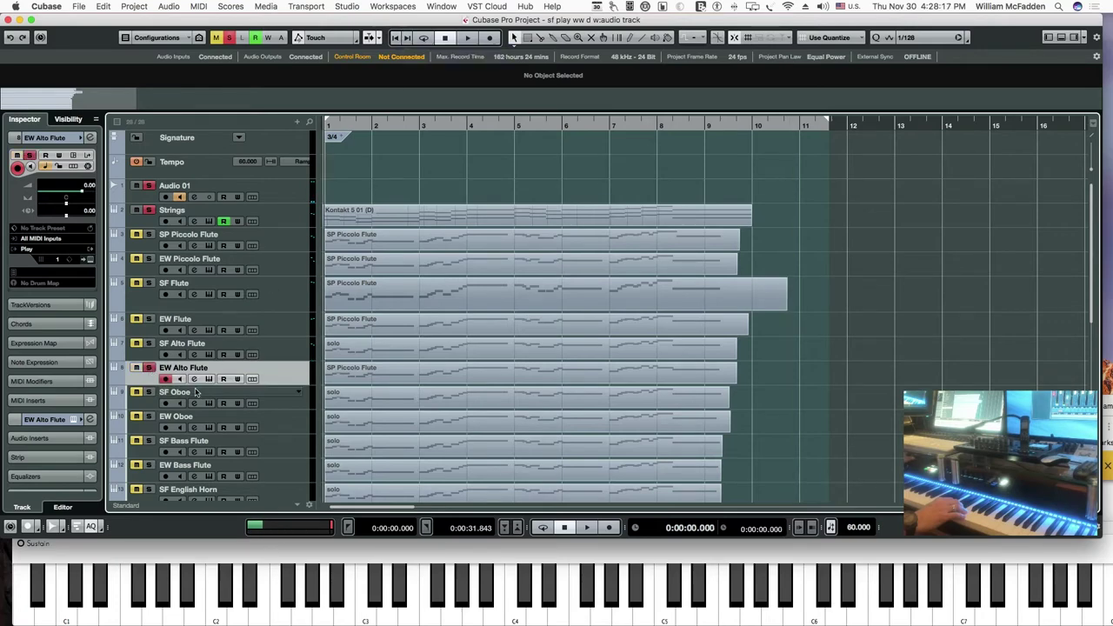
- Open the EW Alto Flute instrument, play the arrangement from the start through the passage, and stop playback
click(209, 379)
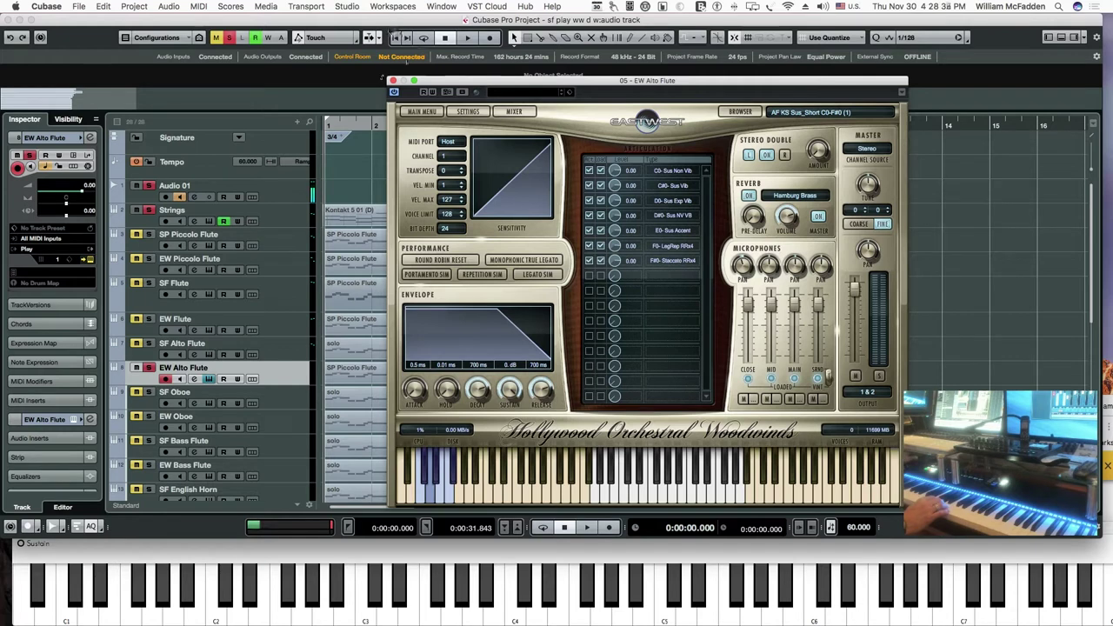
click(443, 38)
click(467, 37)
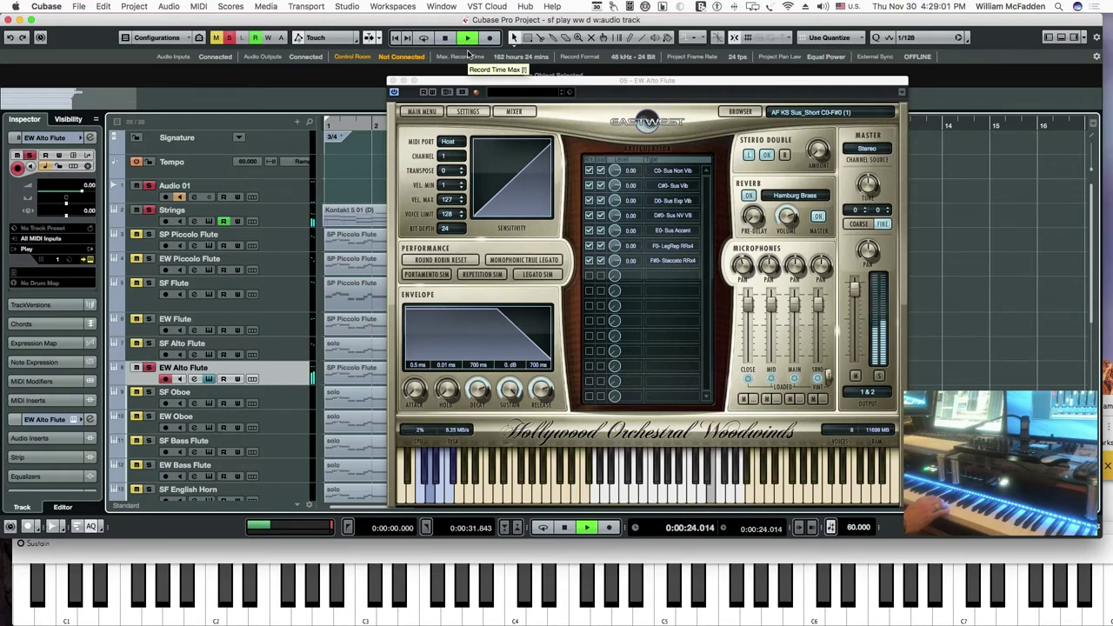
key(space)
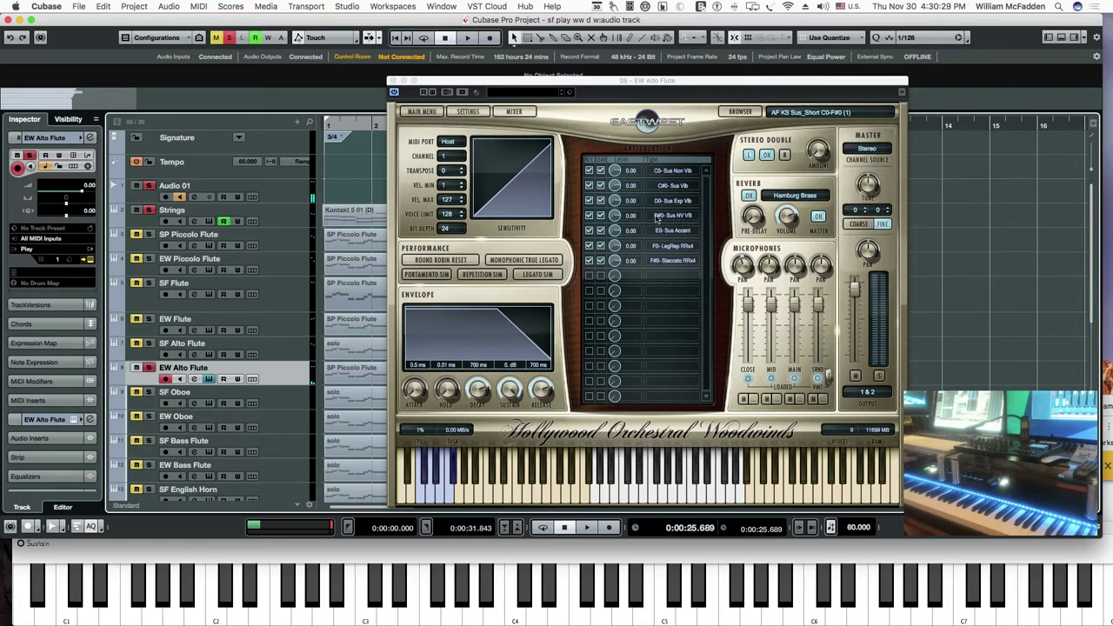
- Close the EW Alto Flute instrument, solo the SF Oboe track in its place, and open the oboe instrument on Legato
click(393, 80)
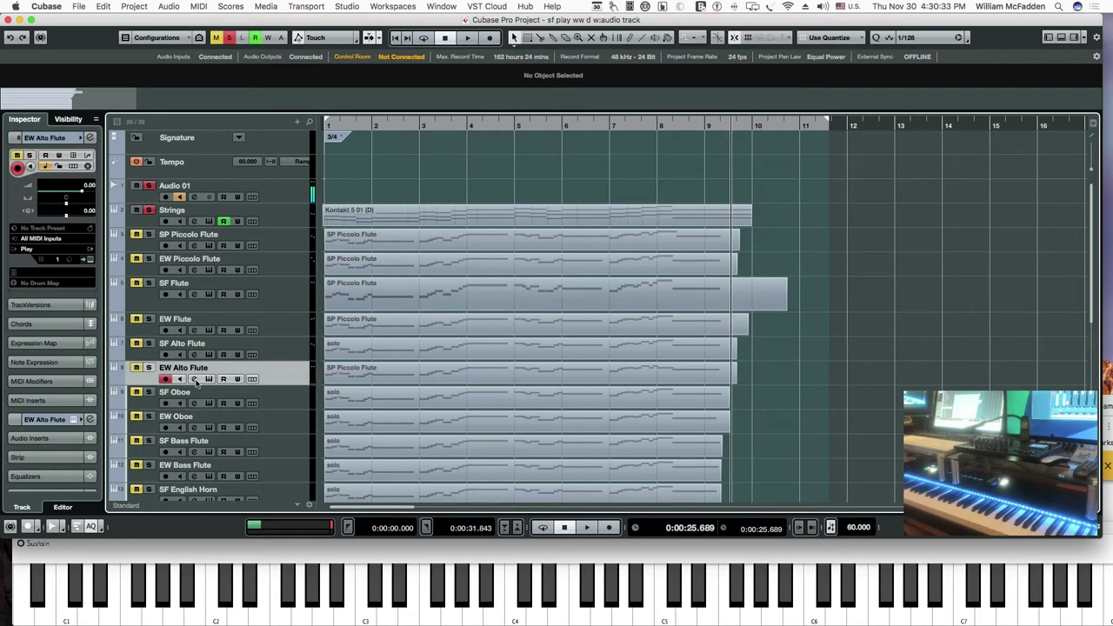
click(273, 404)
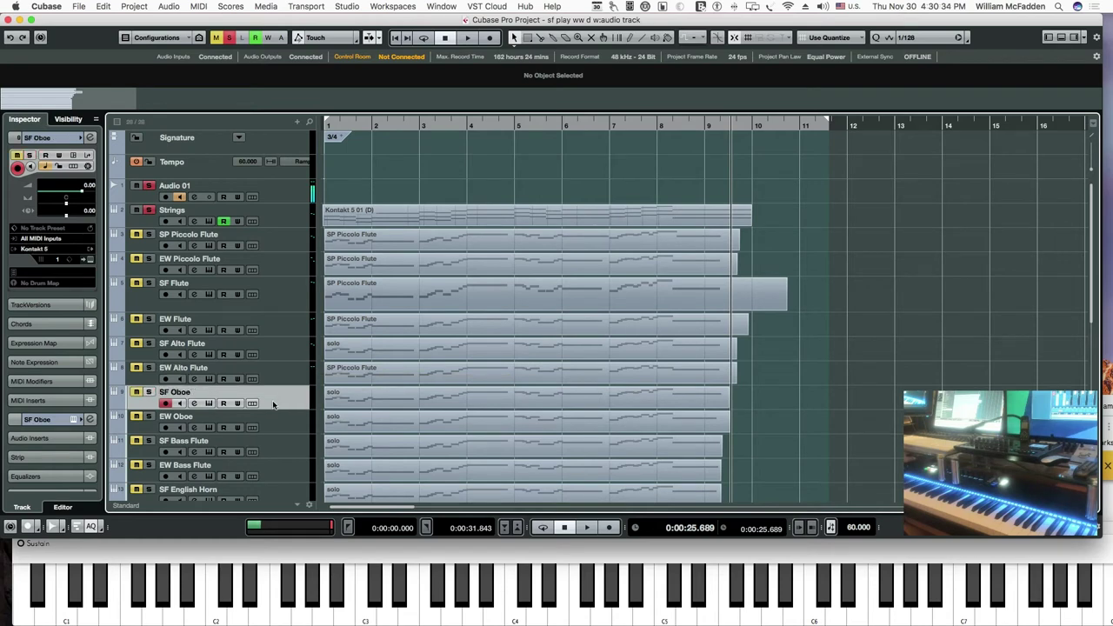
click(147, 393)
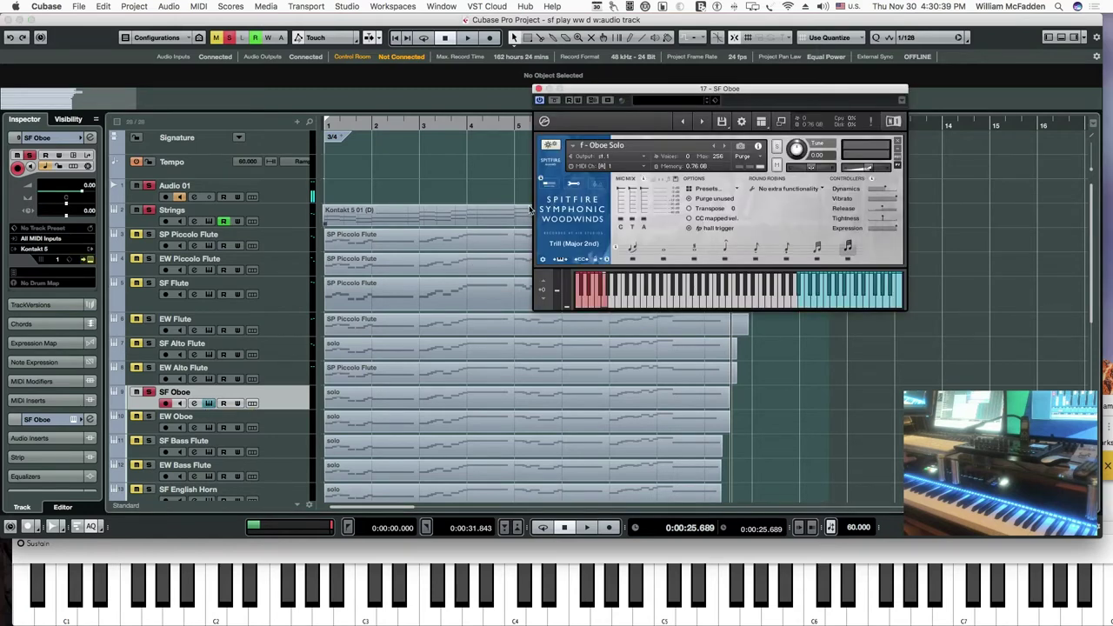
click(632, 249)
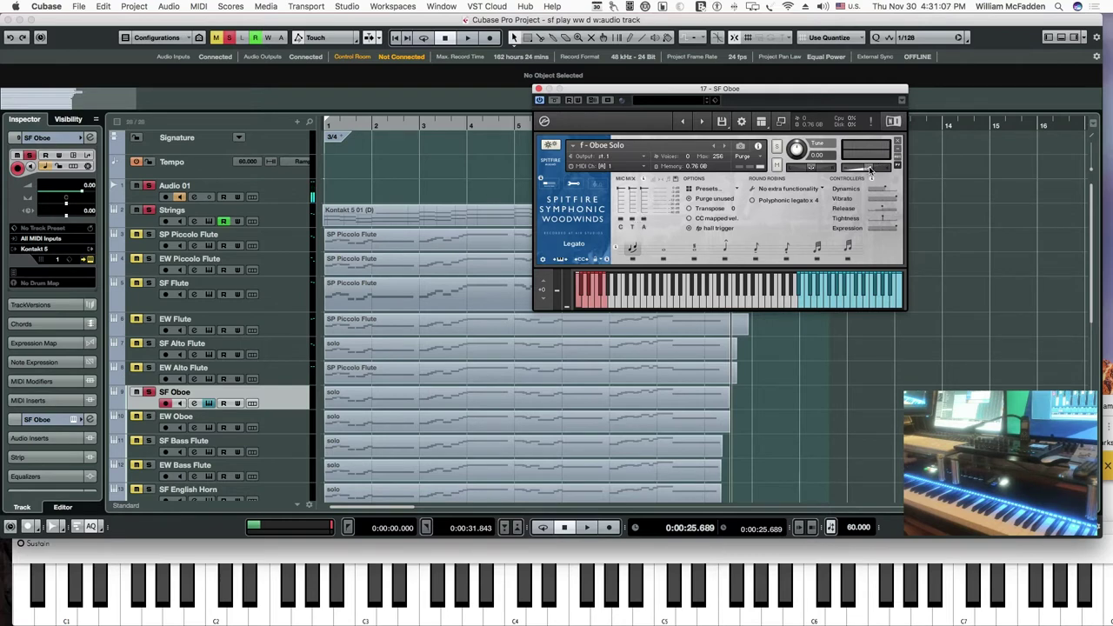
- Raise the SF Oboe instrument's volume, play the arrangement from the start through the passage, and set the volume to 10.4
drag(870, 171, 879, 171)
click(394, 37)
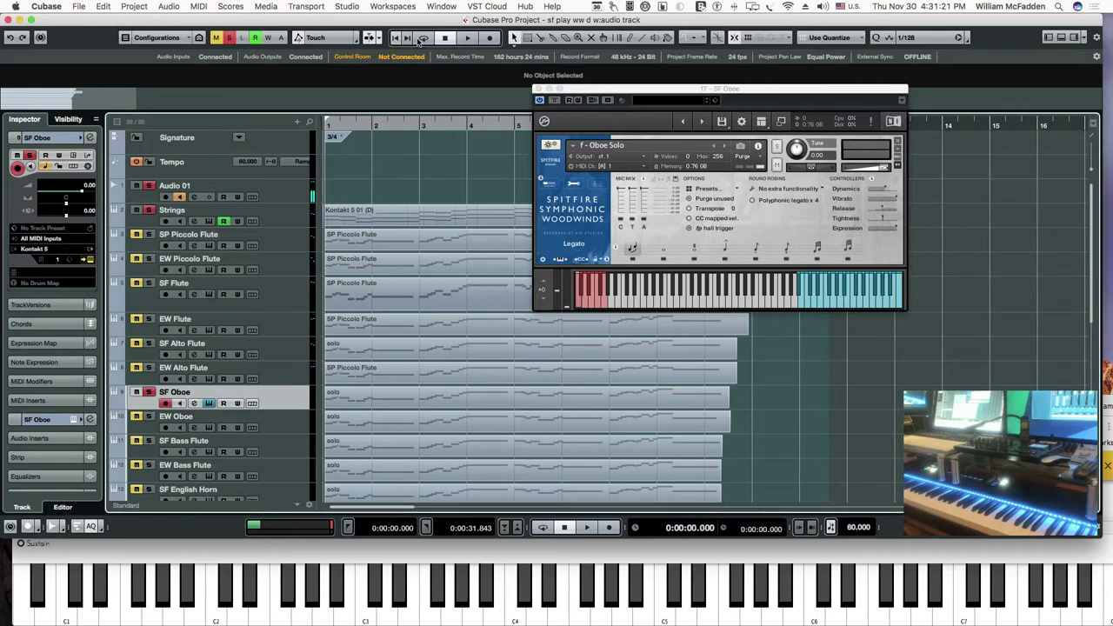
click(466, 38)
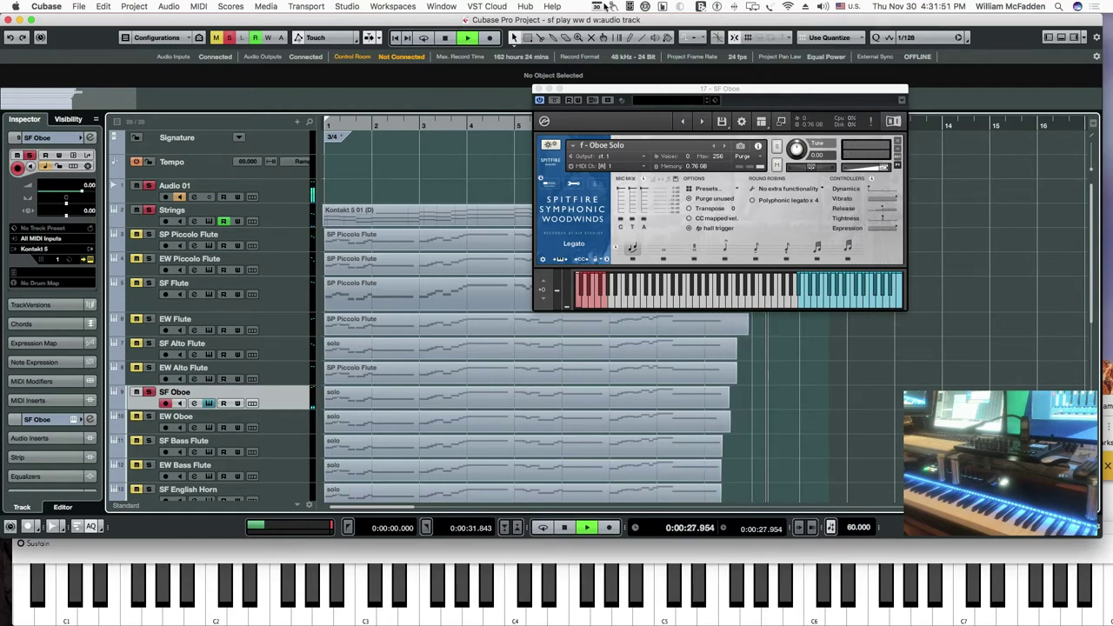
click(883, 167)
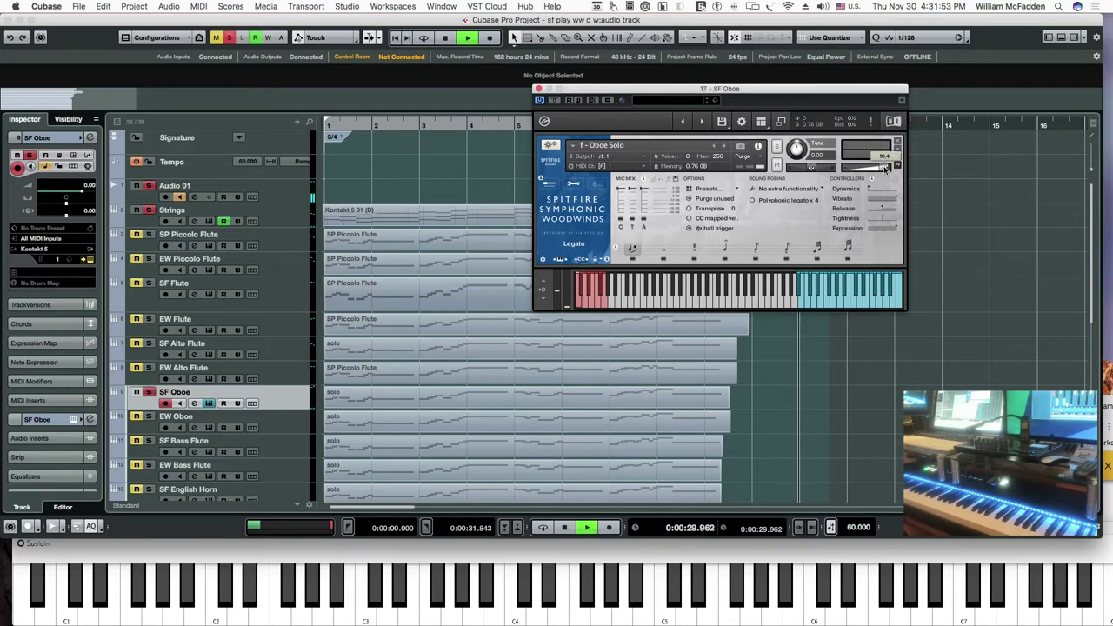
- Stop playback and audition the oboe's articulations in order: Long, Long Flutter, Marcato, Tenuto, Staccato, Trill (Minor 2nd), Trill (Major 2nd); close the instrument
click(664, 252)
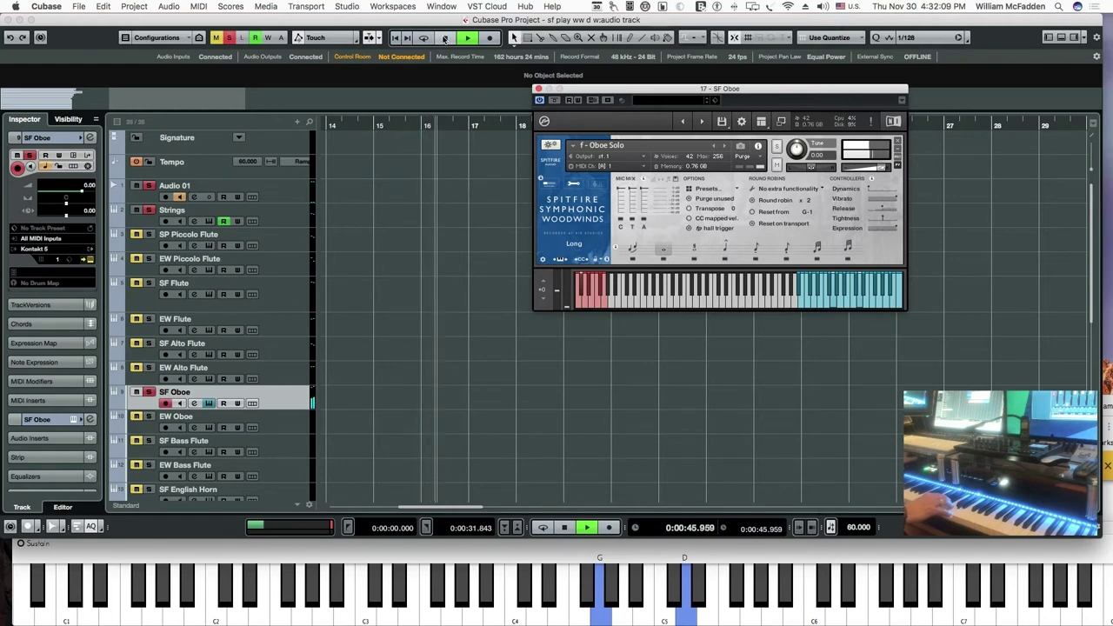
click(444, 37)
click(694, 251)
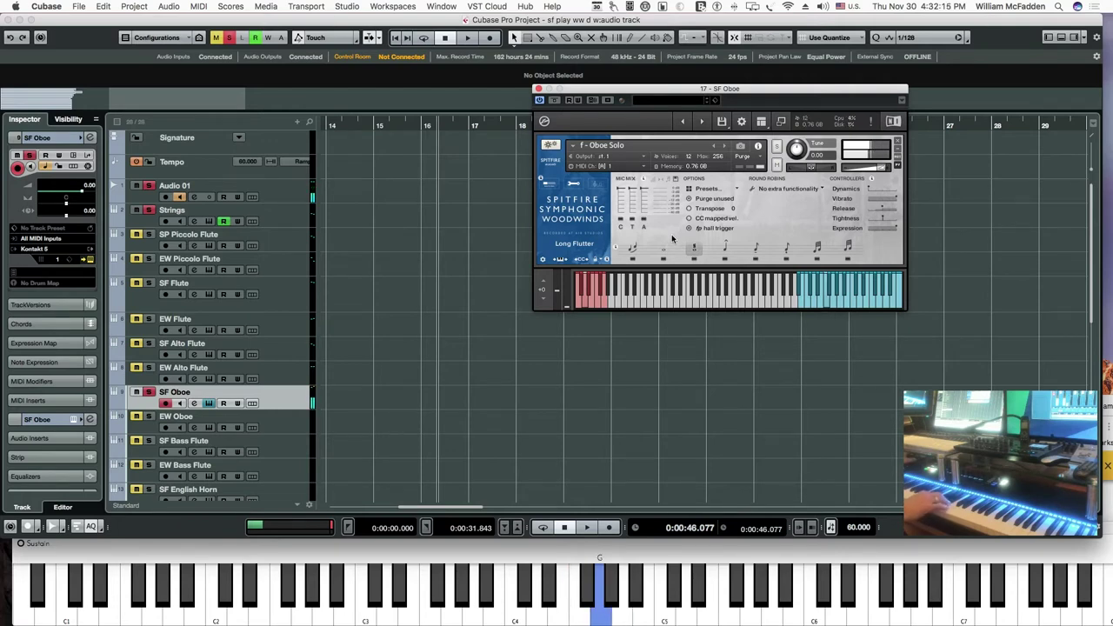
click(728, 248)
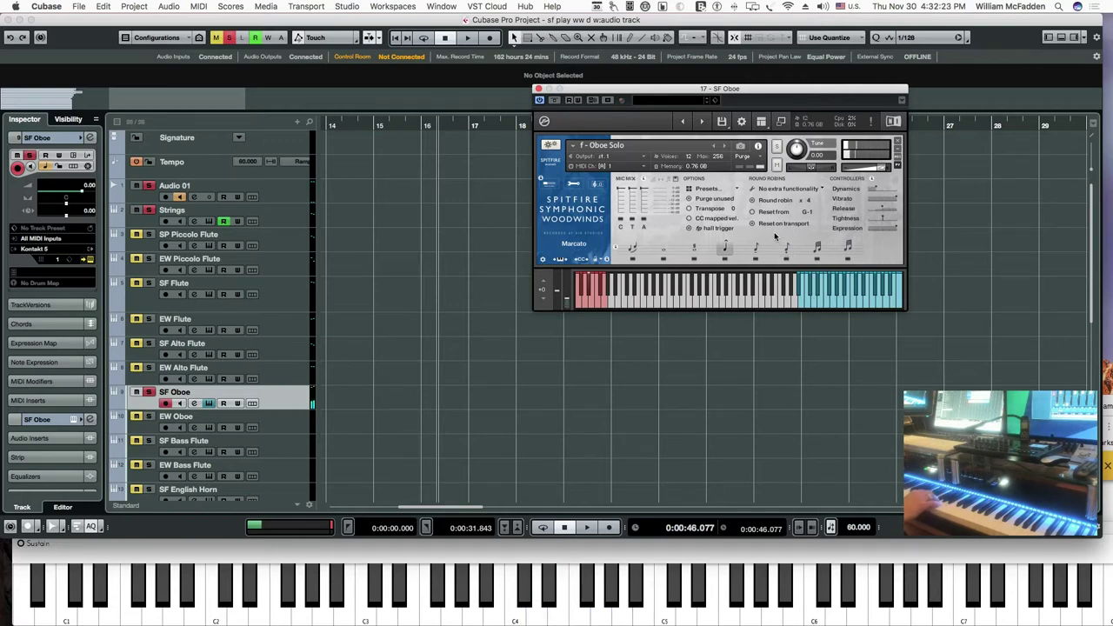
click(757, 249)
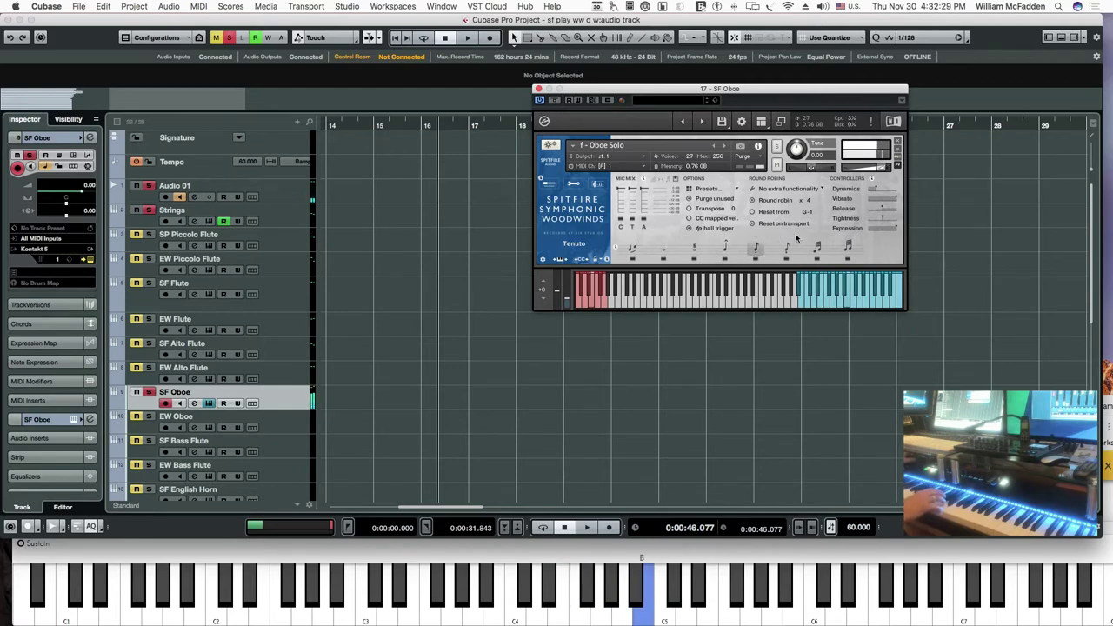
click(786, 247)
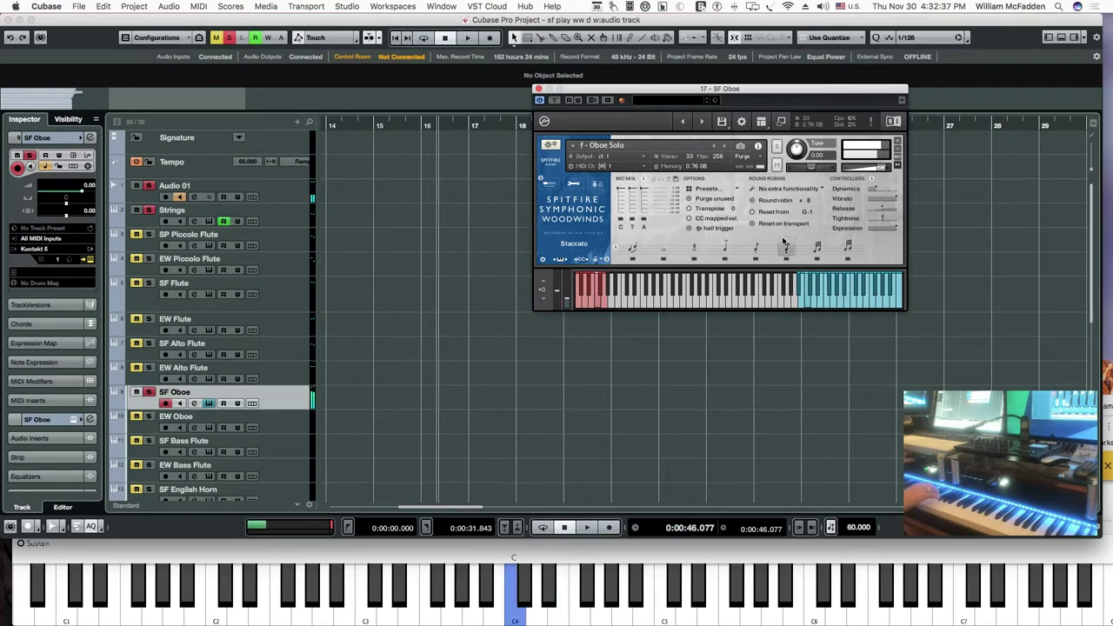
click(818, 248)
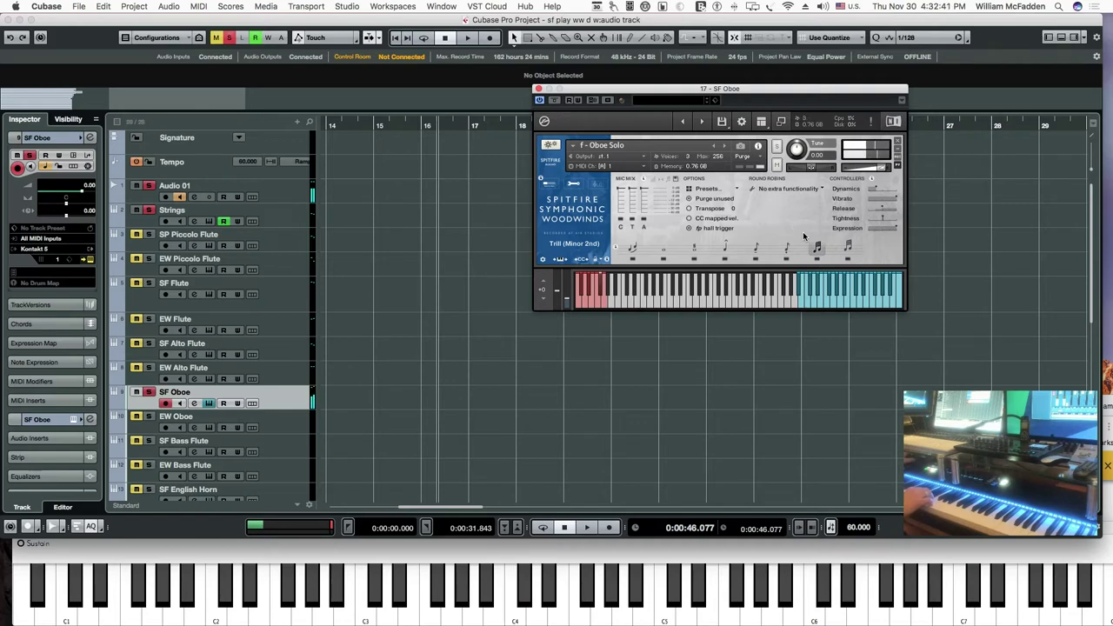
click(850, 247)
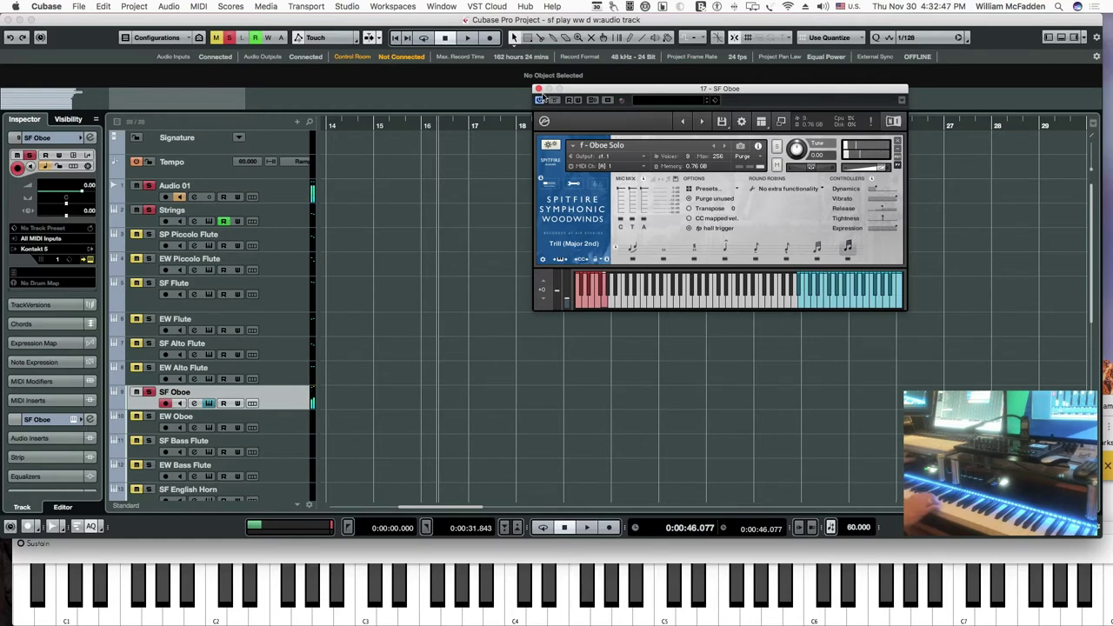
click(538, 89)
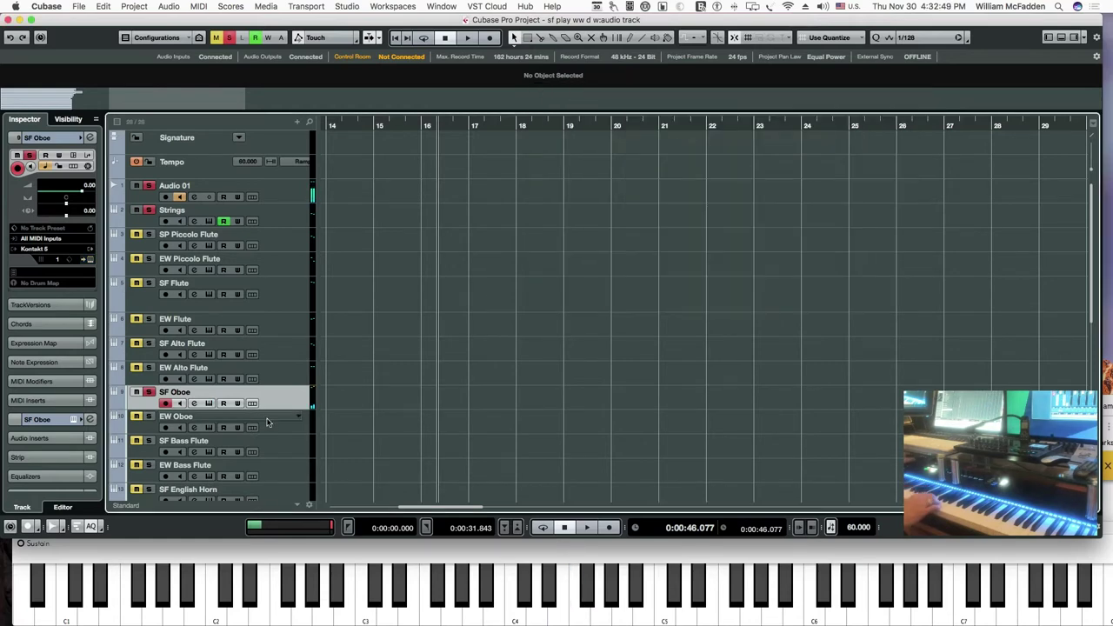
- Solo EW Oboe in place of SF Oboe, open its instrument and play the arrangement from the start, adjusting its master level during playback
click(150, 419)
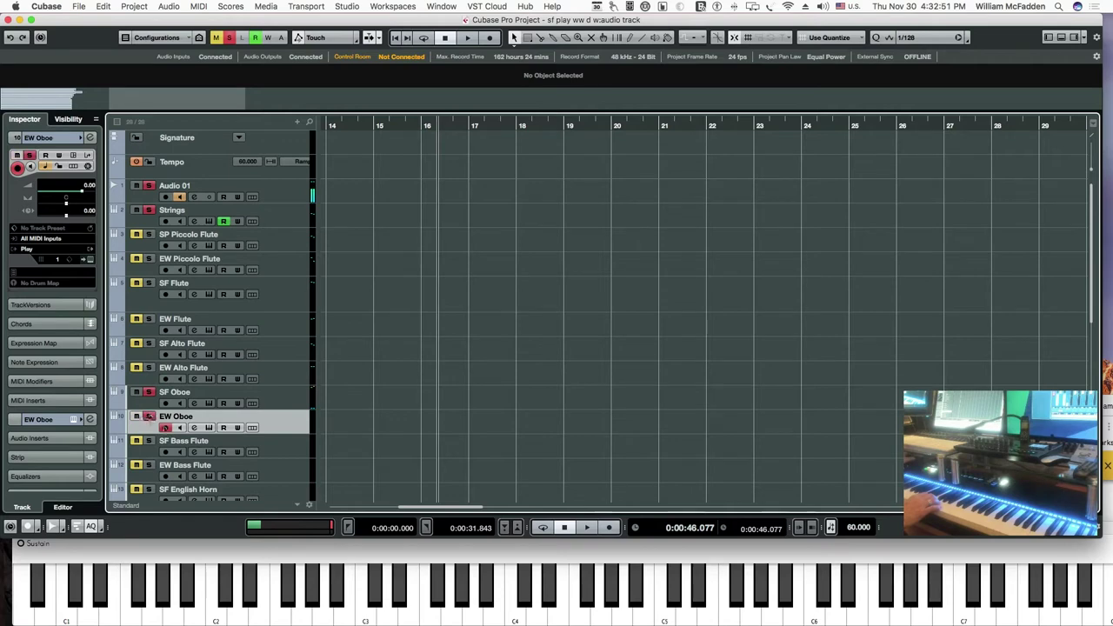
click(208, 428)
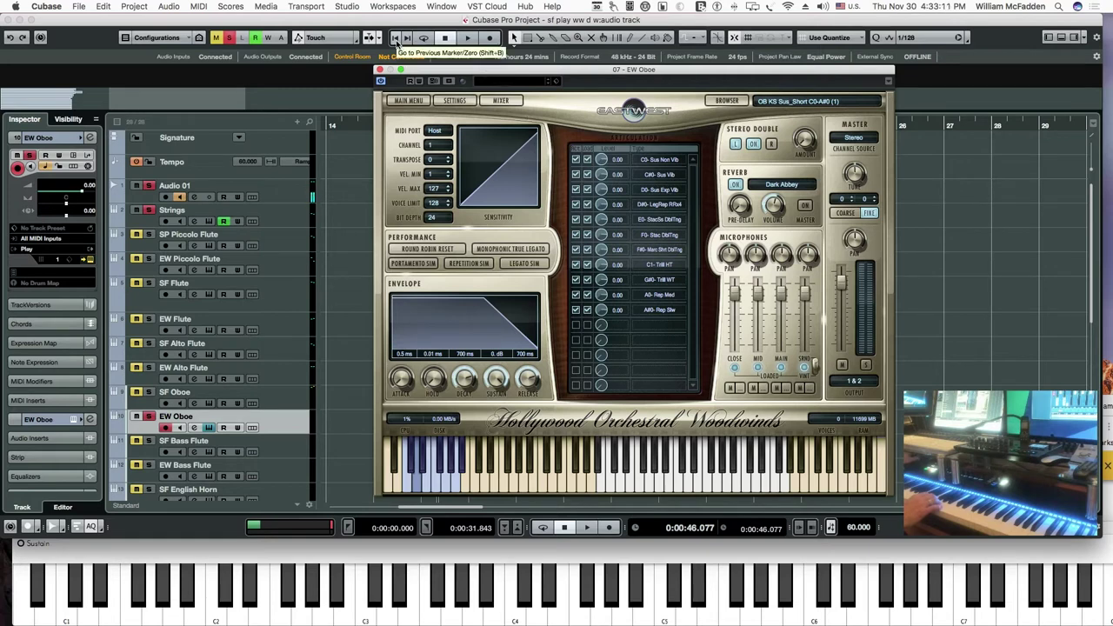
click(398, 38)
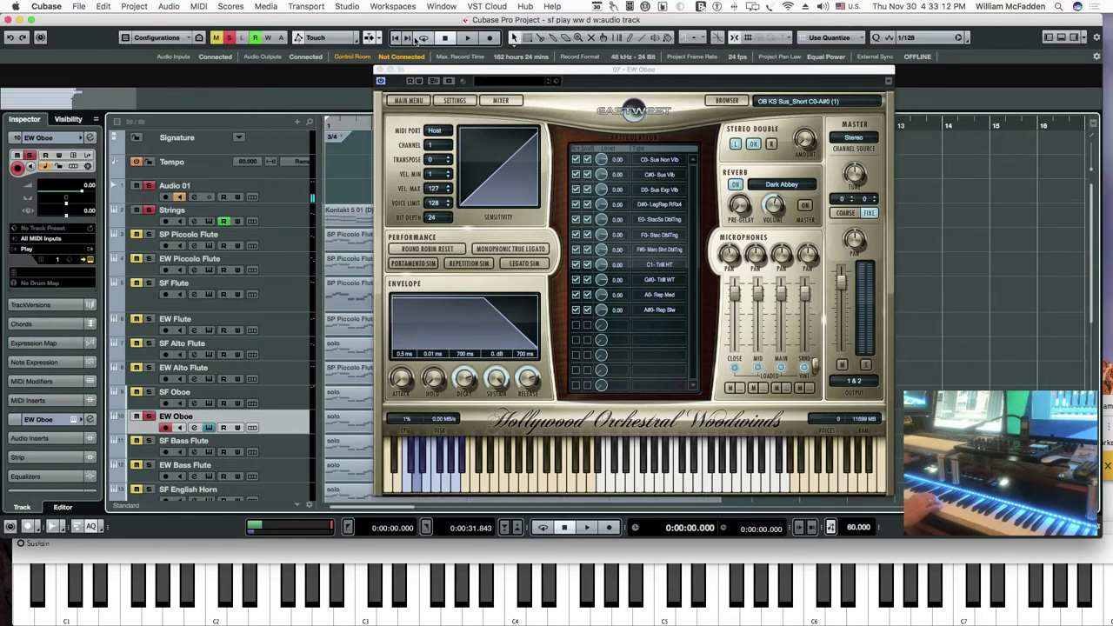
click(466, 39)
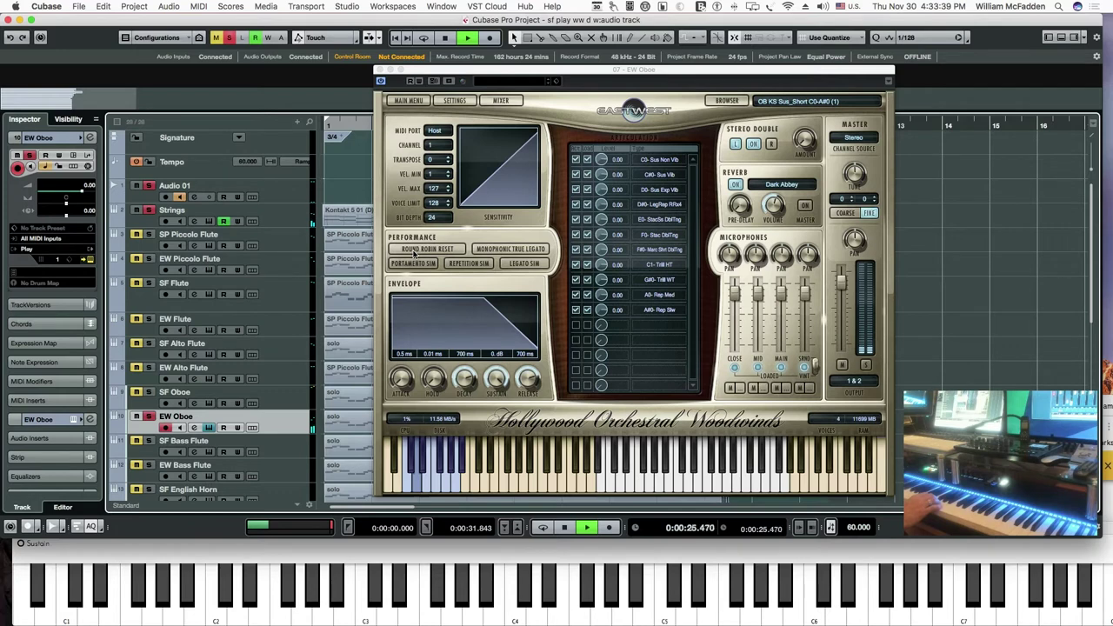
click(844, 283)
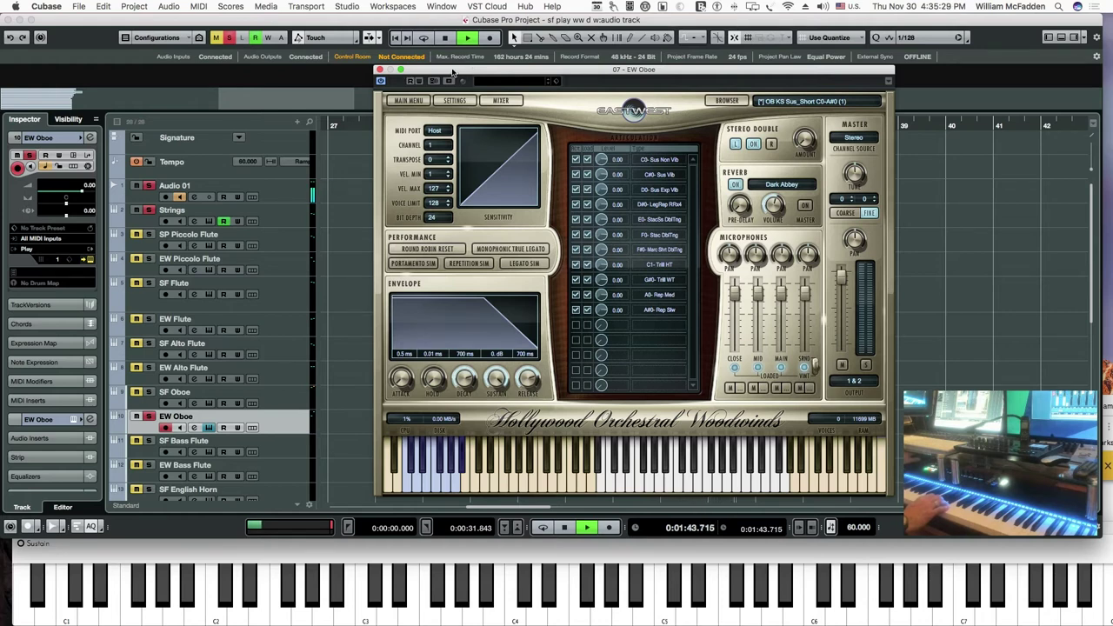
- Close the EW Oboe instrument, solo the SF Bass Flute track in its place, and open the bass flute instrument on Legato
click(380, 69)
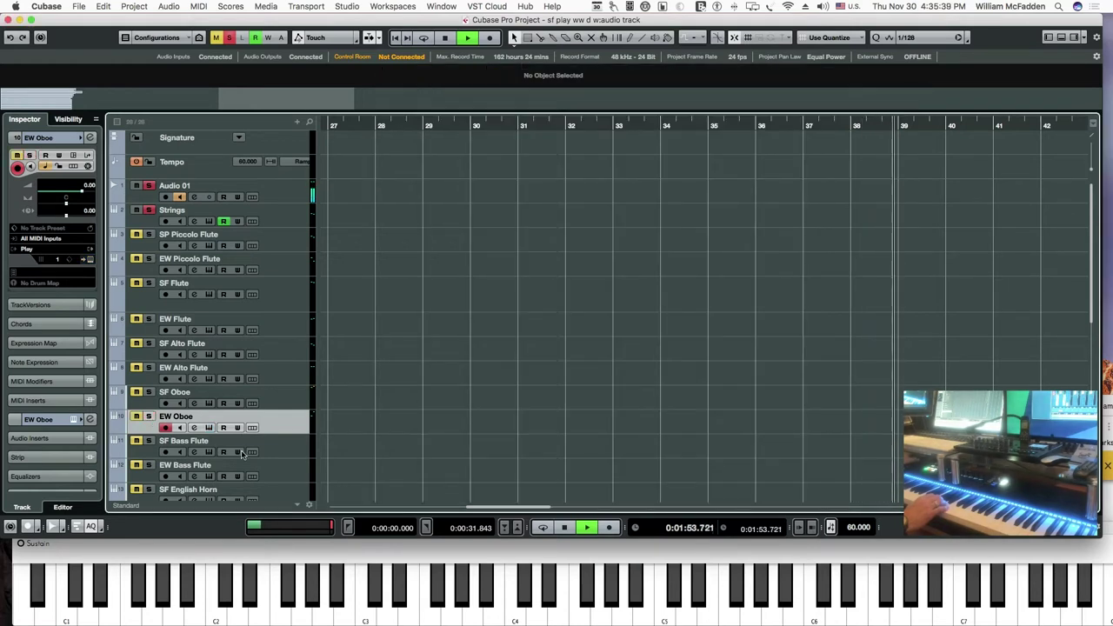
click(276, 447)
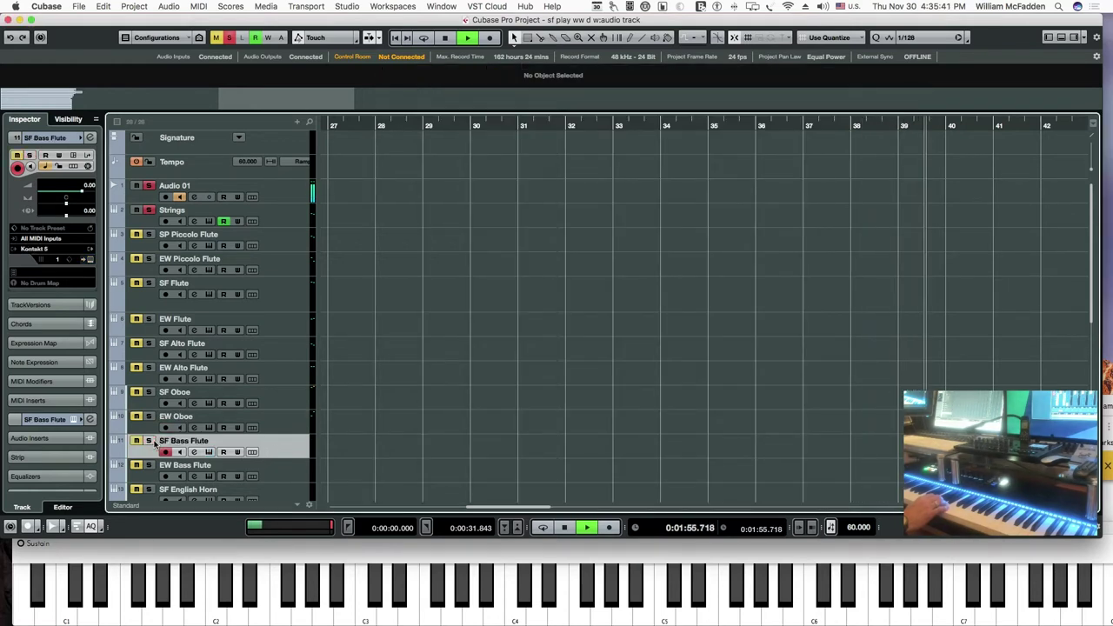
key(s)
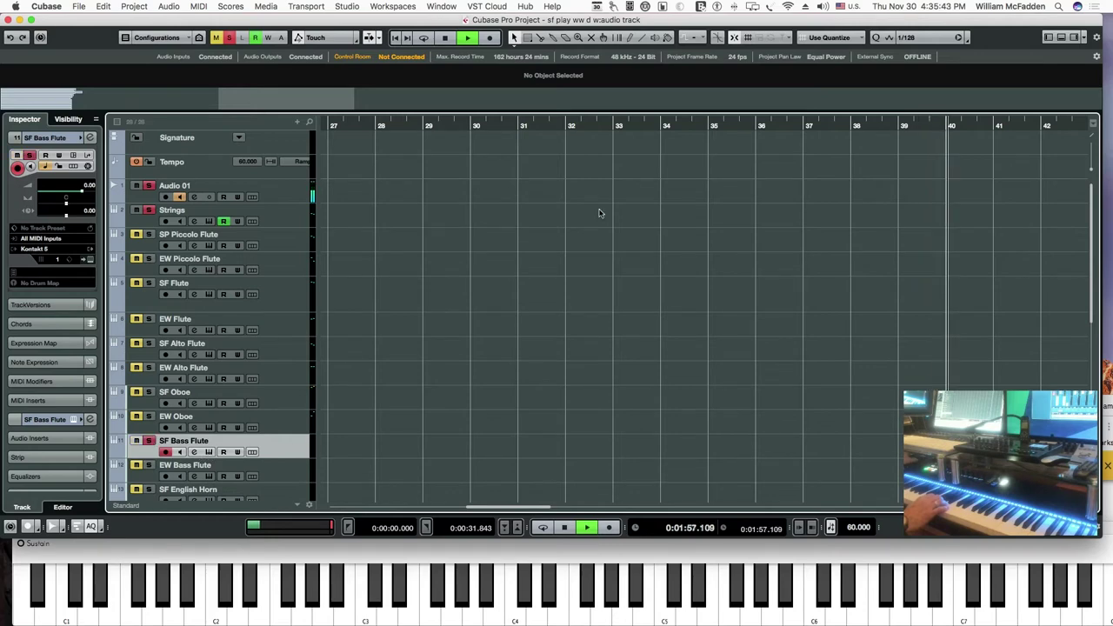
key(Return)
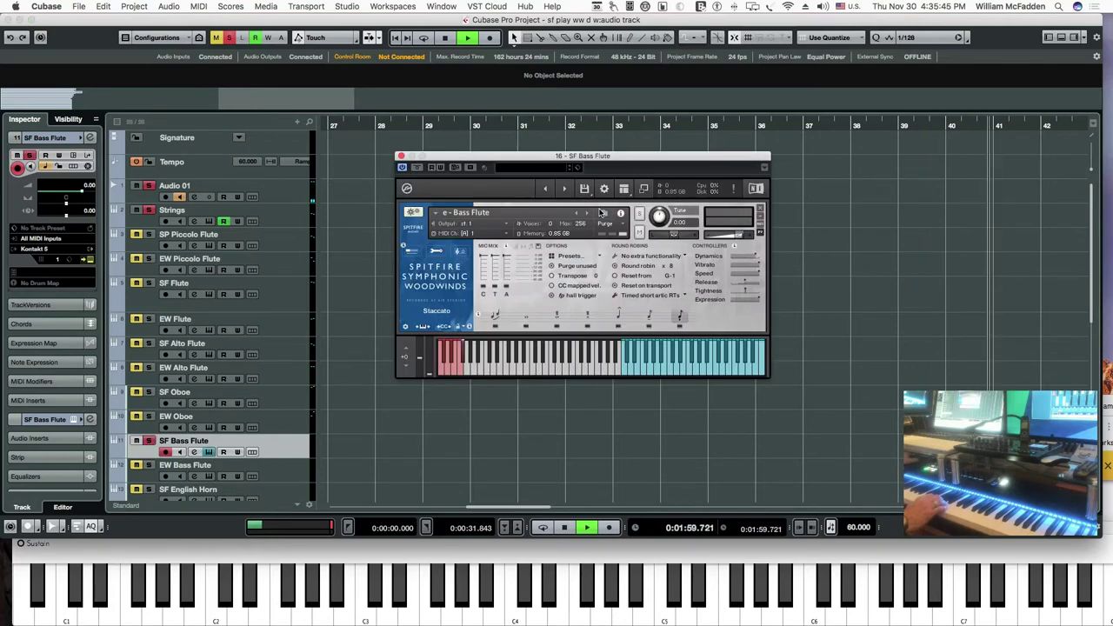
click(494, 315)
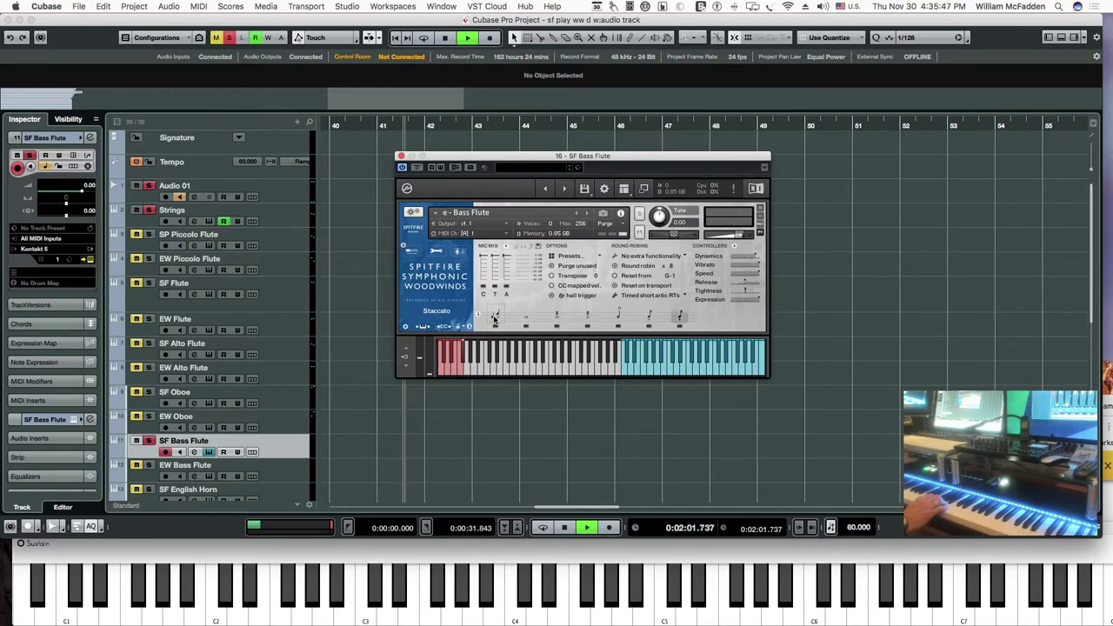
- Stop playback, return the playhead to the start, and move the SF Bass Flute window clear of most of the arrangement
click(446, 39)
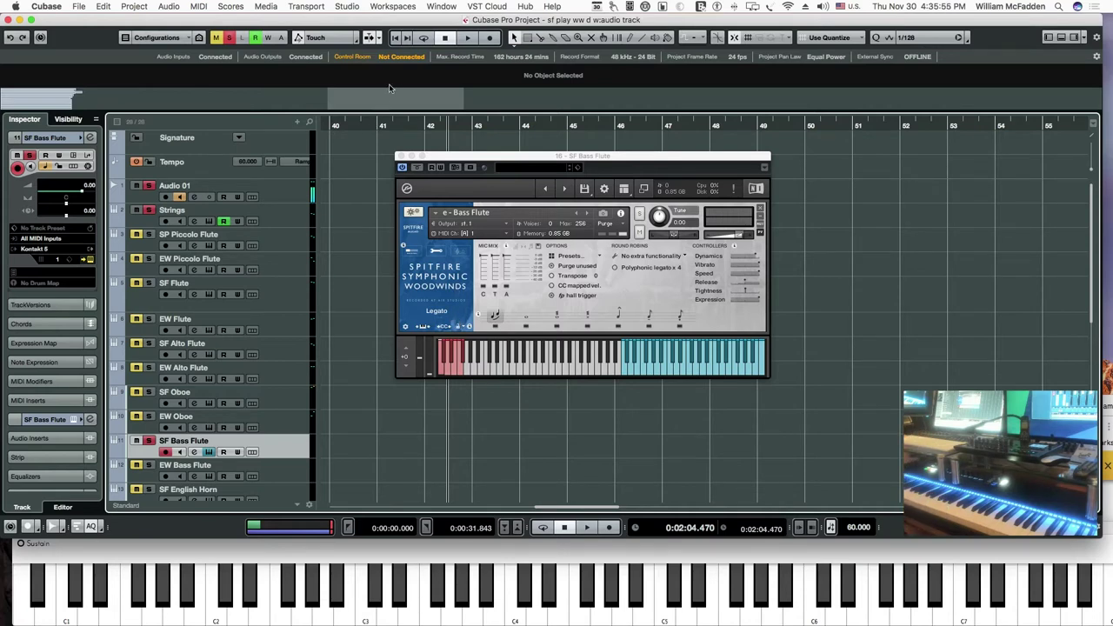
key(Home)
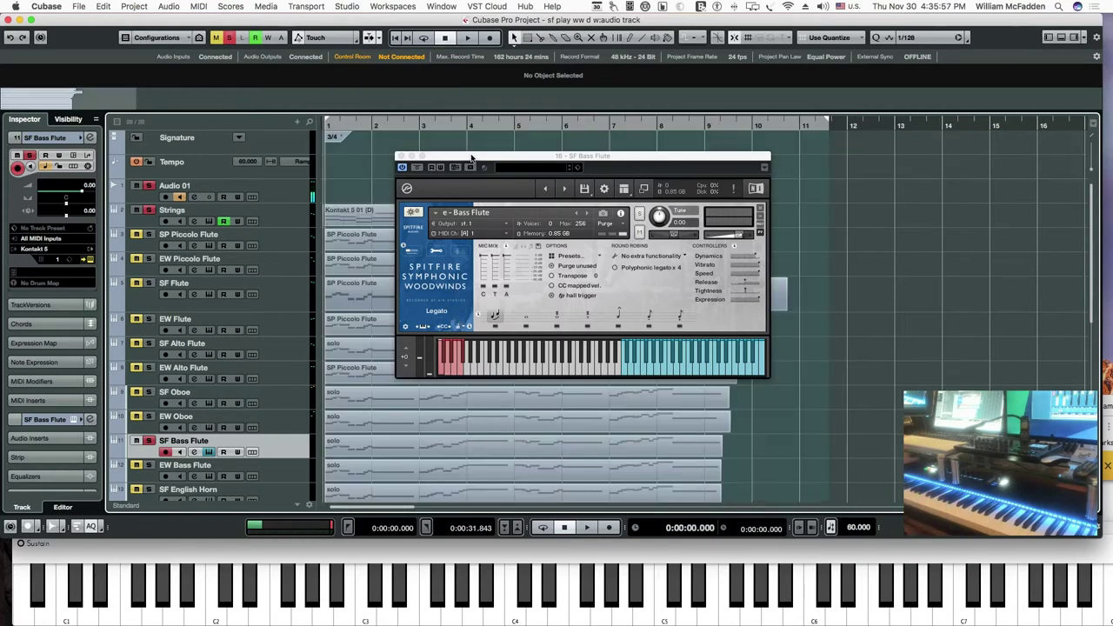
drag(471, 158, 782, 171)
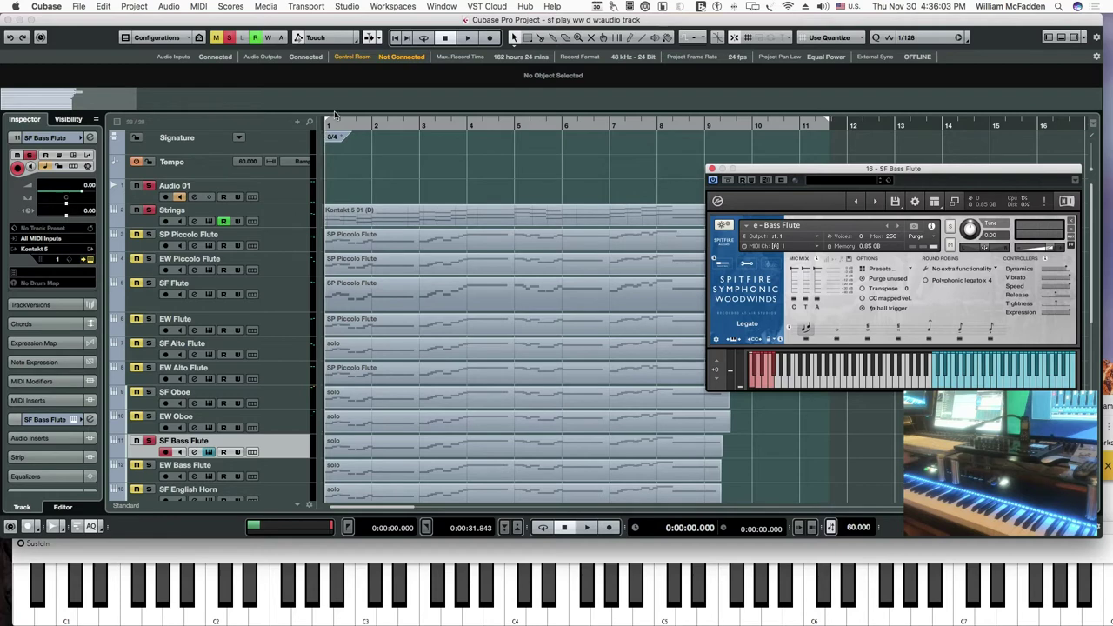
click(349, 137)
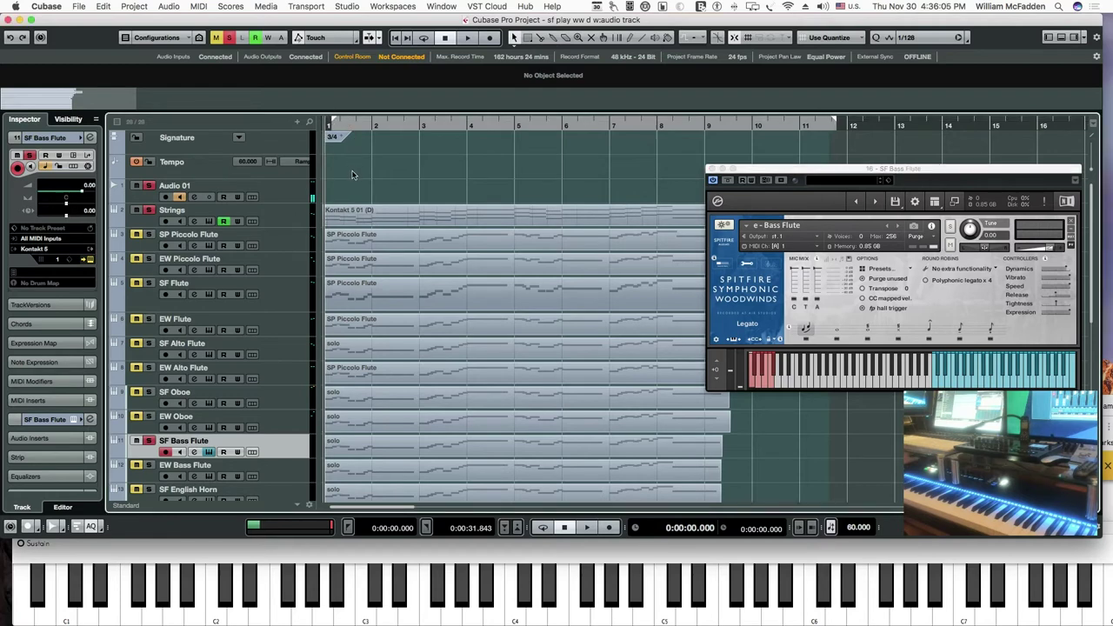
click(392, 121)
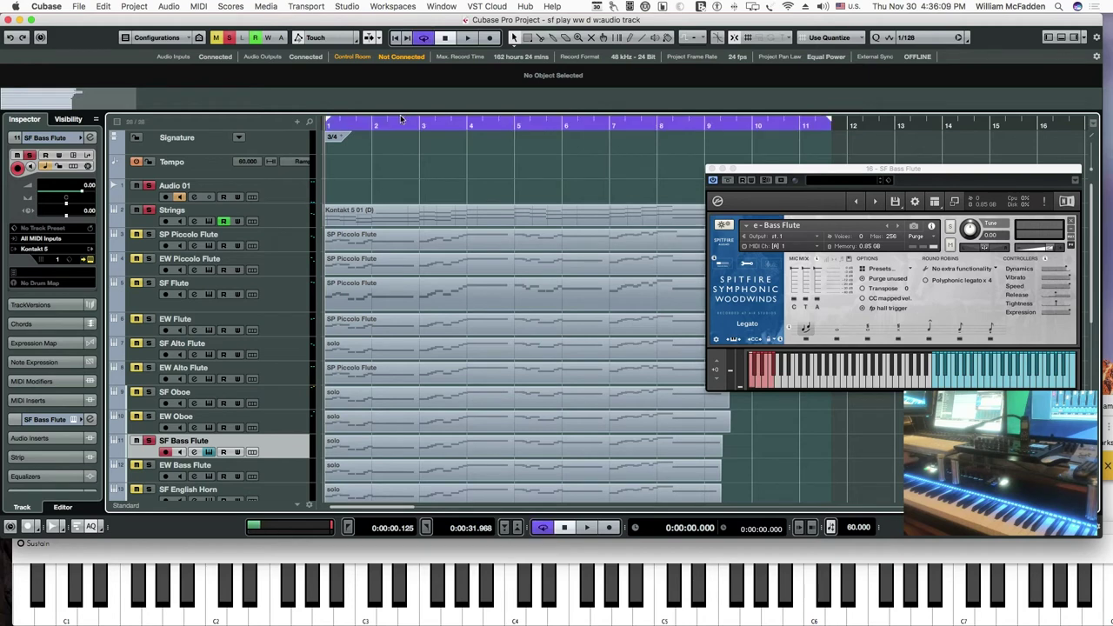
click(400, 120)
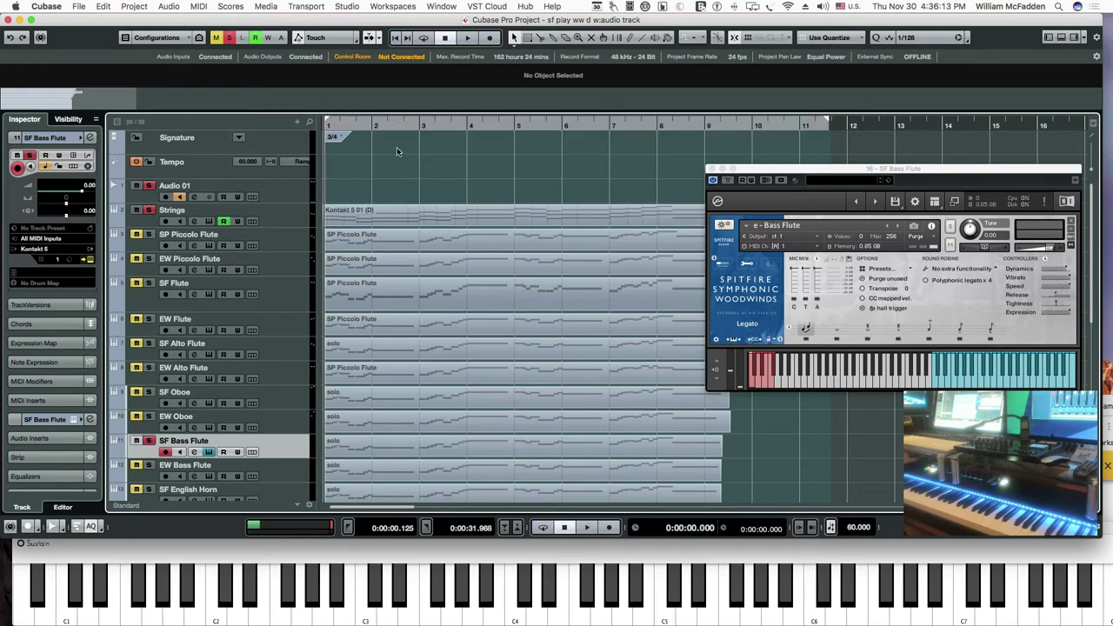
- With SF Bass Flute soloed on Legato, play the arrangement from the start through the passage and stop playback
click(395, 38)
click(466, 38)
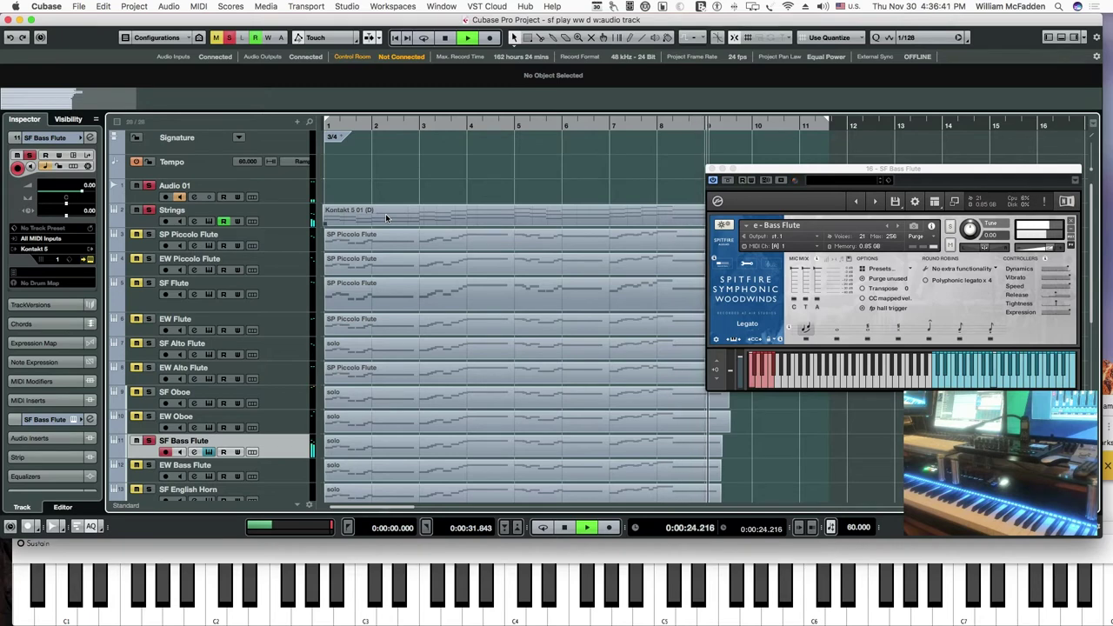
key(space)
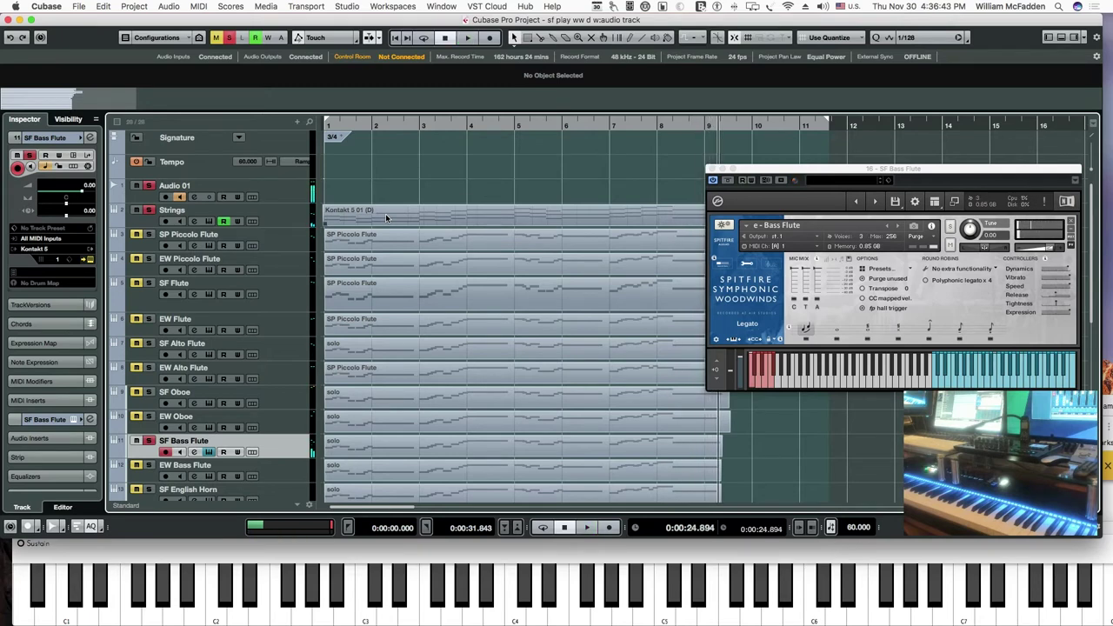
- Raise the SF Bass Flute instrument's volume to 9.4 and return the playhead to the start
click(1051, 250)
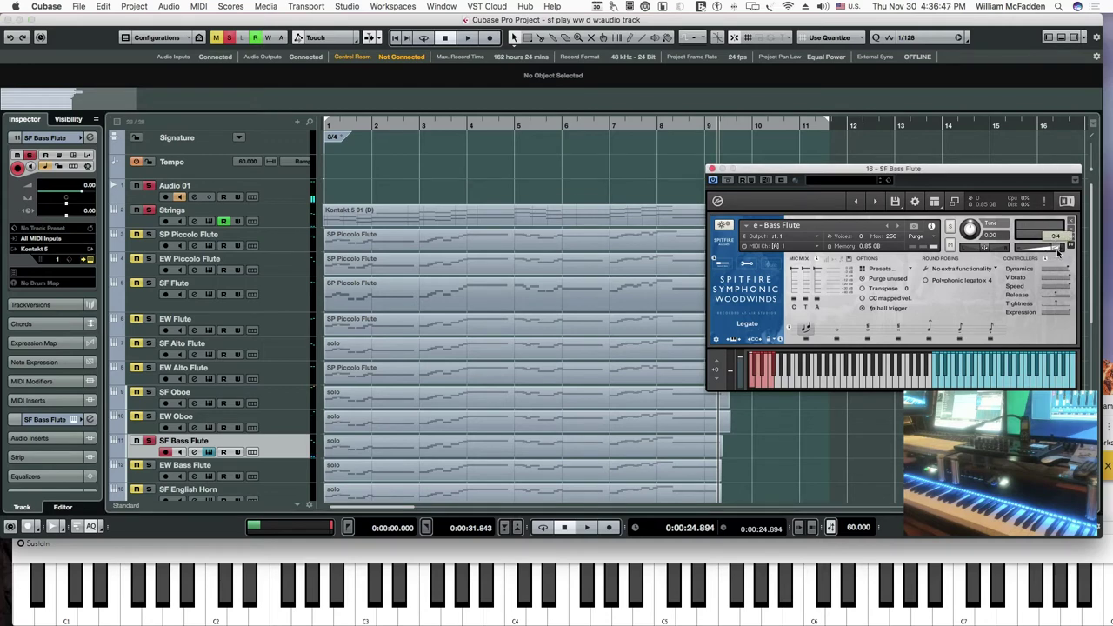
click(395, 40)
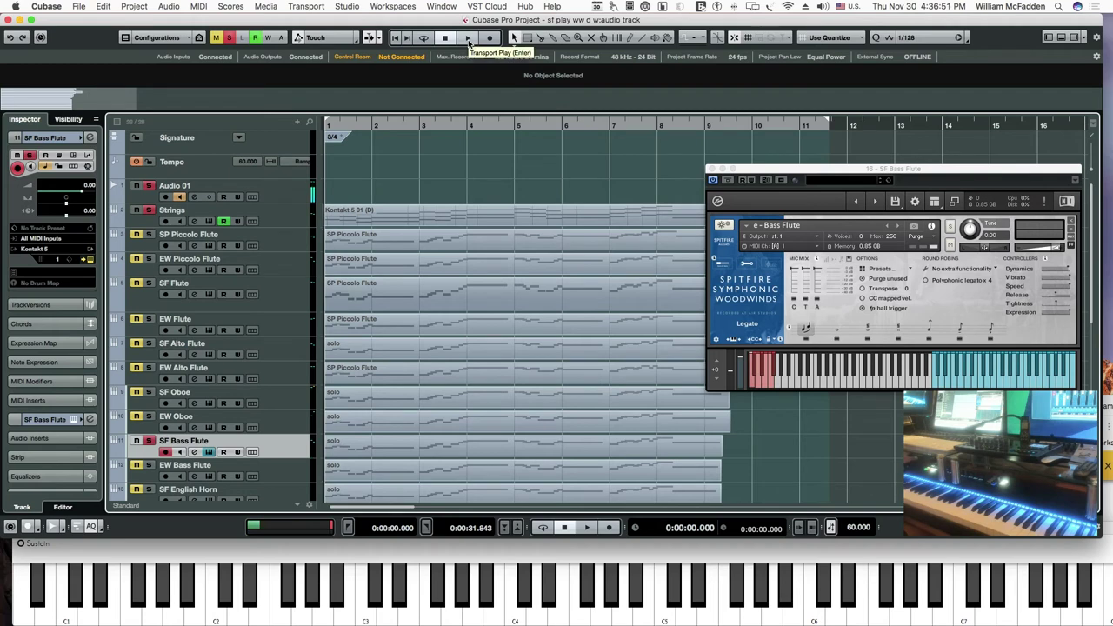
- Play the passage from the start on SF Bass Flute with Legato and stop playback after the final note
click(468, 39)
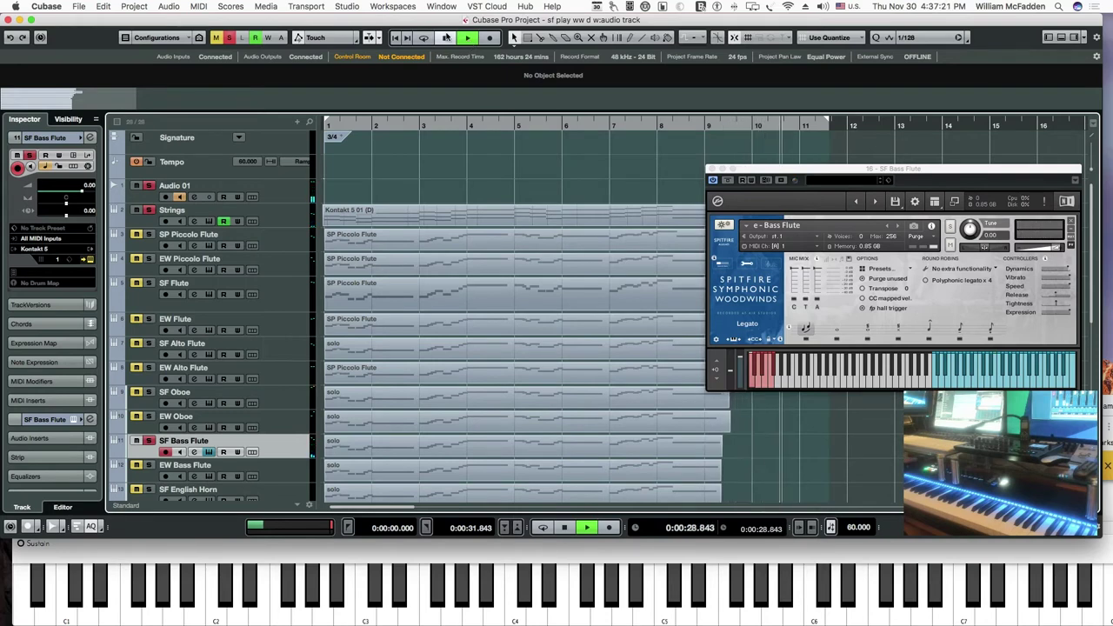
click(446, 37)
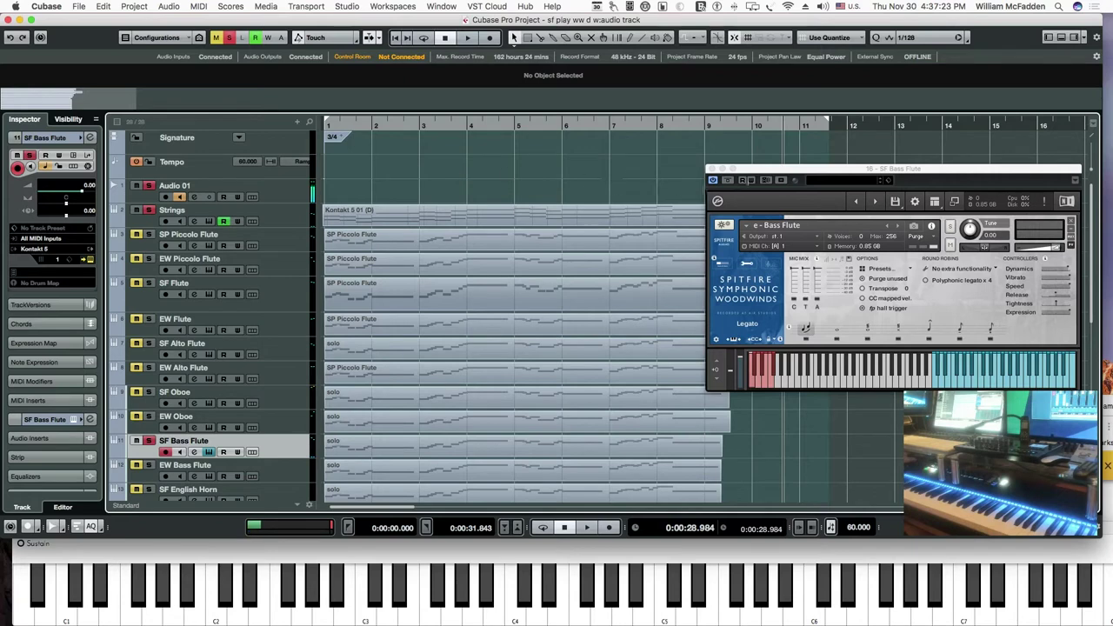
- Audition the SF Bass Flute articulations Long, Long Flutter, Long Overblown, Marcato, Tenuto and Staccato in turn
drag(769, 173, 546, 169)
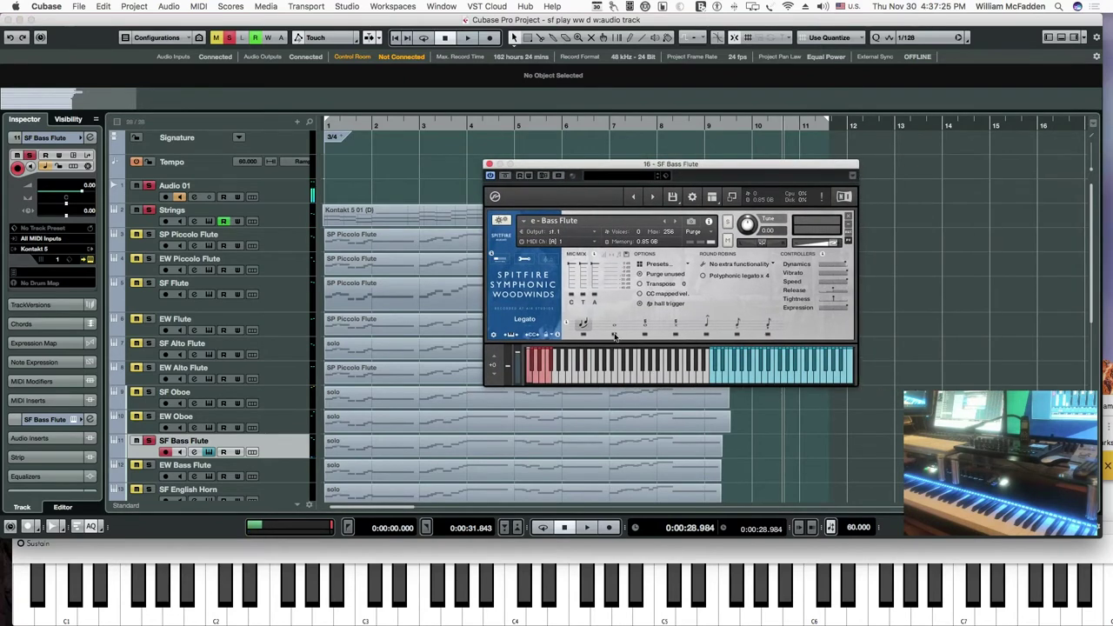
click(614, 328)
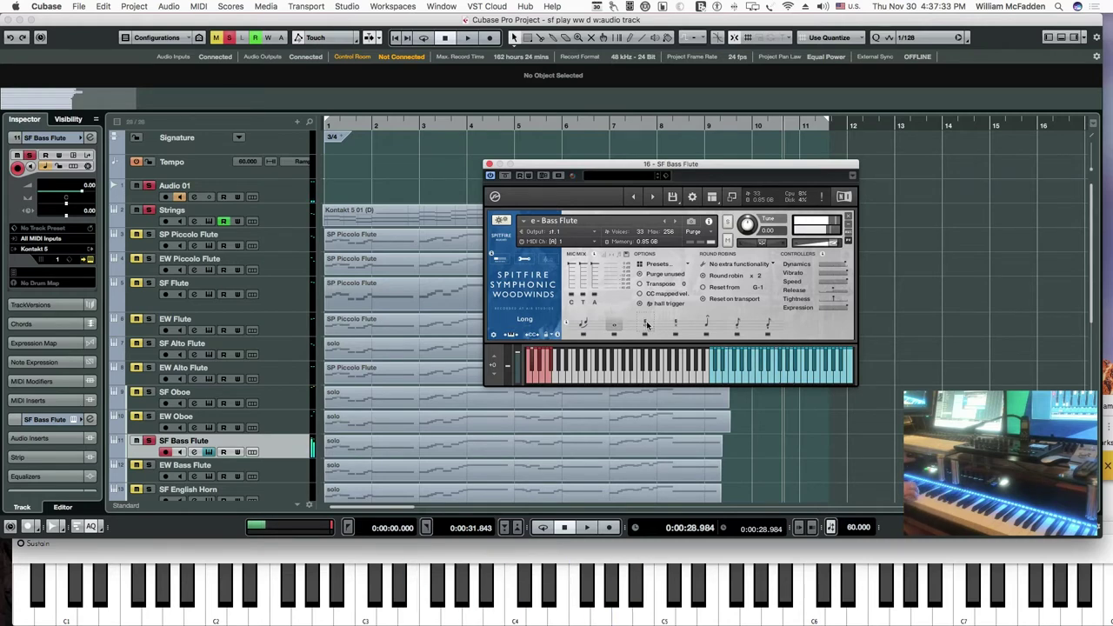
click(645, 325)
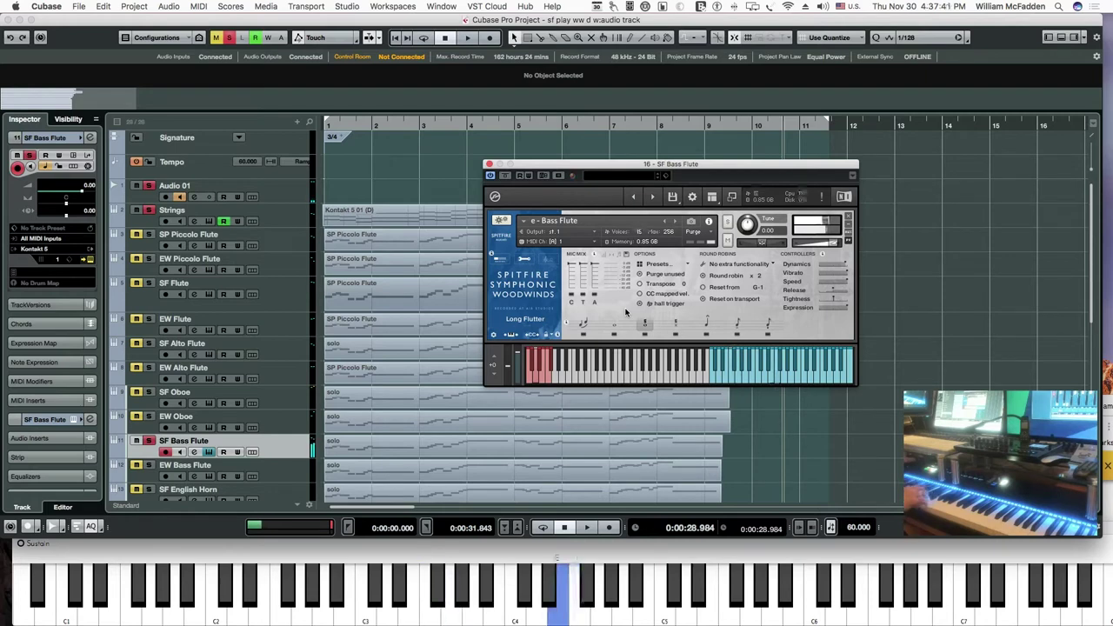
click(674, 325)
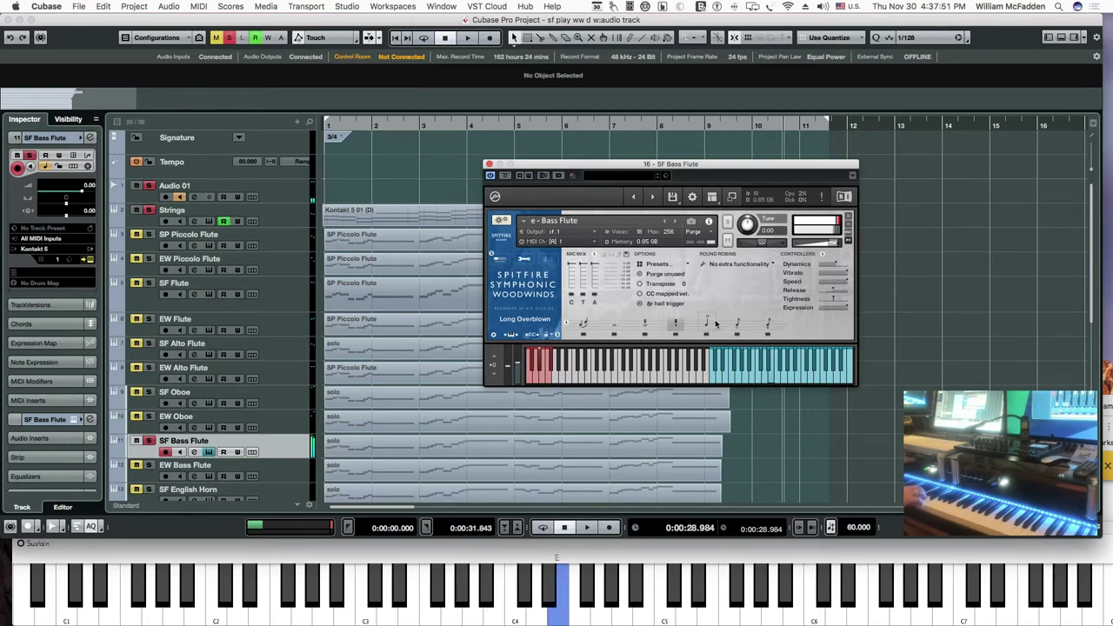
click(706, 325)
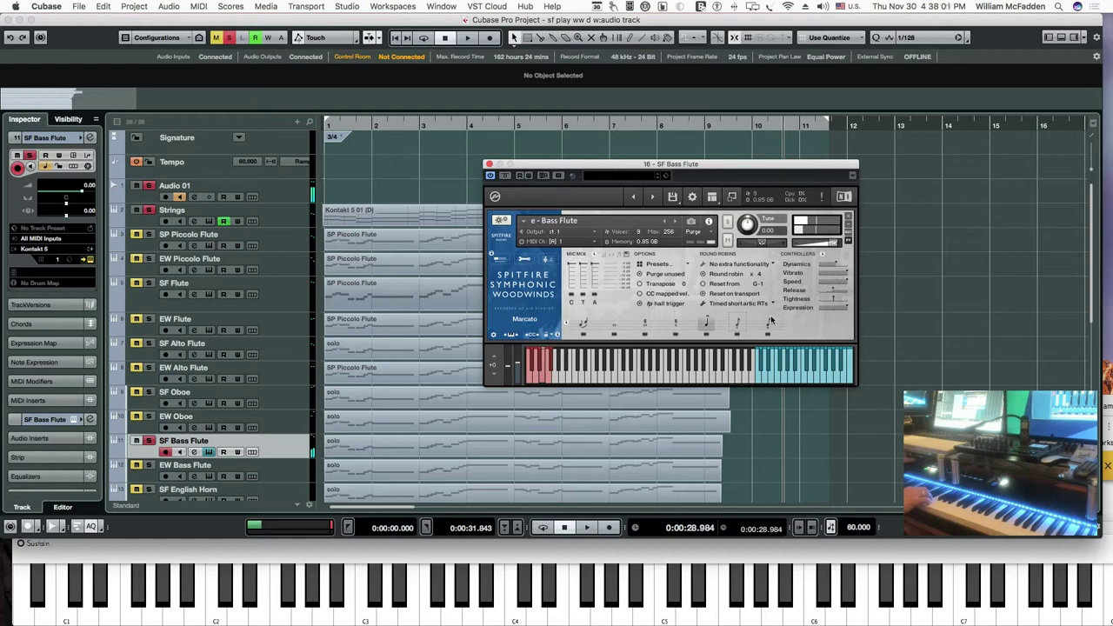
click(737, 324)
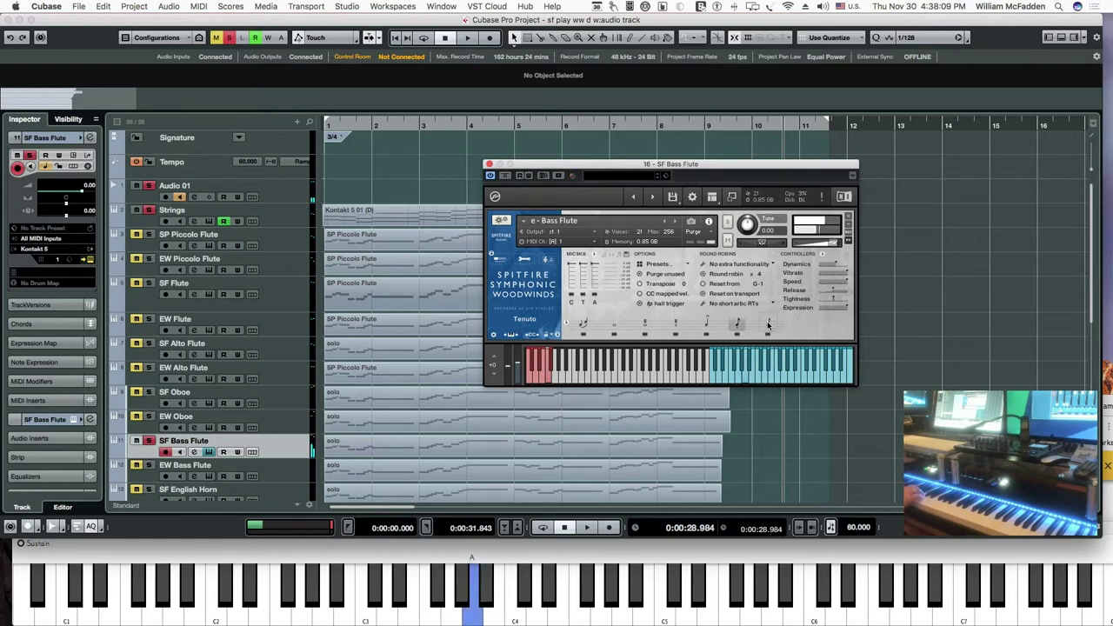
click(768, 323)
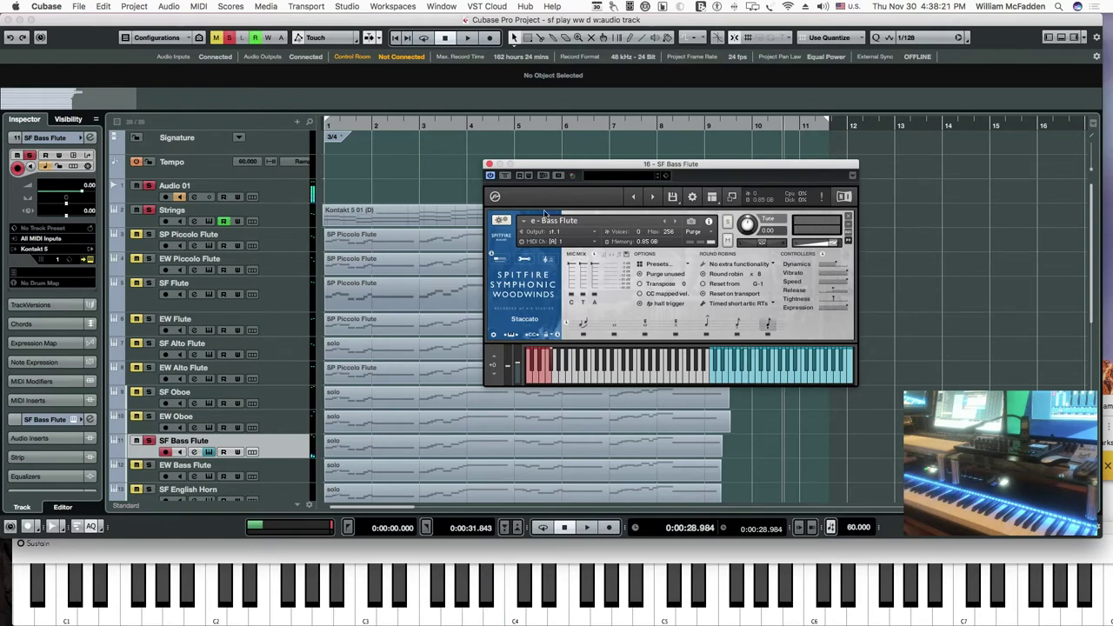
- Close the SF Bass Flute instrument, solo the EW Bass Flute track in its place, and open the EW Bass Flute instrument
click(490, 165)
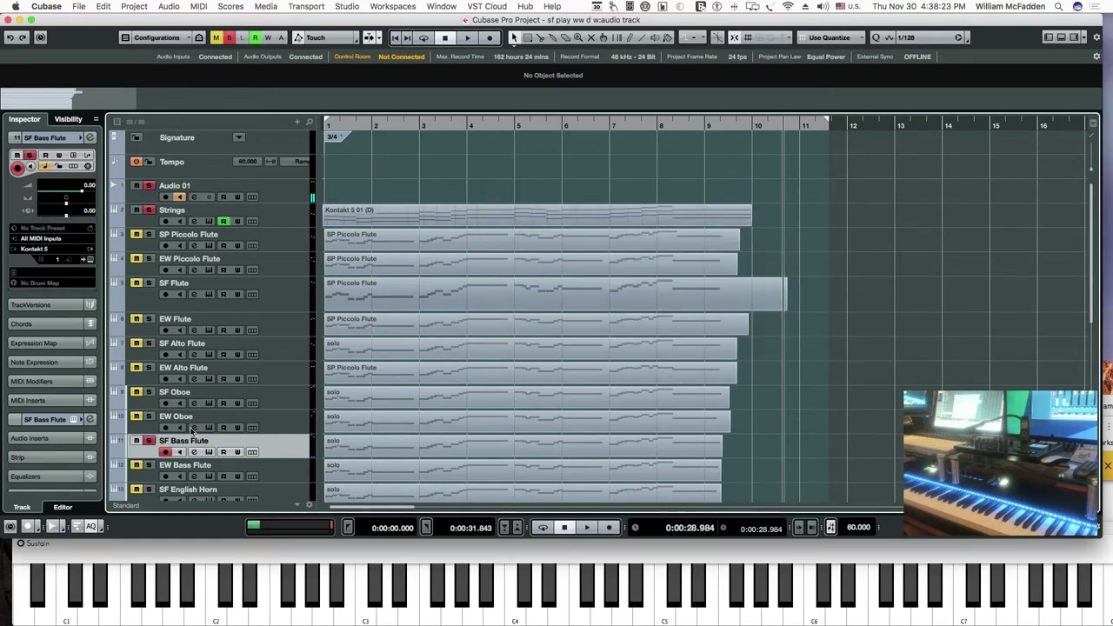
click(164, 474)
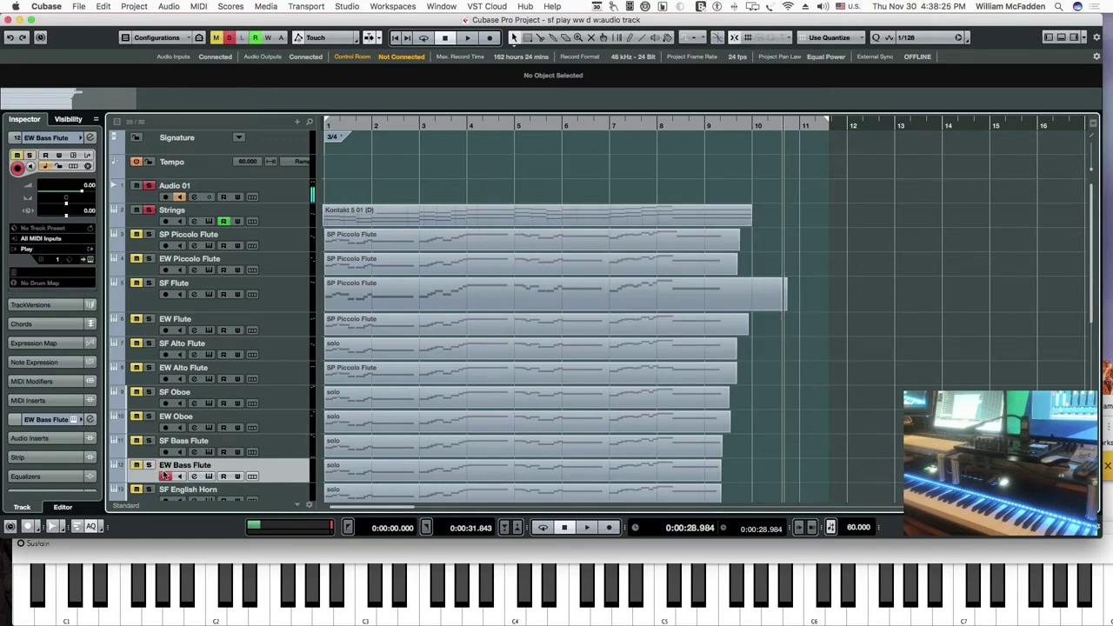
click(209, 476)
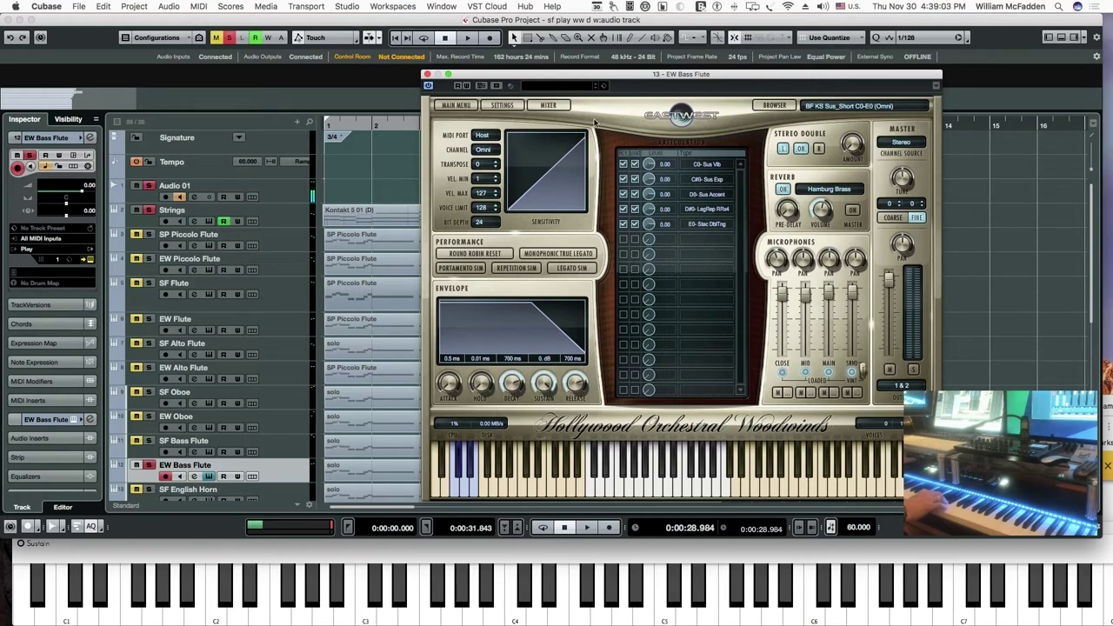
- Play the passage from the start on EW Bass Flute, raising its master volume slightly during playback, and stop at the end
click(396, 38)
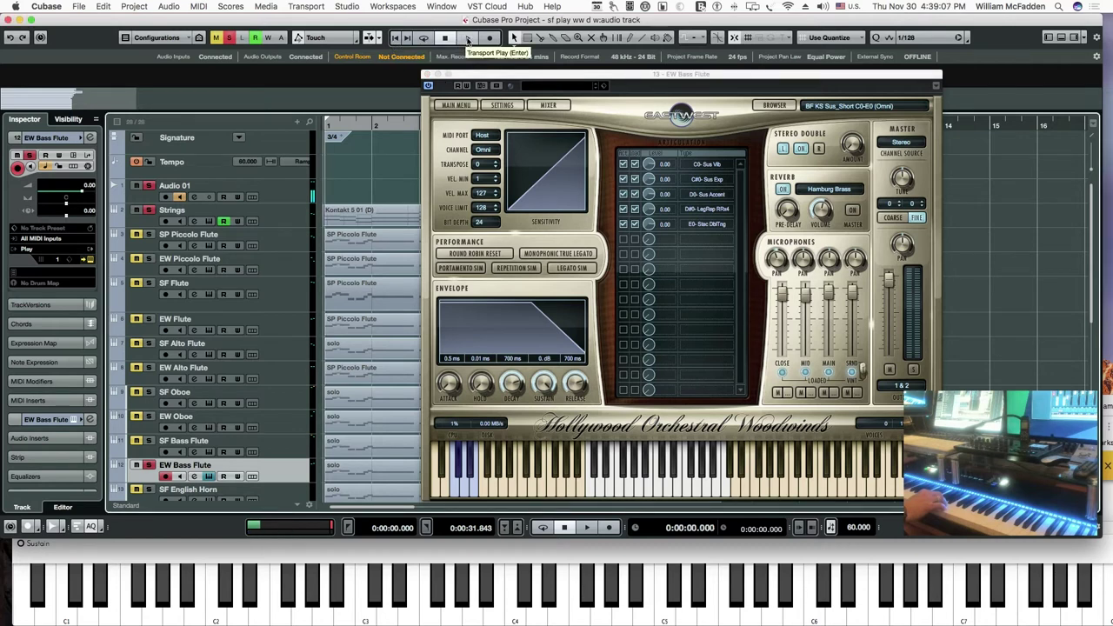
click(468, 40)
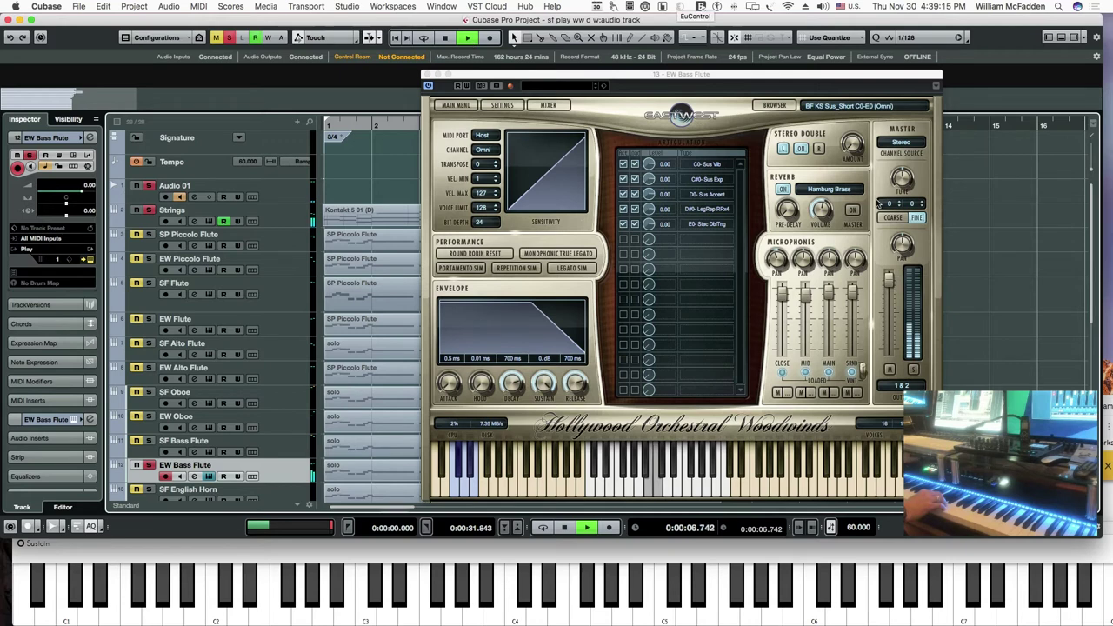
click(890, 278)
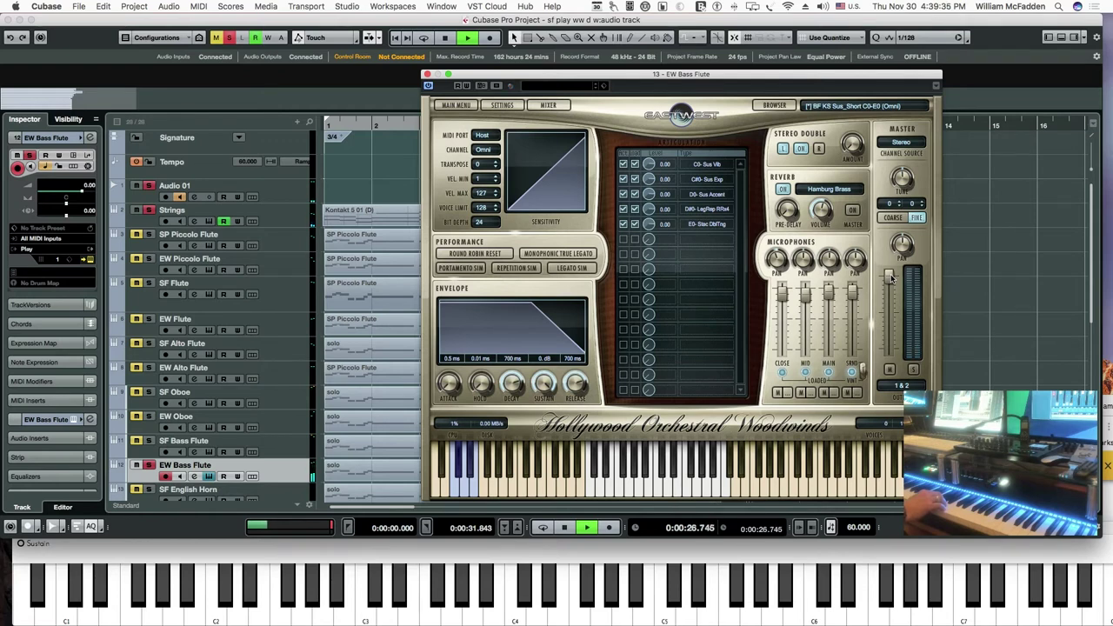
click(444, 37)
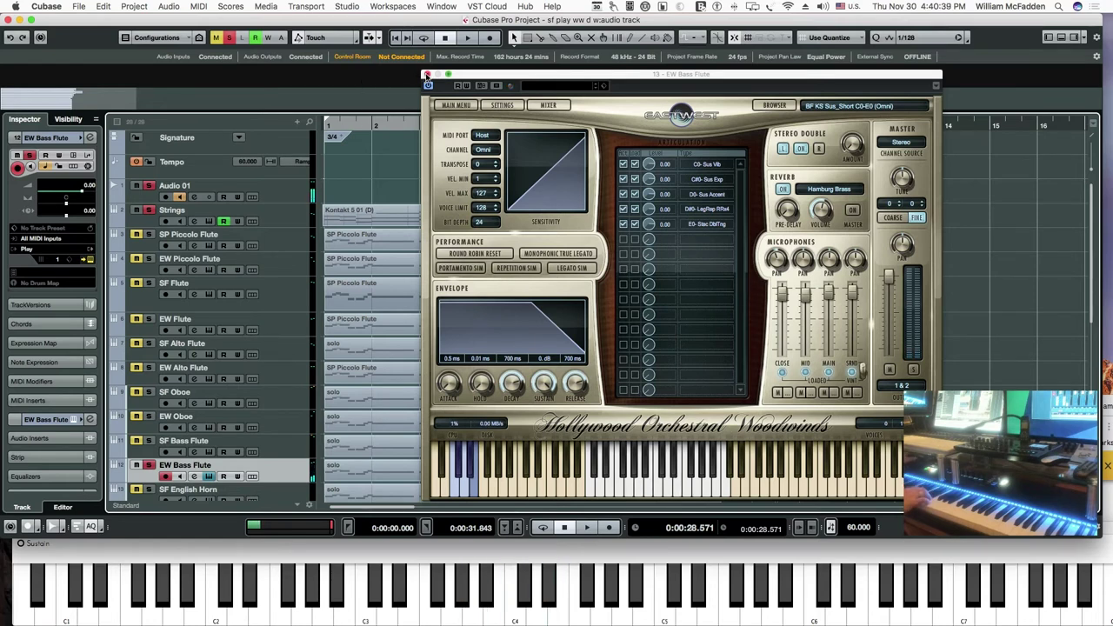
- Close the EW Bass Flute instrument, switch the solo to SF English Horn, and open the Cor Anglais instrument over the arrangement
click(426, 74)
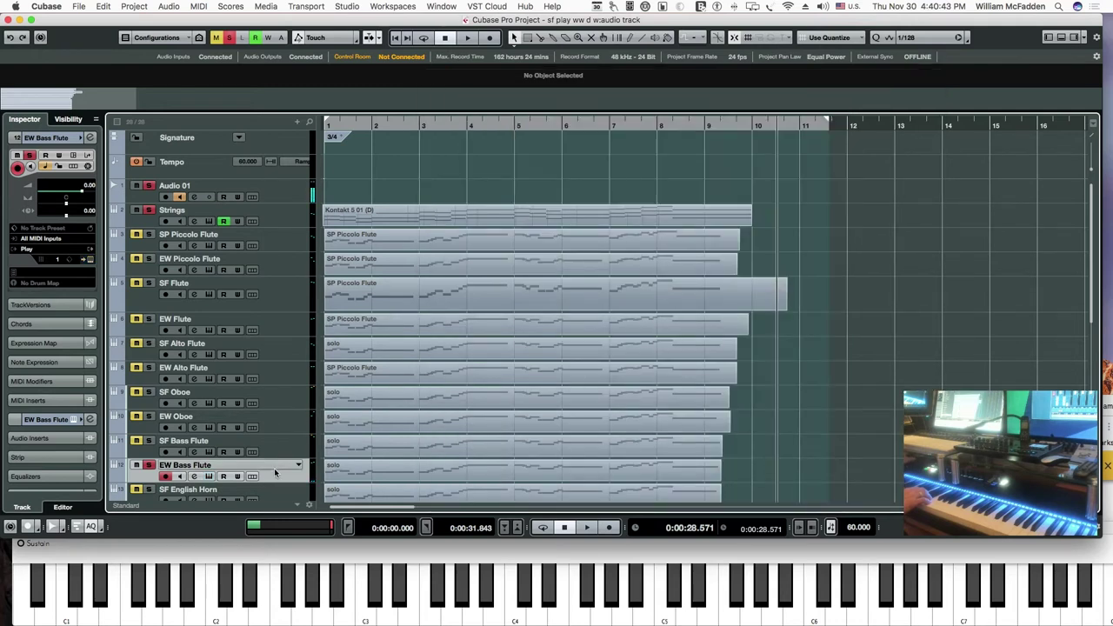
click(147, 465)
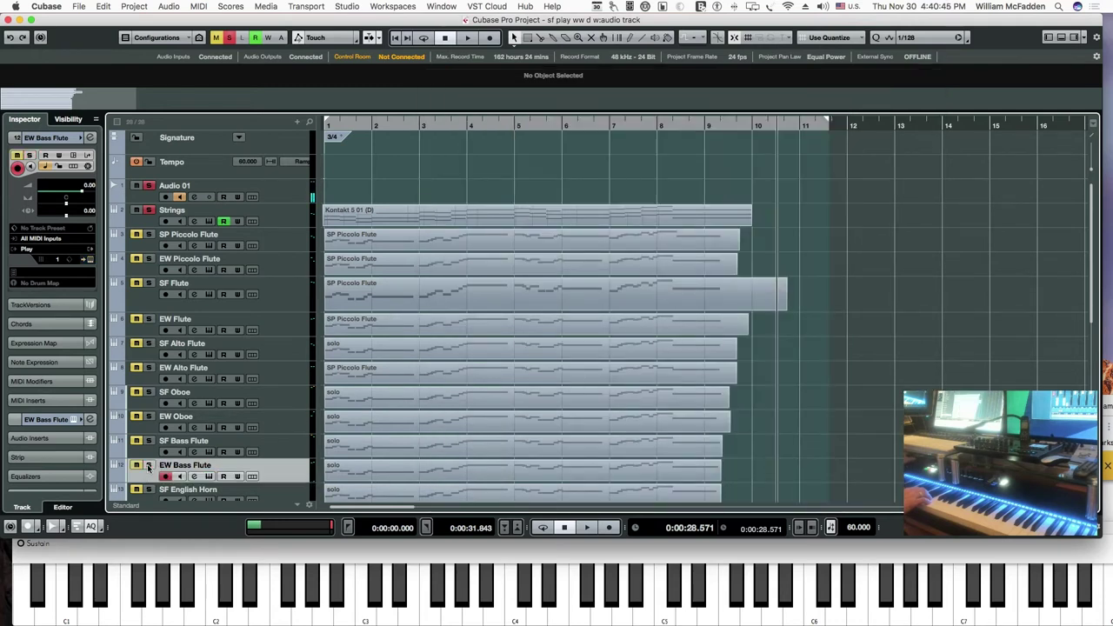
click(149, 490)
scroll(225, 434, down, 5)
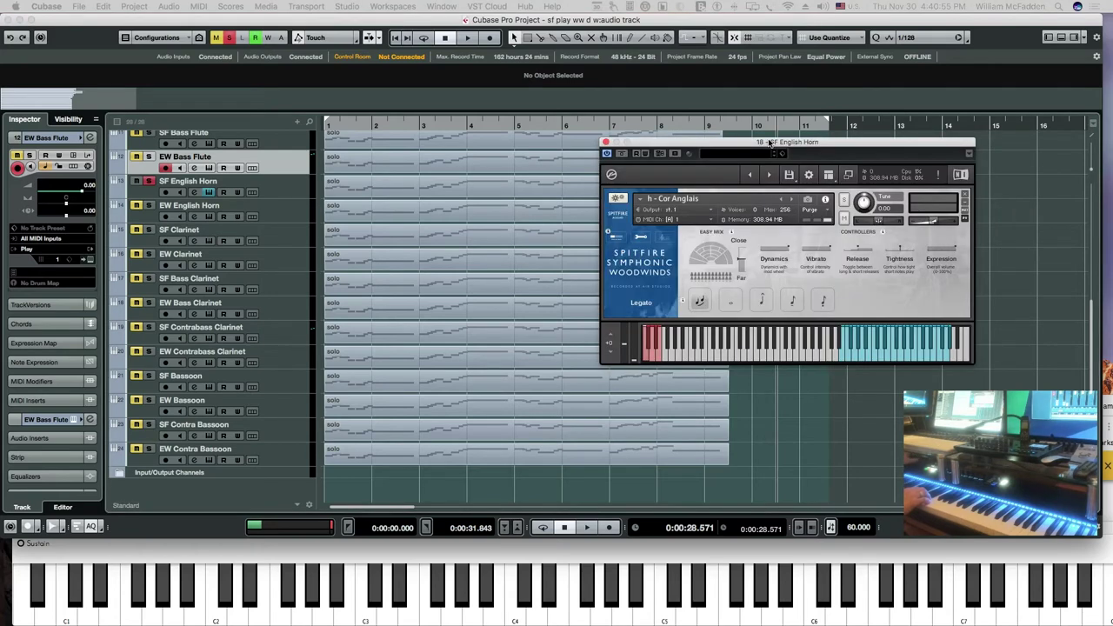
drag(763, 140, 603, 158)
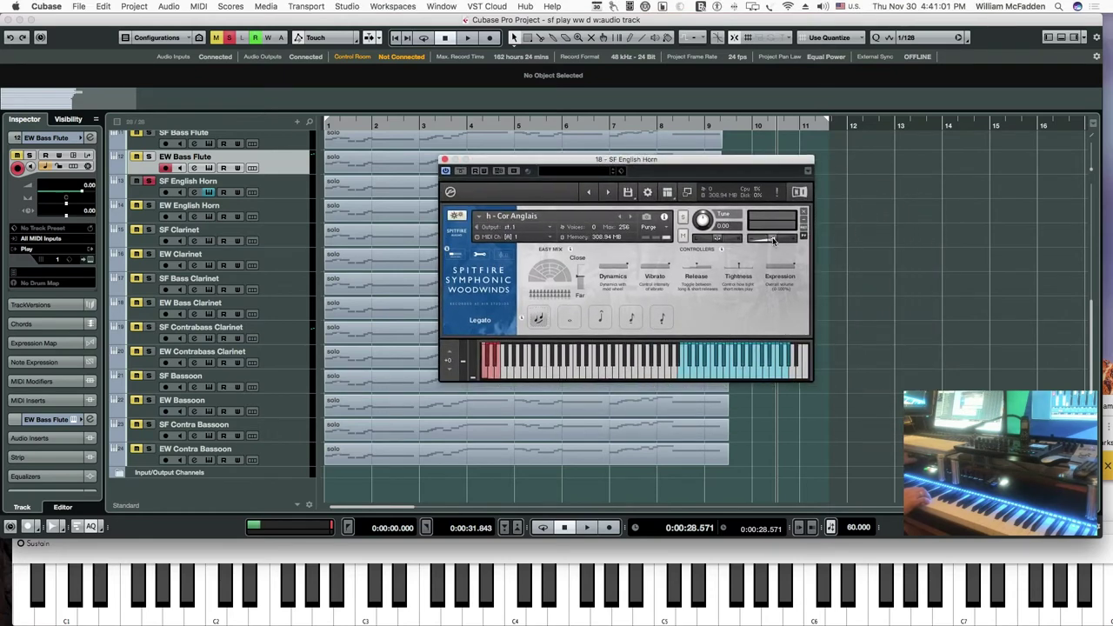
- Play the passage from the start on SF English Horn and raise the Cor Anglais instrument's volume to 6.5 during playback
drag(772, 239, 786, 242)
click(393, 39)
click(394, 39)
click(468, 39)
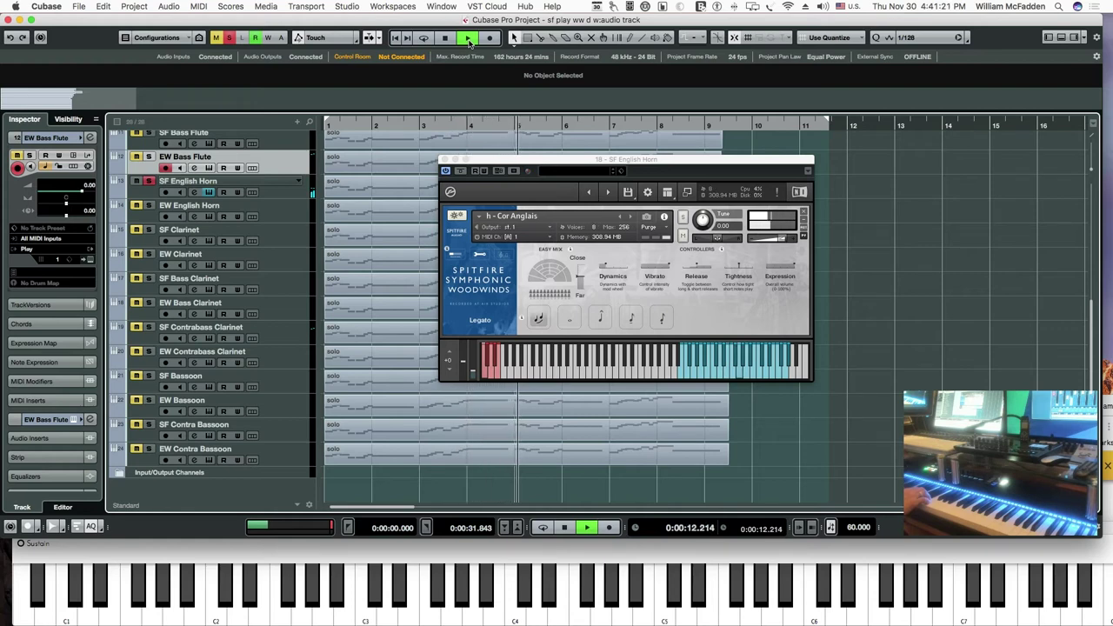
click(786, 241)
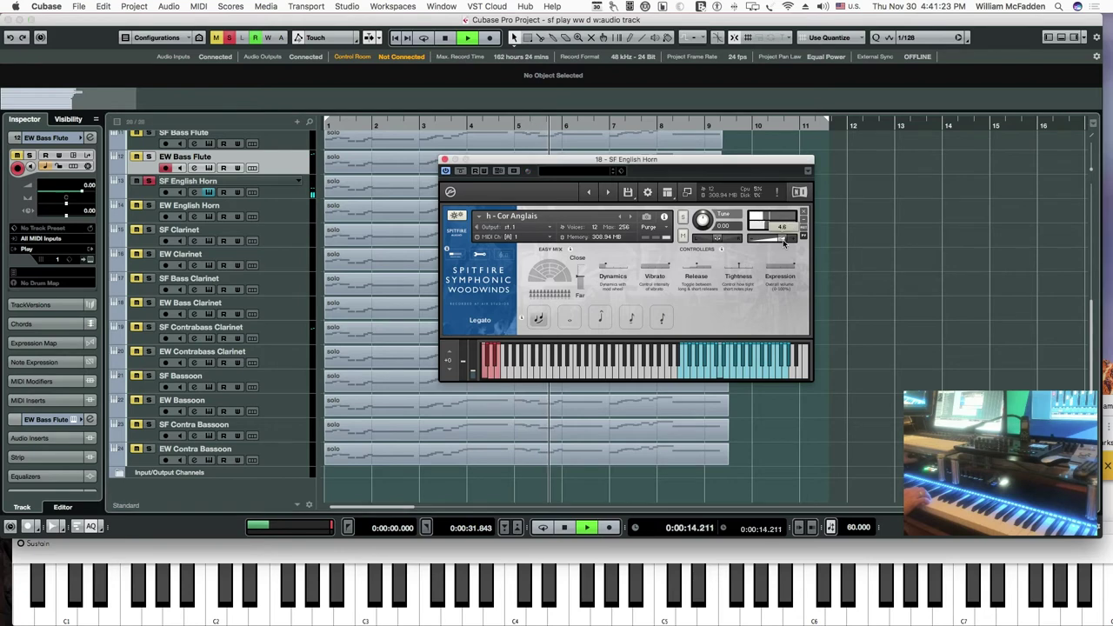
drag(787, 243, 786, 242)
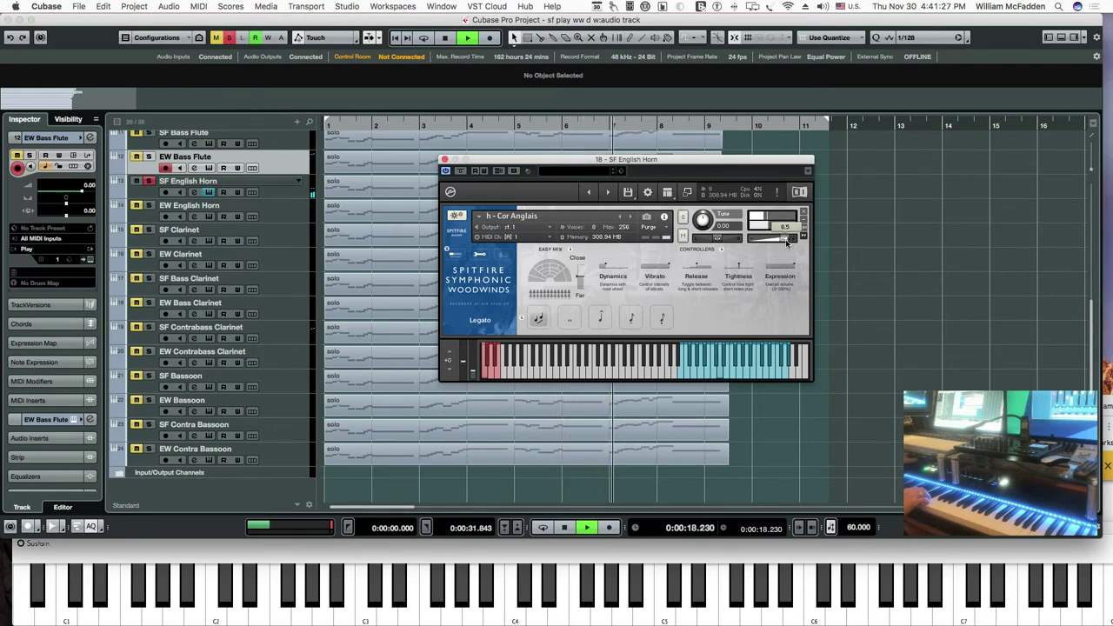
- Restart the arrangement from the beginning with the SF English Horn track selected and play the passage through on Legato
click(445, 39)
click(395, 39)
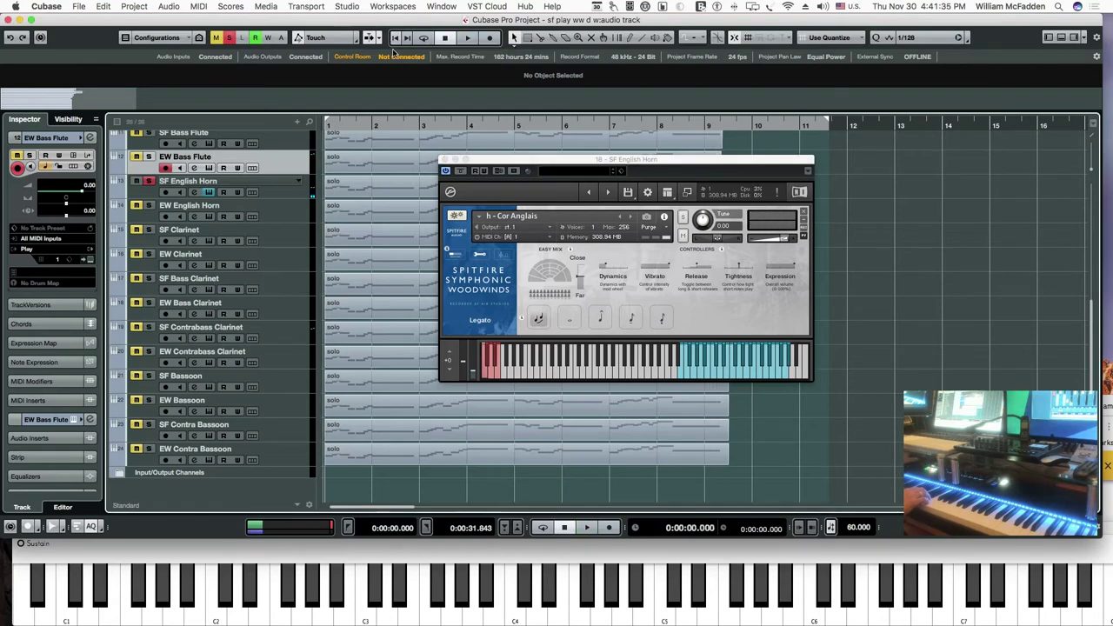
click(270, 196)
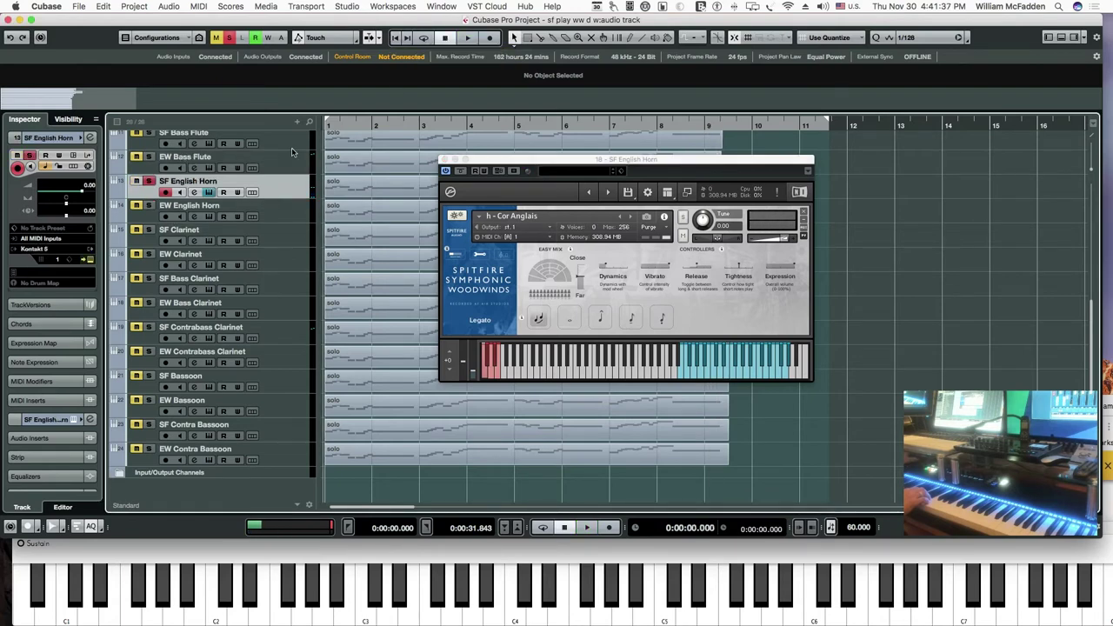
click(469, 39)
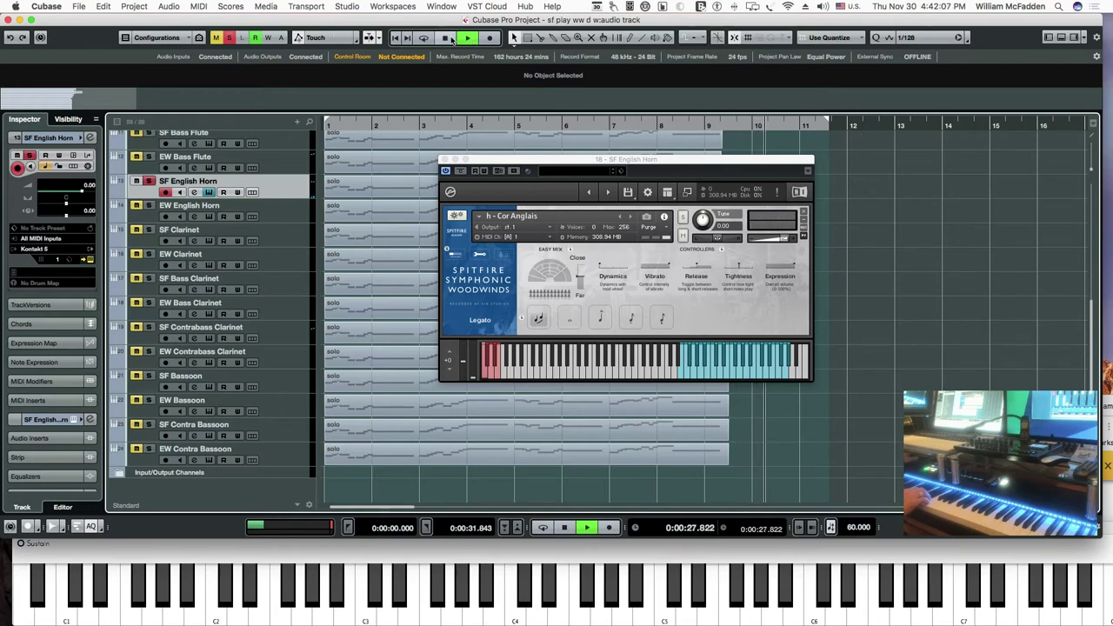
- Audition the SF English Horn articulations Long, Marcato and Staccato, stopping the arrangement playback along the way
click(569, 319)
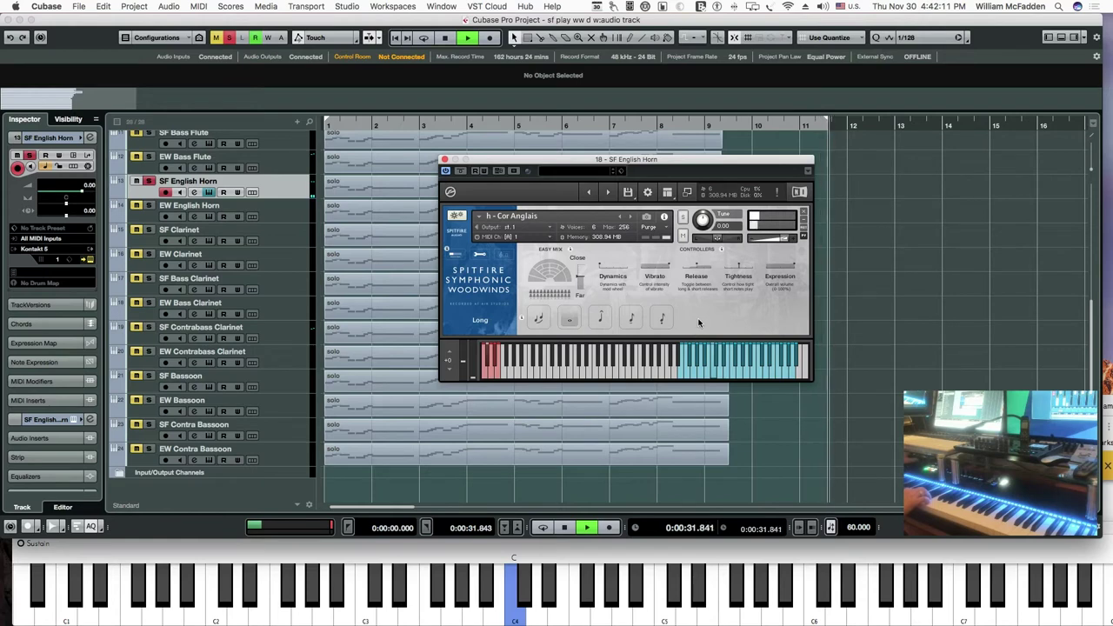
click(599, 319)
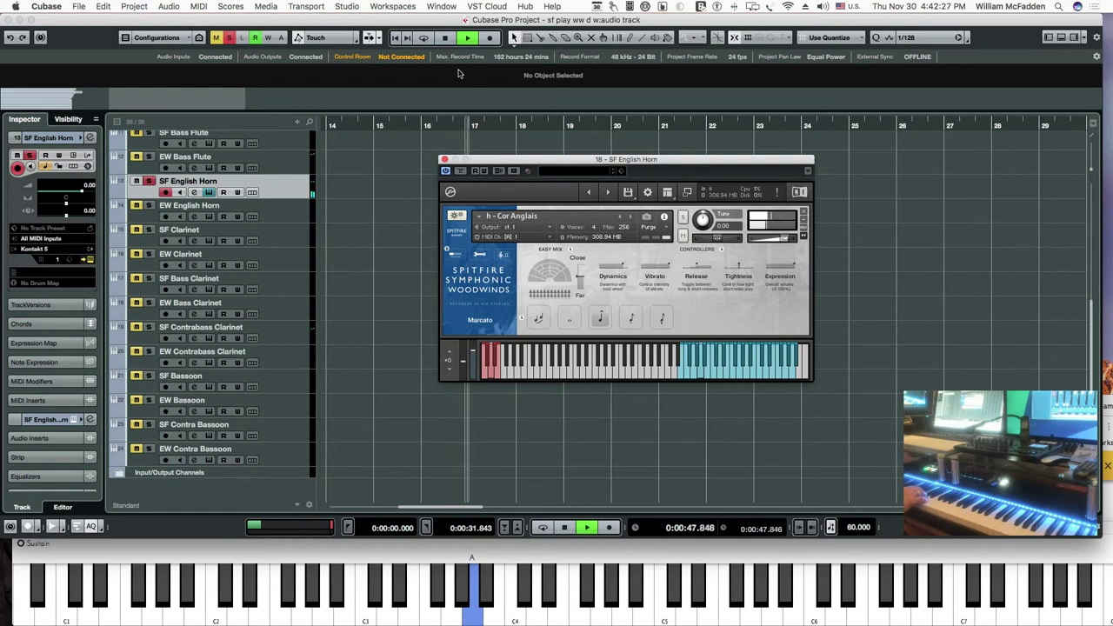
click(443, 38)
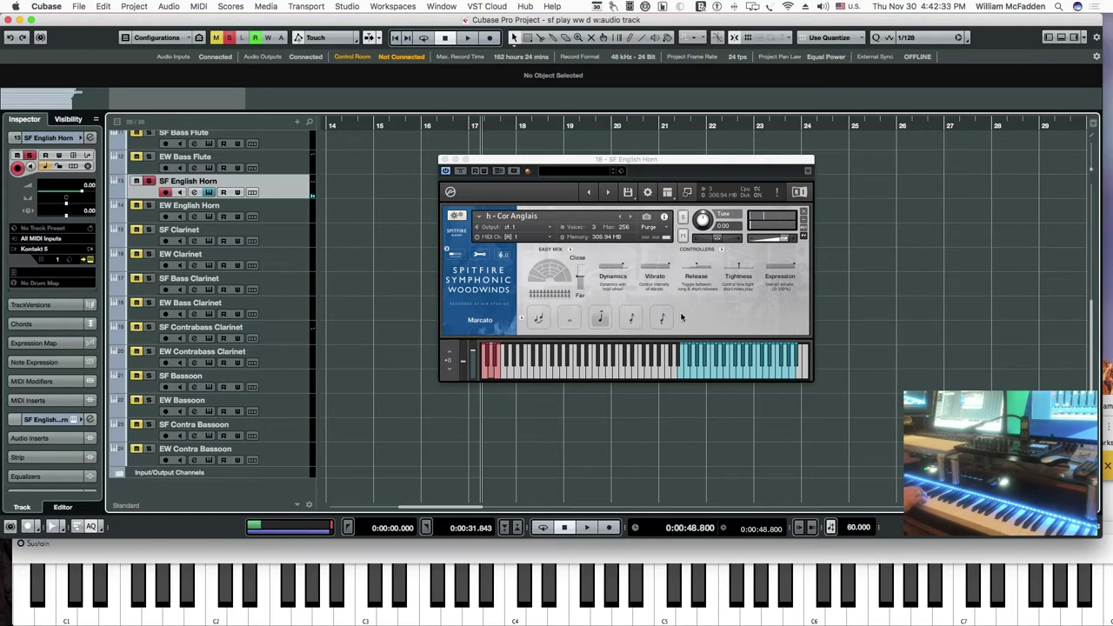
click(692, 311)
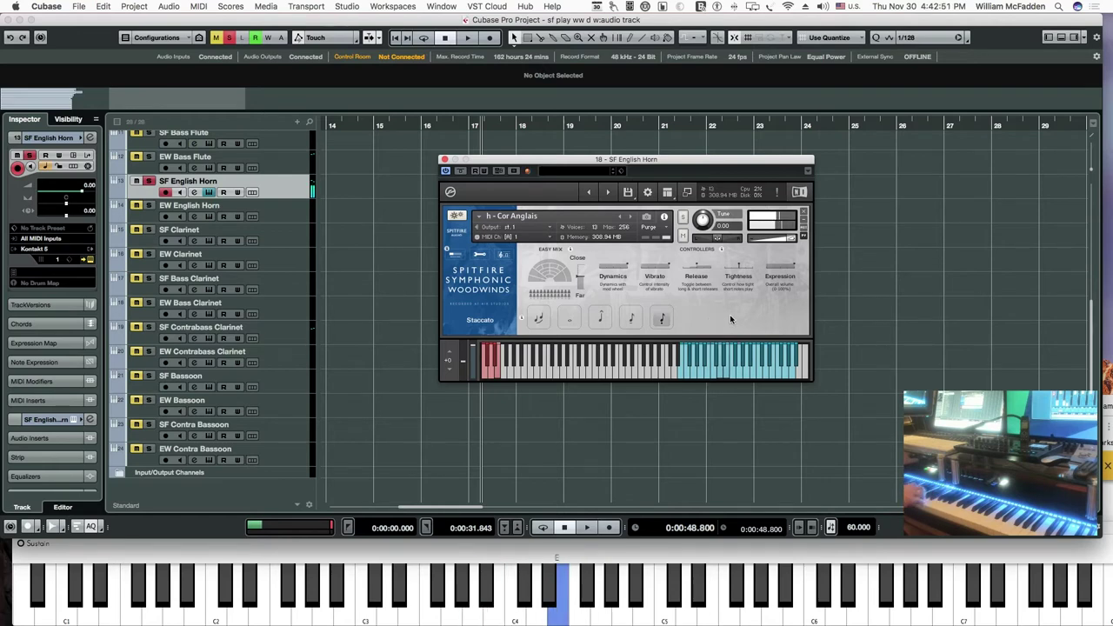
- Close the SF English Horn instrument, select and solo the EW English Horn track, and open its instrument
click(443, 160)
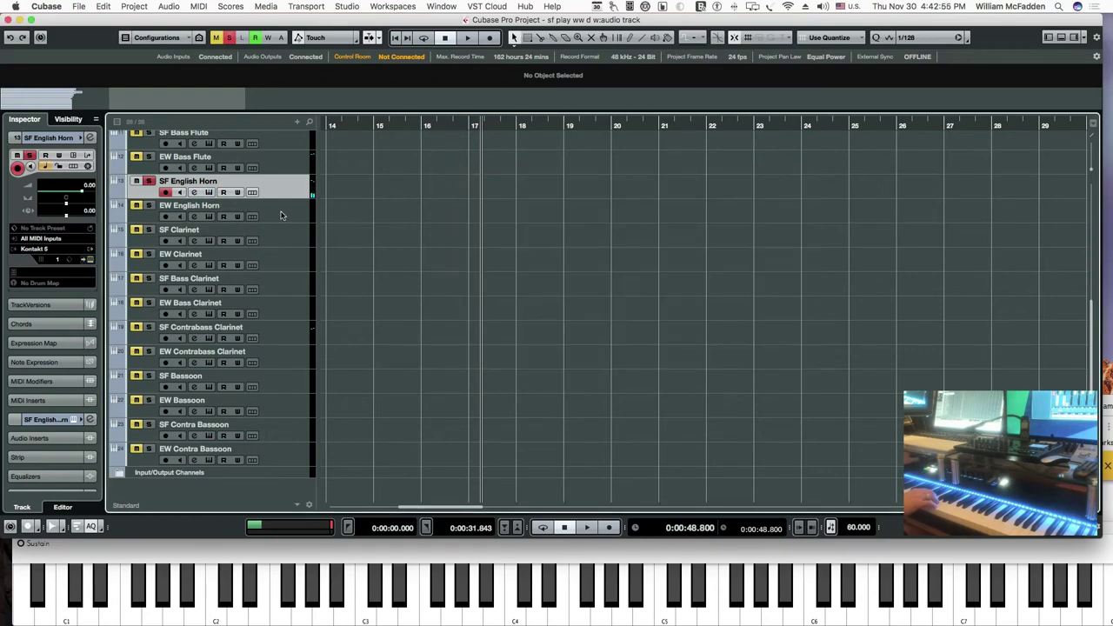
click(176, 222)
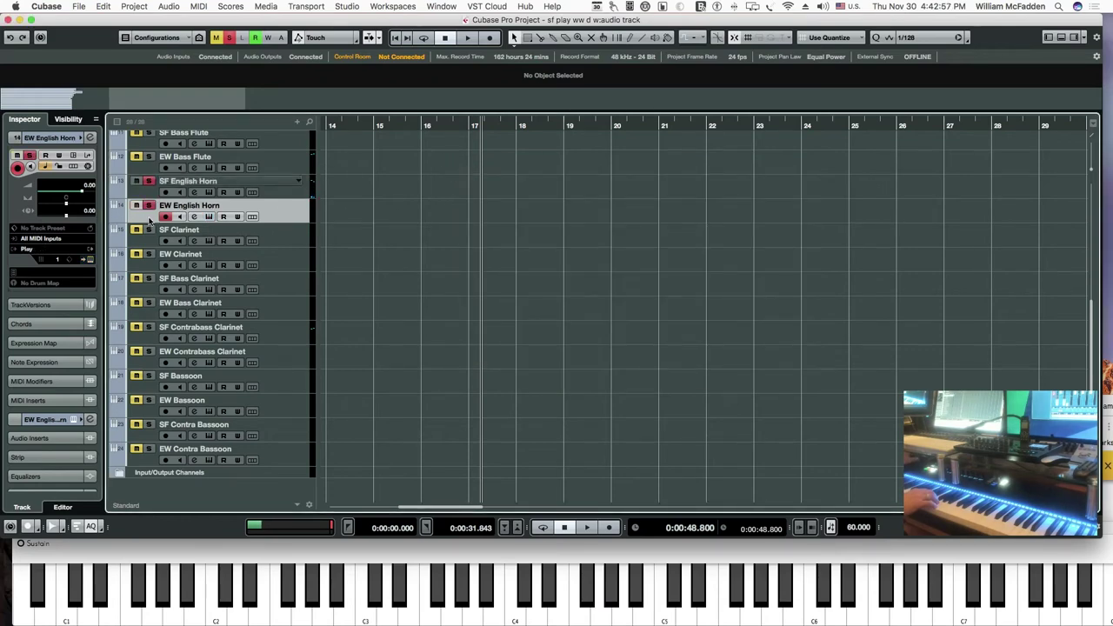
click(209, 217)
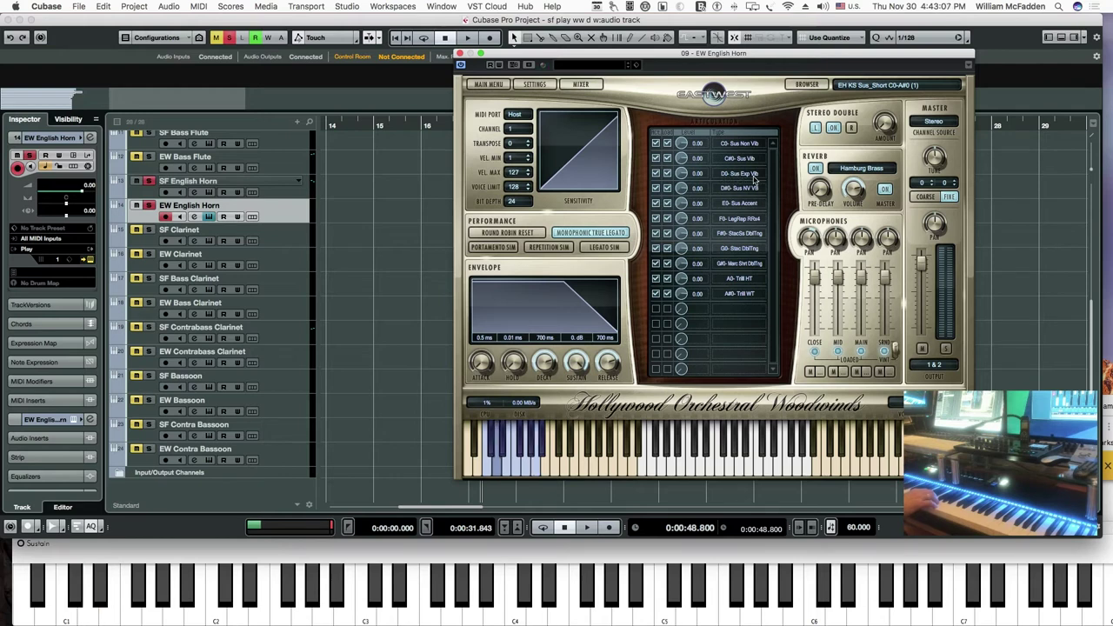
- Play the opening of the passage from the start on EW English Horn, stop playback, and unsolo SF English Horn
click(396, 40)
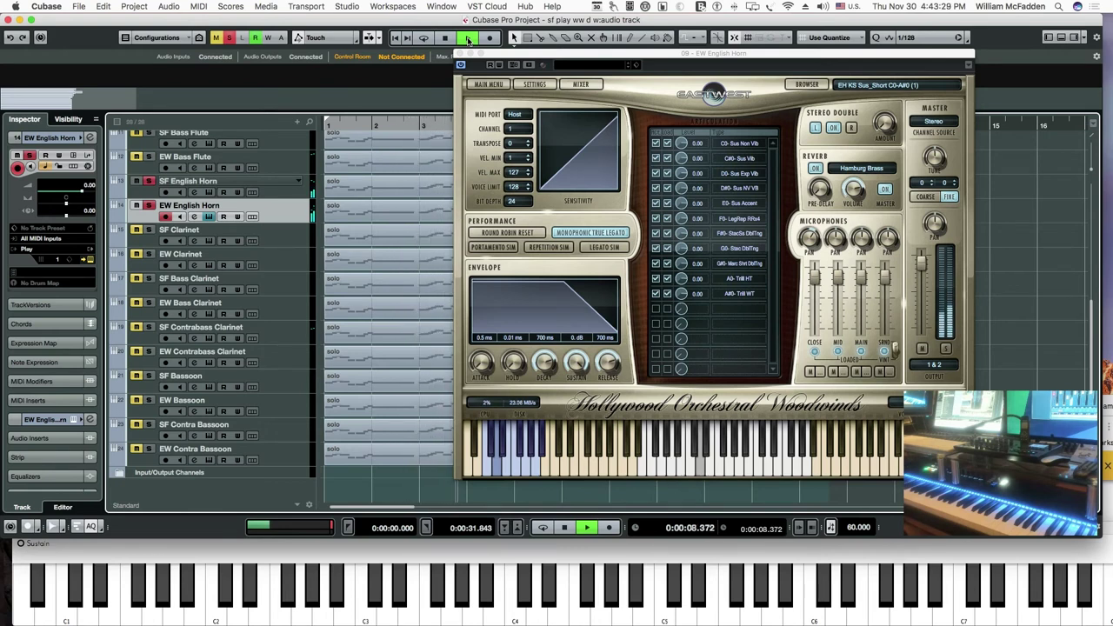
click(446, 39)
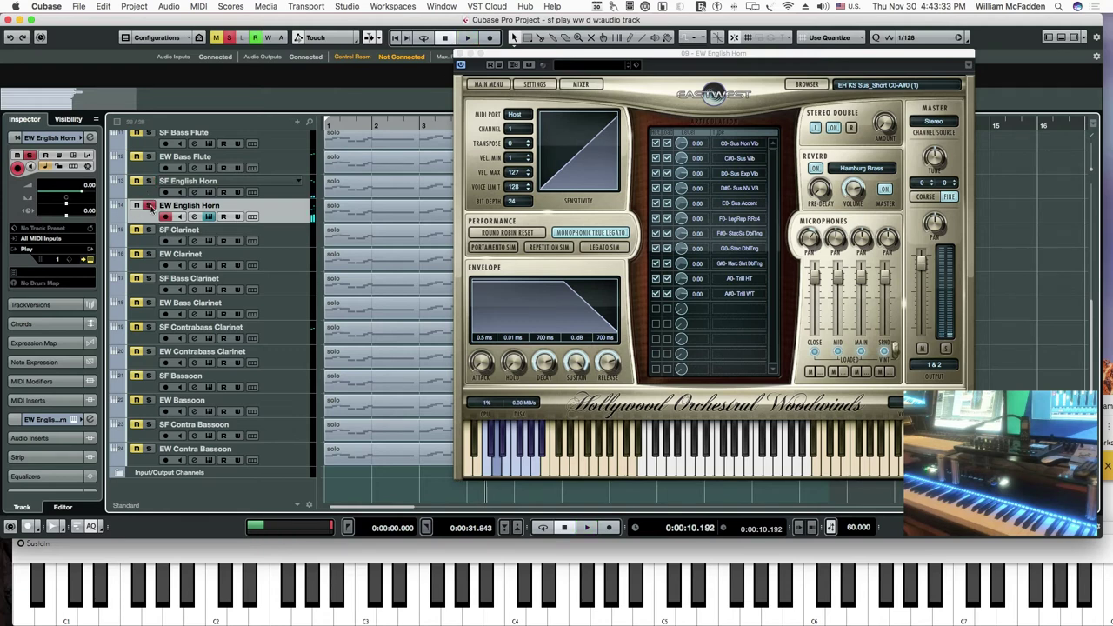
- Play the passage from the start on EW English Horn, stop the playback, and close its instrument
click(395, 38)
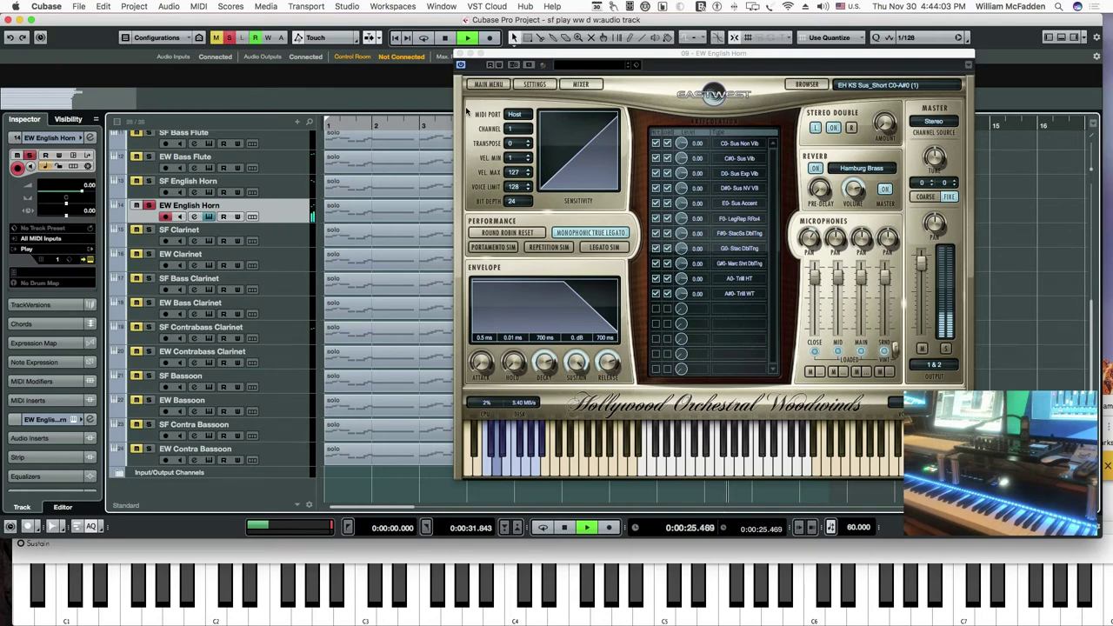
click(444, 38)
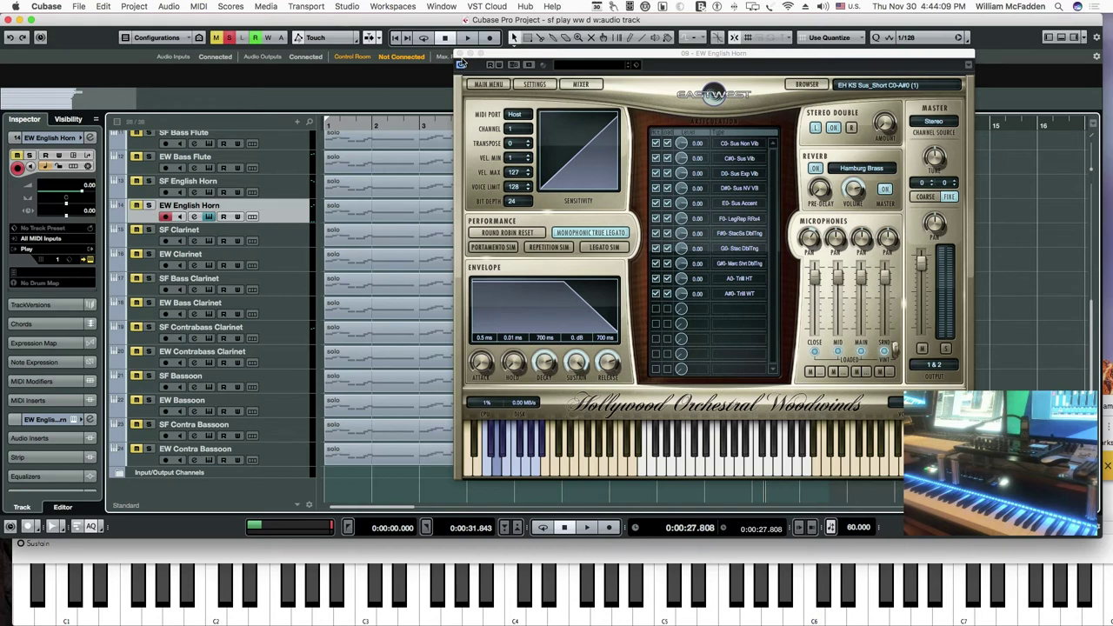
click(459, 54)
- Select the SF Clarinet track, open its instrument, and solo the track with the arrangement back at its beginning
click(283, 241)
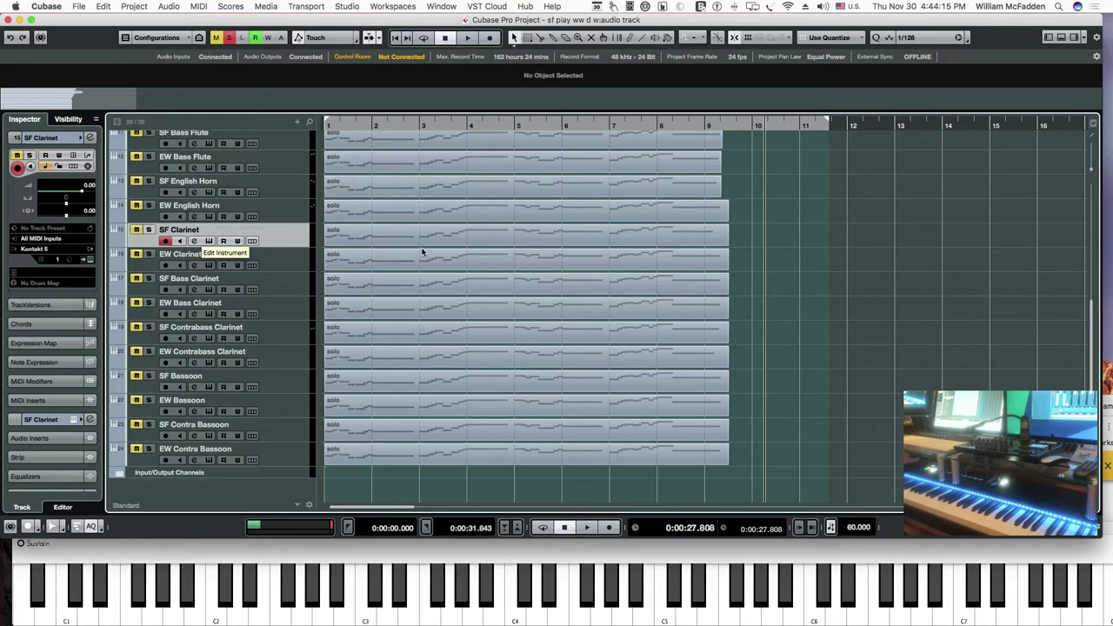
click(209, 241)
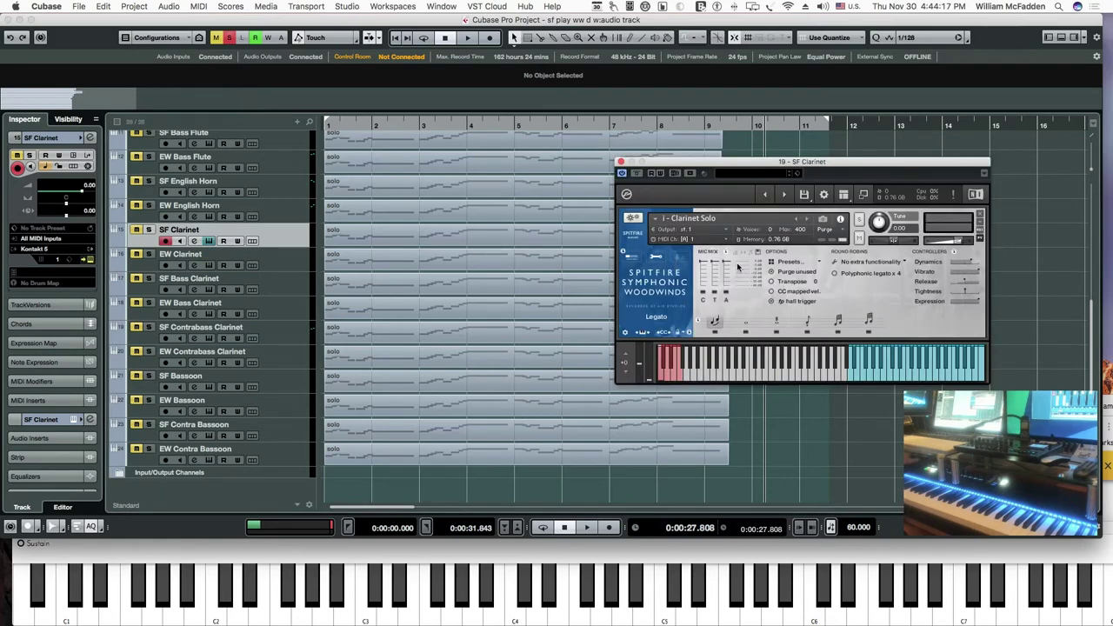
key(Home)
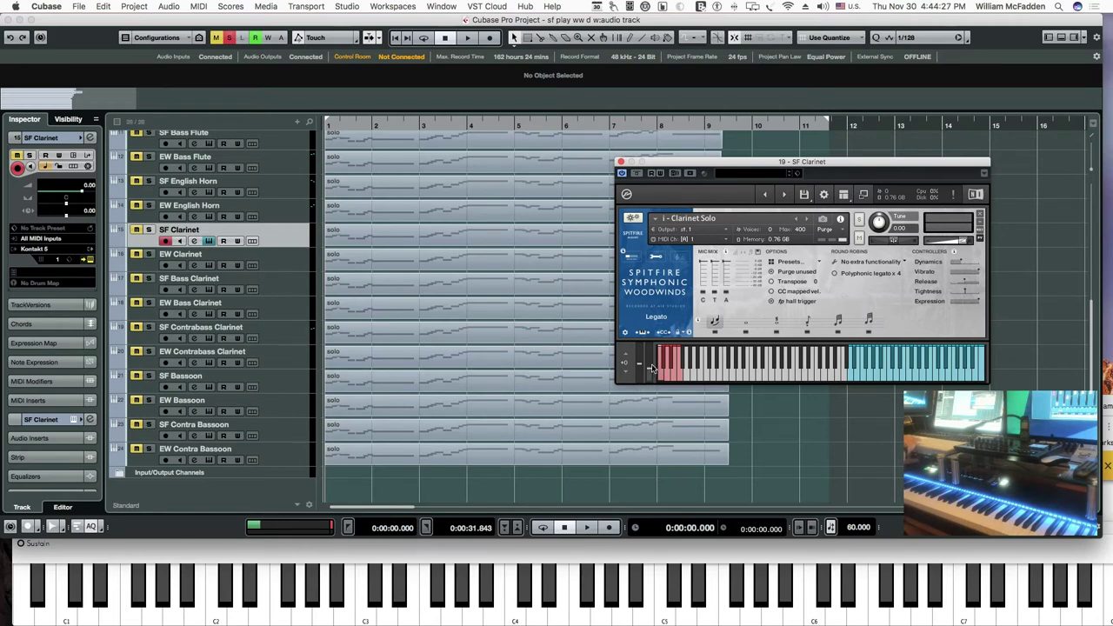
key(space)
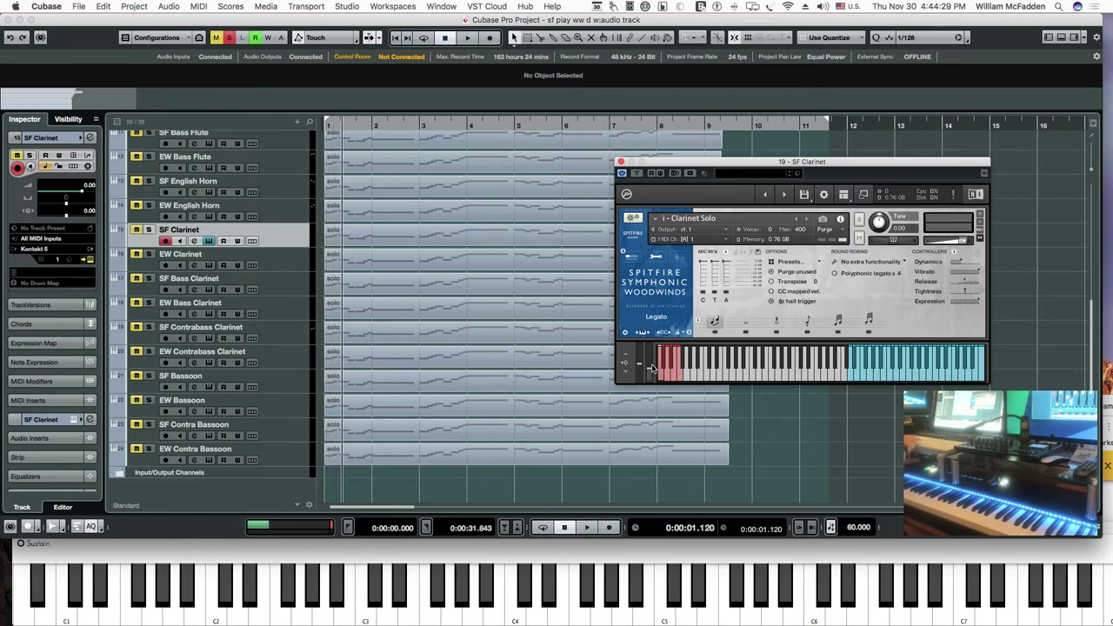
click(150, 229)
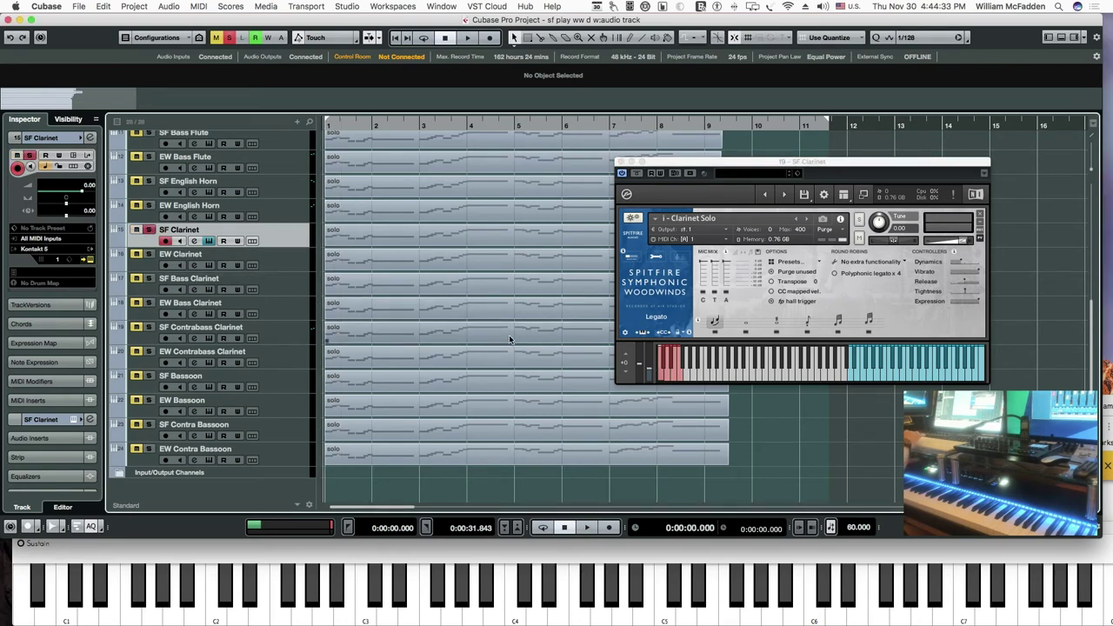
- Play the passage on SF Clarinet with Legato and audition Long, Long Flutter, Staccato, Trill (Minor 2nd) and Trill (Major 2nd)
key(space)
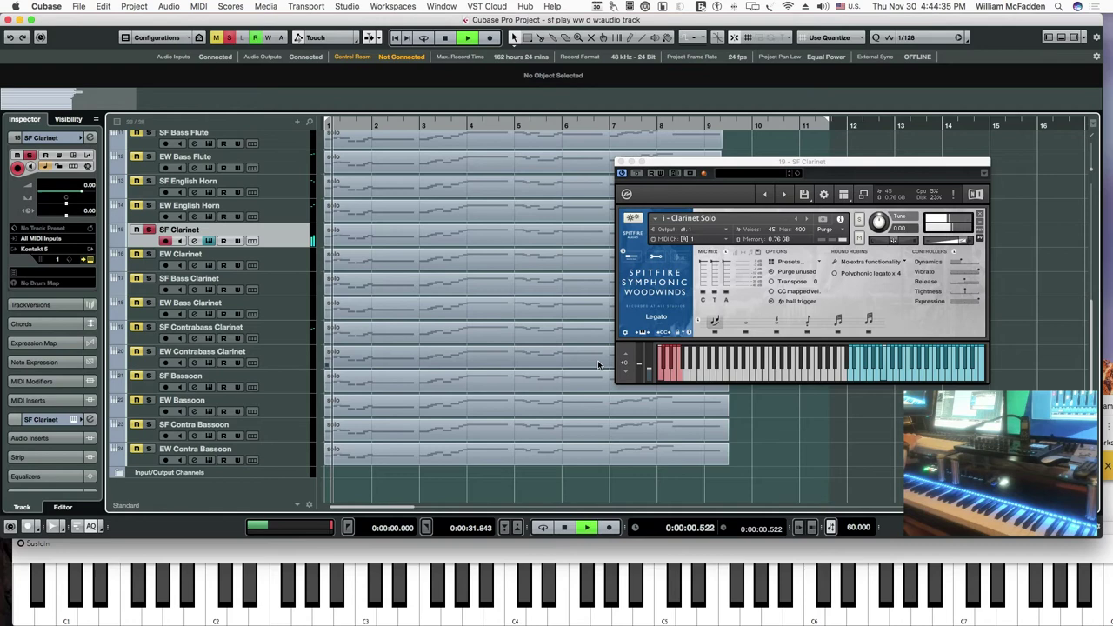
click(647, 365)
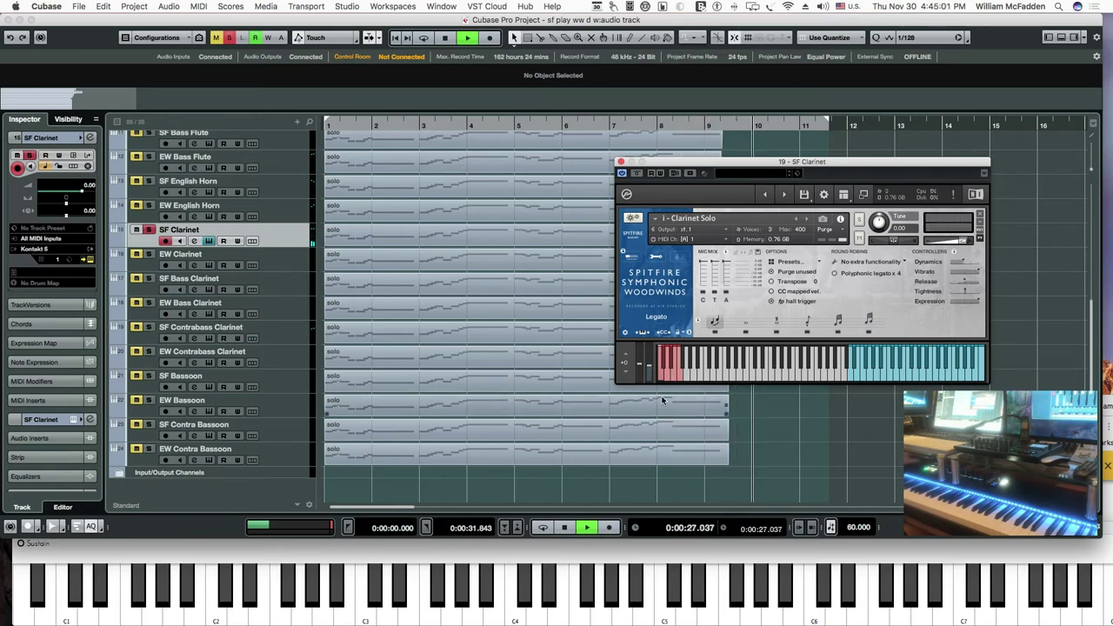
click(745, 324)
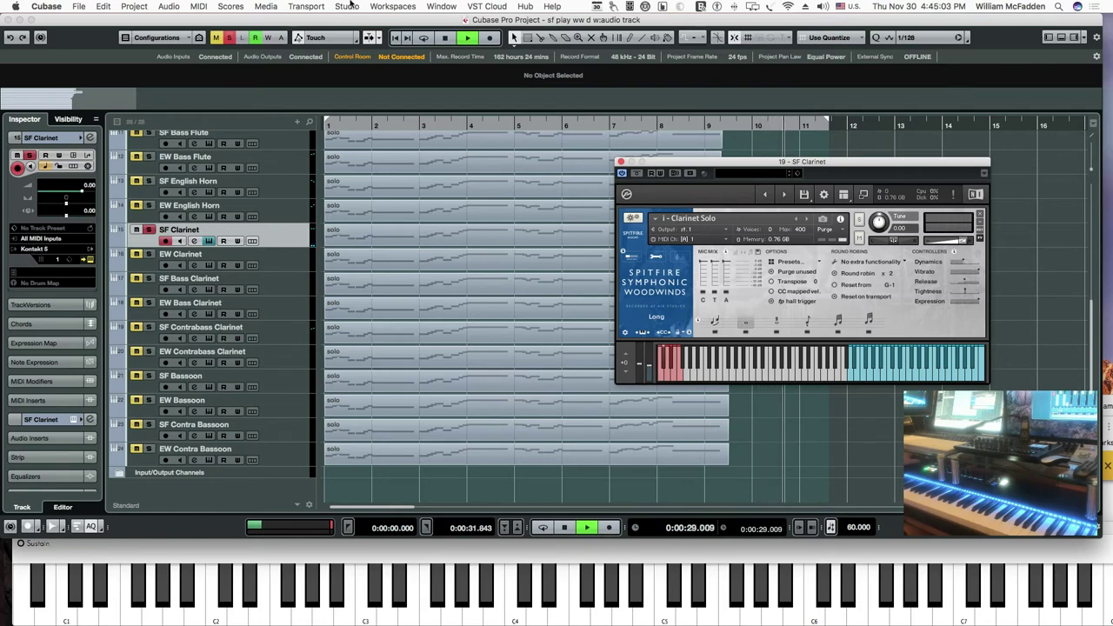
click(445, 38)
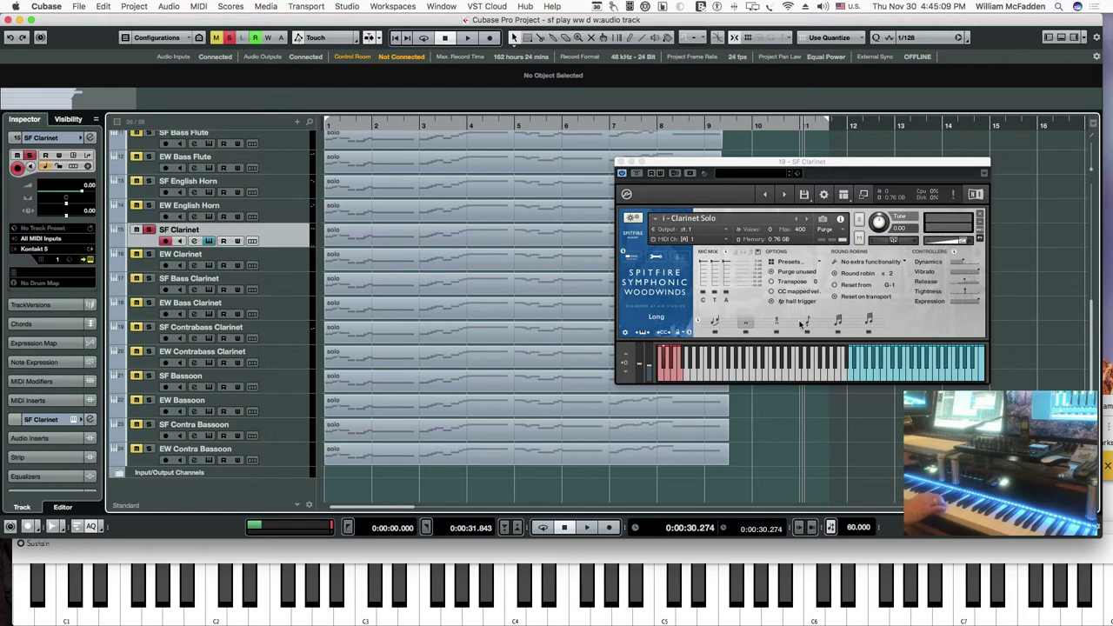
click(803, 320)
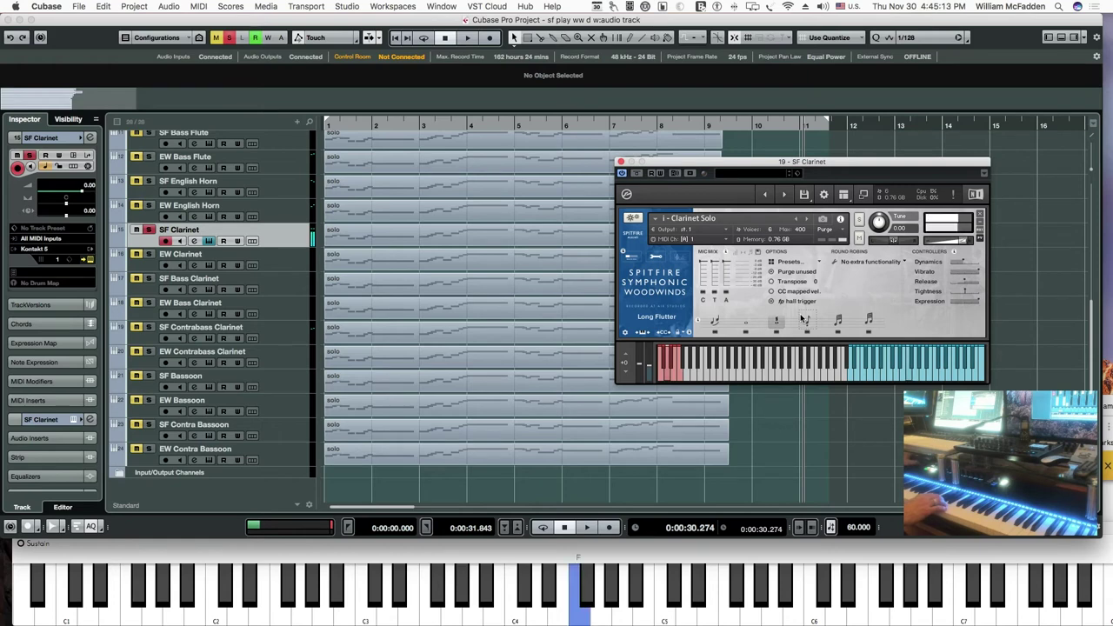
click(805, 324)
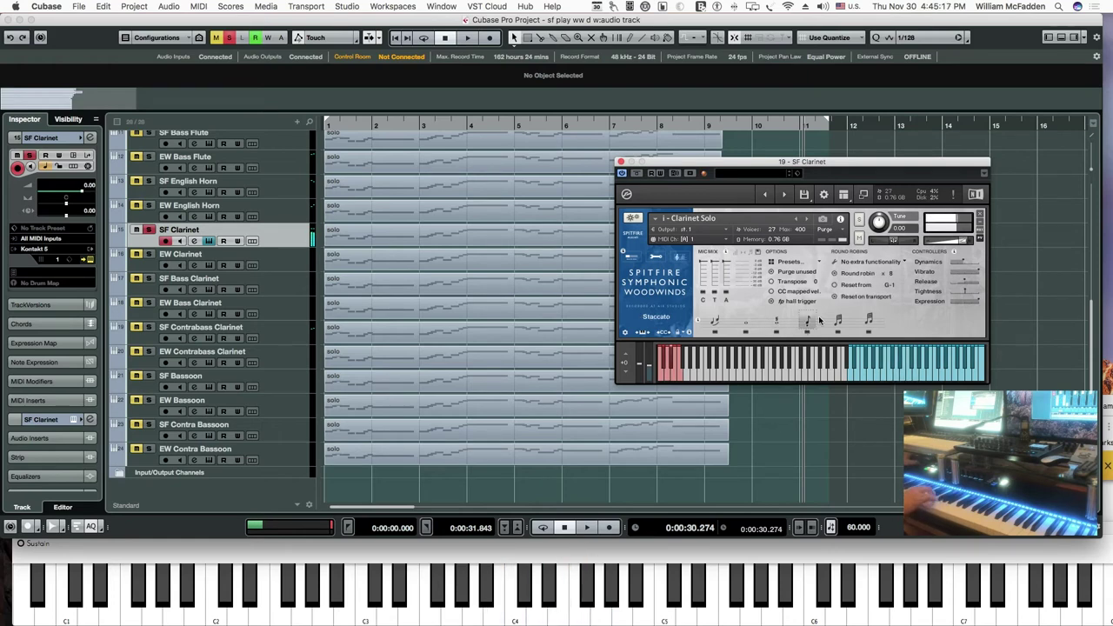
click(839, 324)
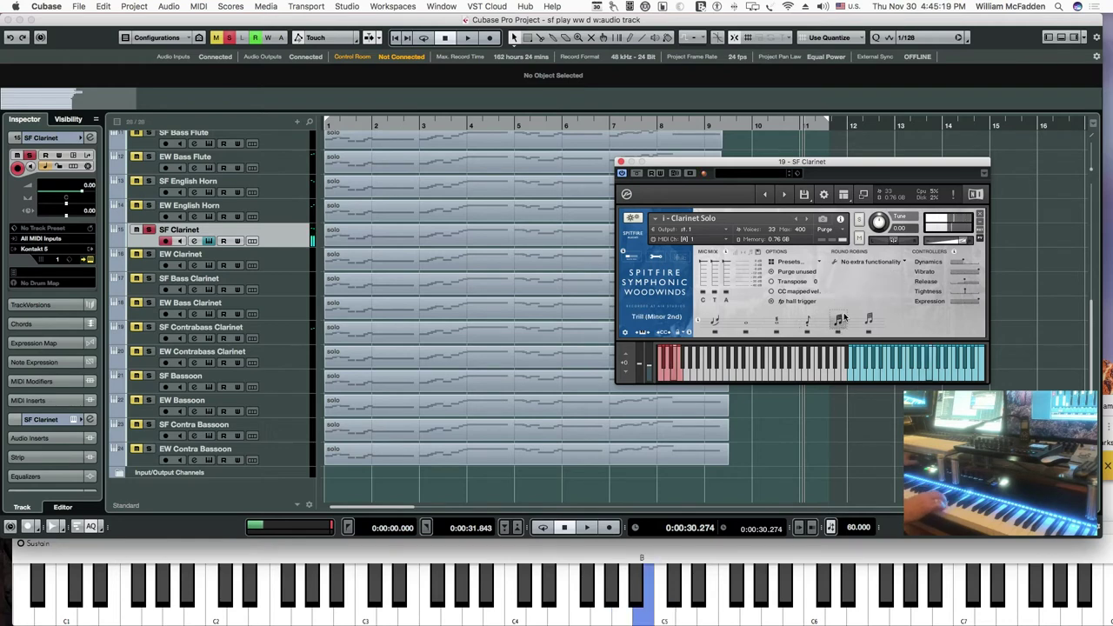
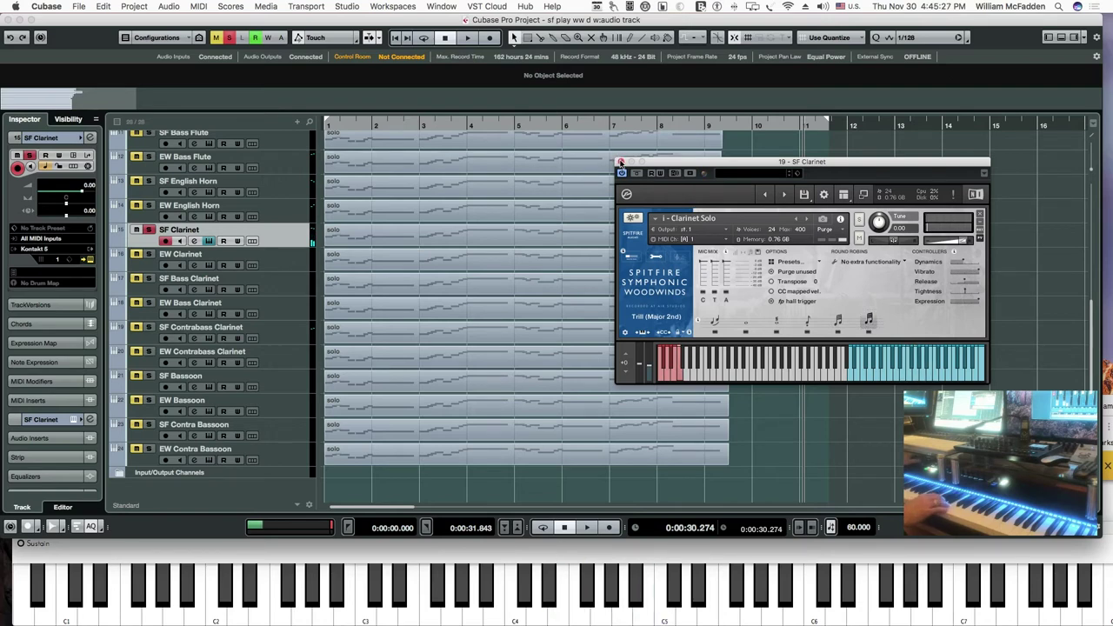
- Solo the EW Clarinet track in place of SF Clarinet, with its instrument open, and raise the instrument's master volume slightly
click(269, 261)
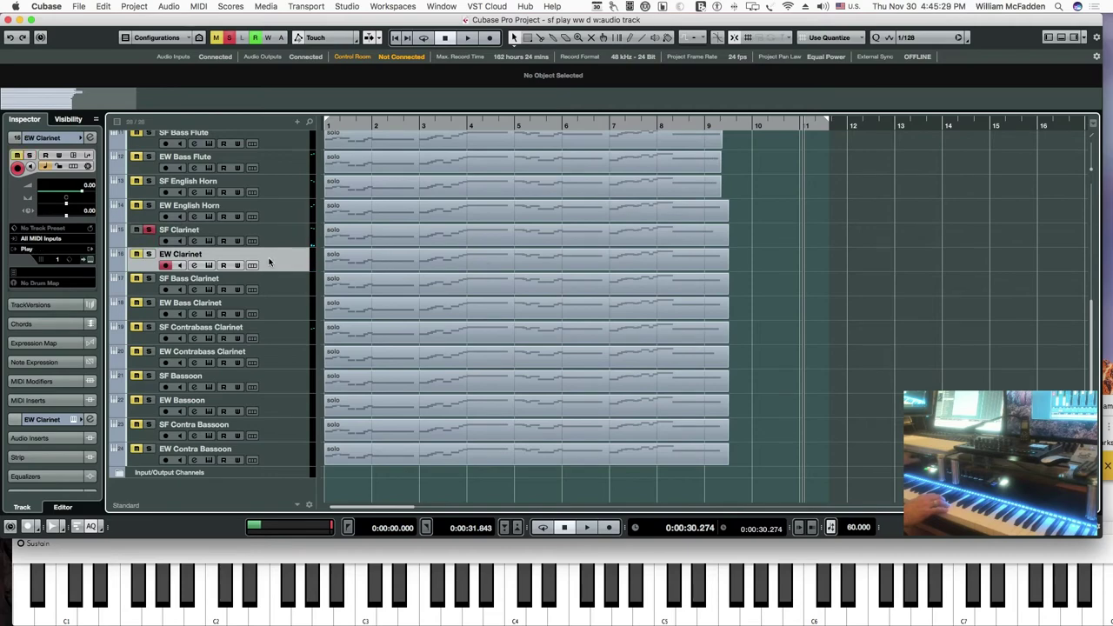
click(149, 255)
click(209, 265)
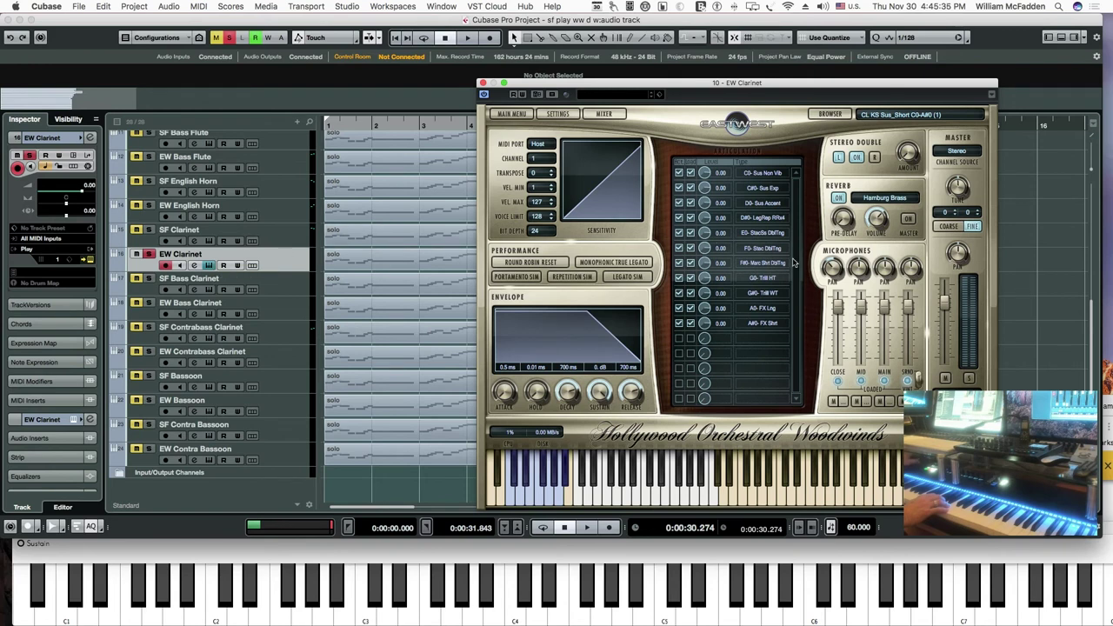
drag(948, 306, 948, 296)
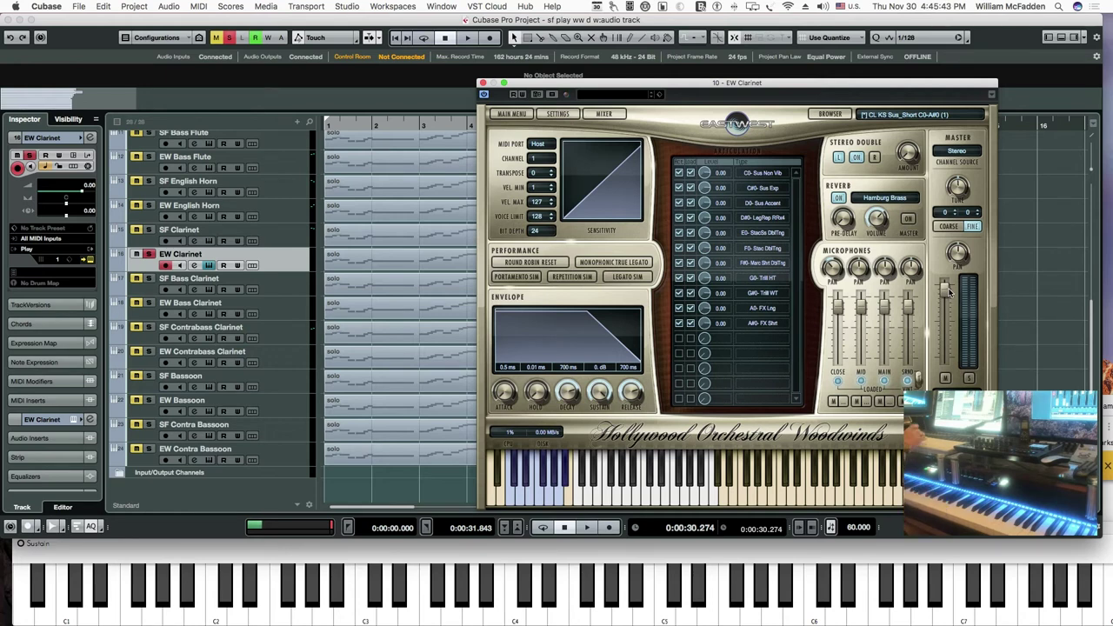
- Play the passage through from the beginning on EW Clarinet, restarting it once after a brief start, and stop the playback
key(Home)
key(space)
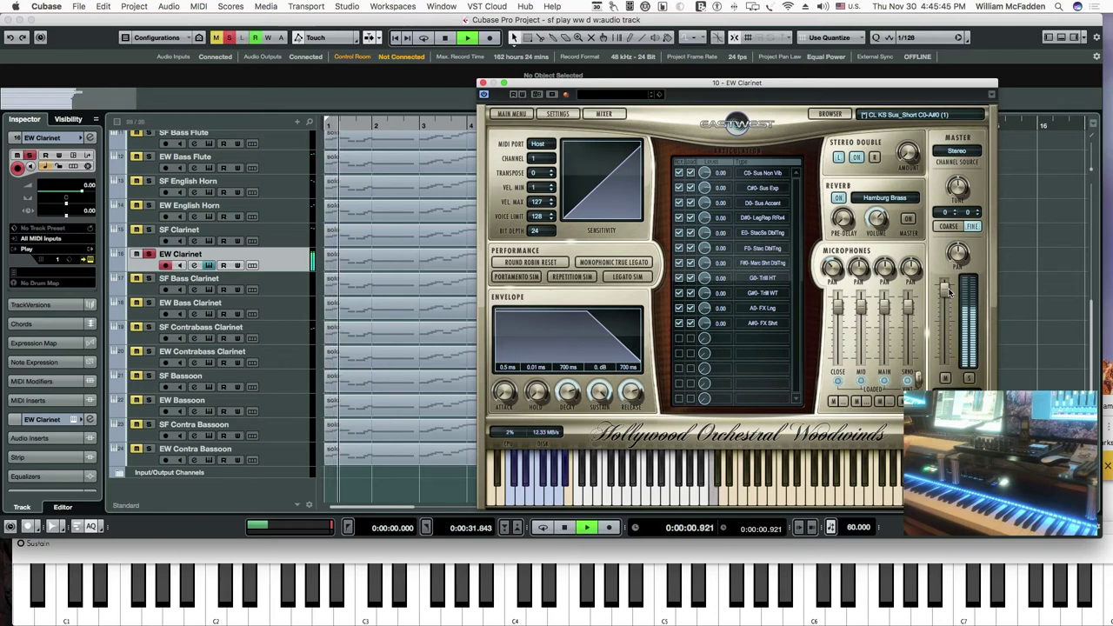
key(space)
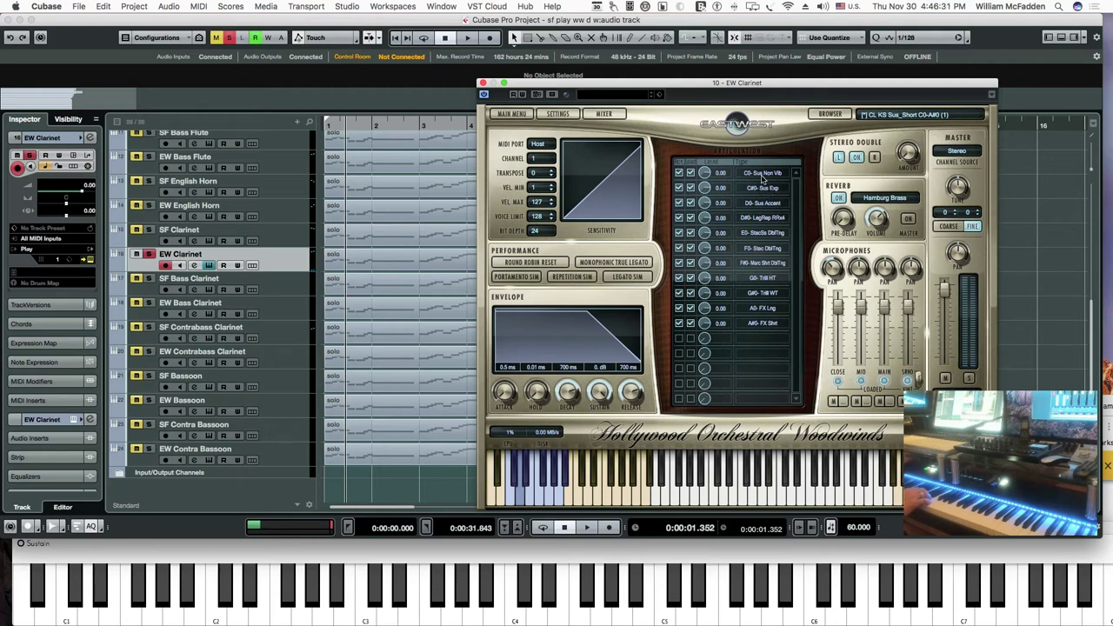
key(space)
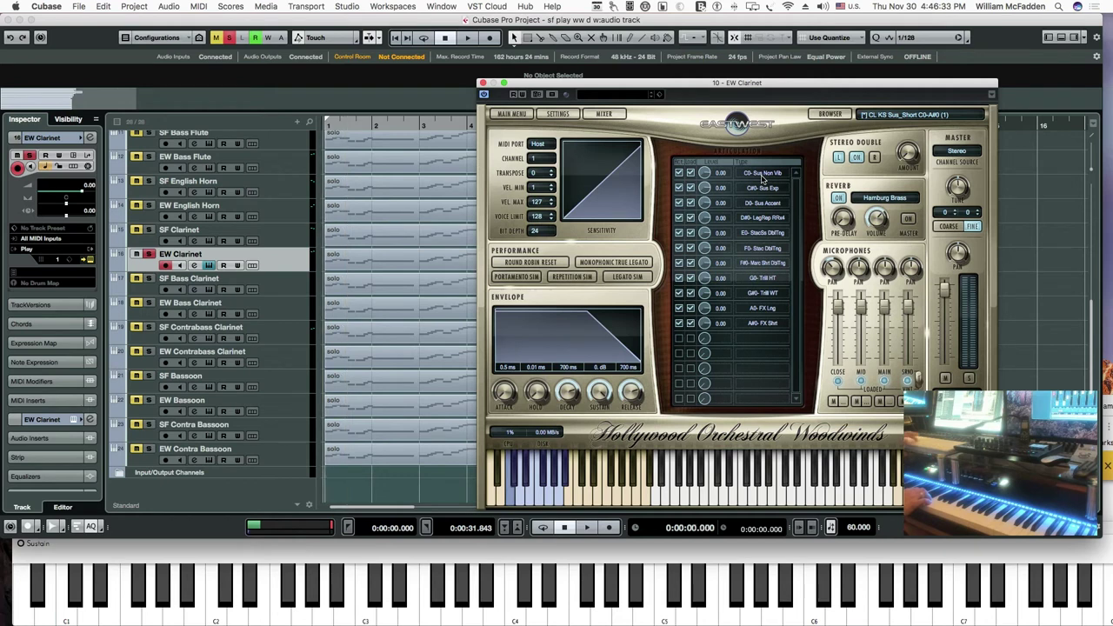
key(space)
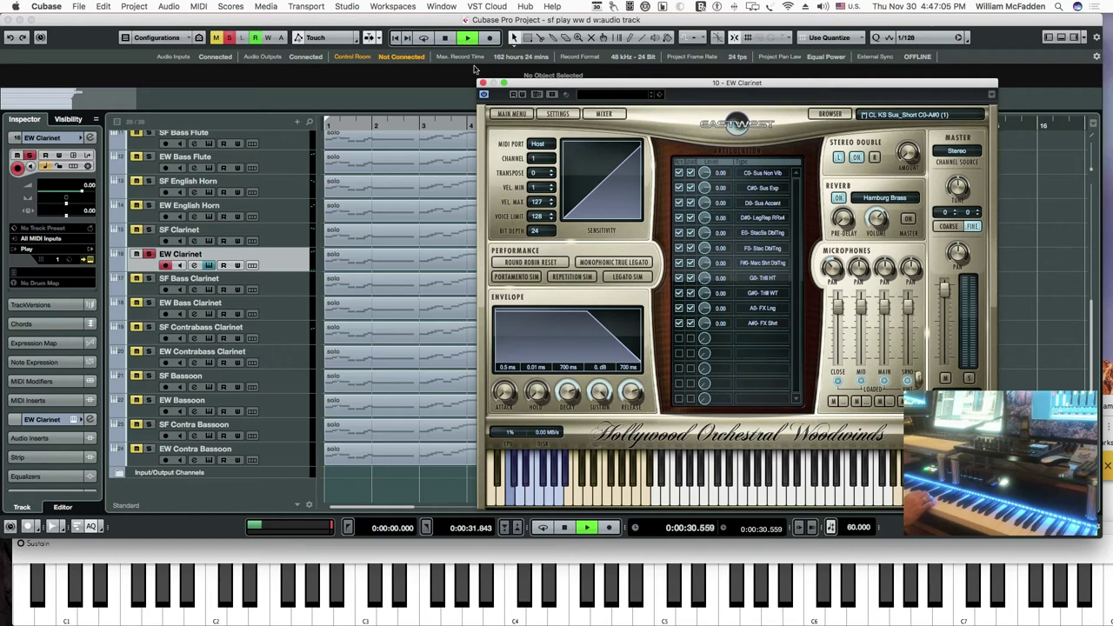
click(444, 38)
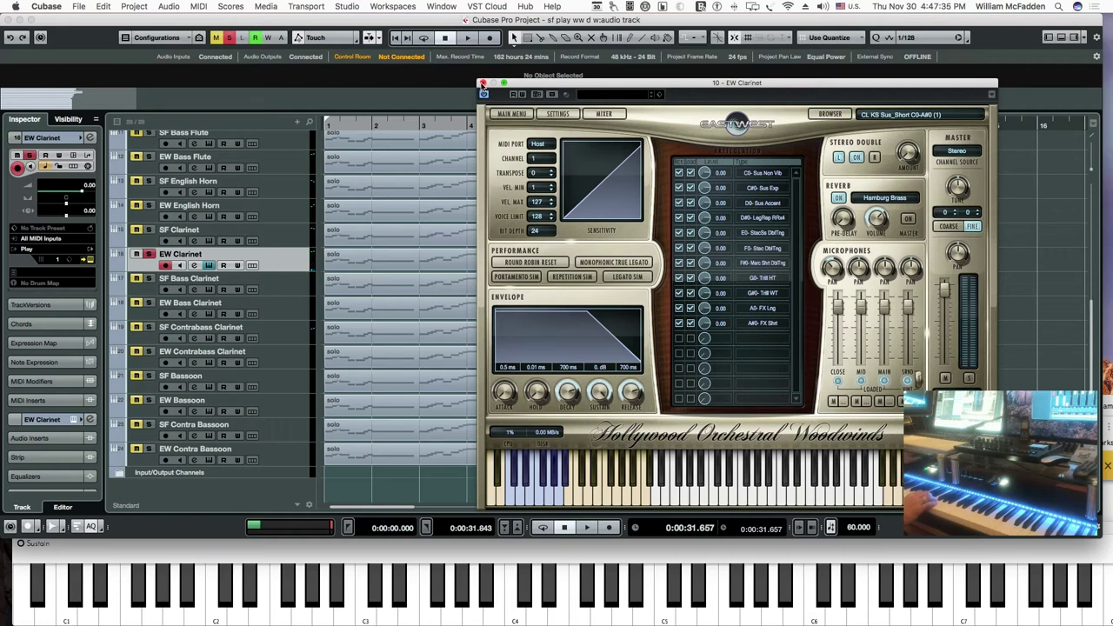
- Close the EW Clarinet instrument, move the solo to the SF Bass Clarinet track, and open that track's instrument
click(482, 84)
click(288, 294)
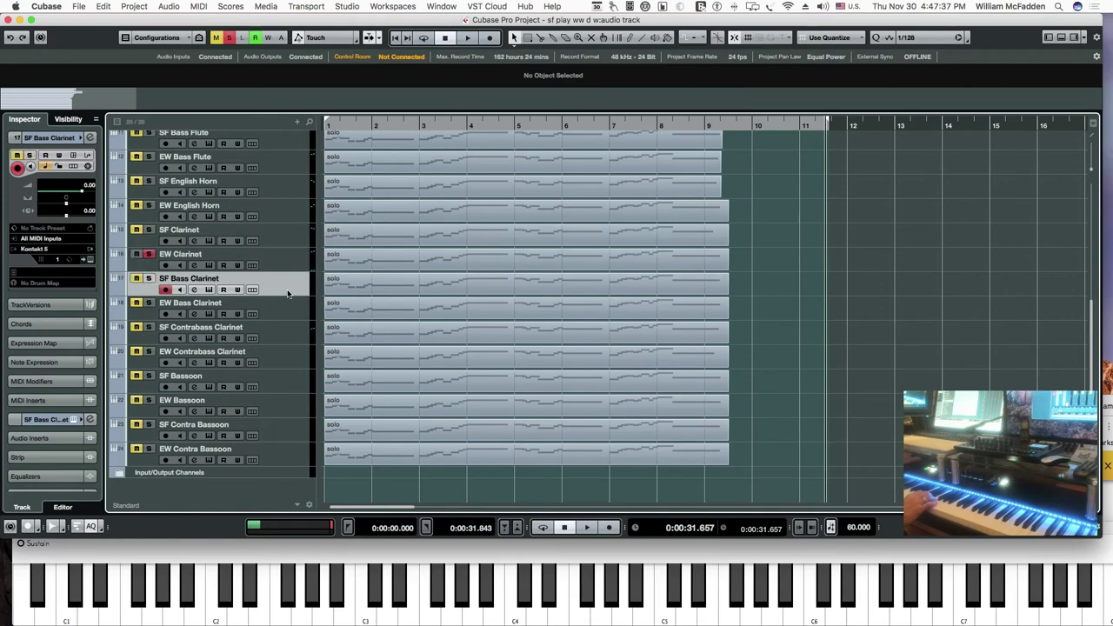
click(146, 255)
click(149, 280)
key(e)
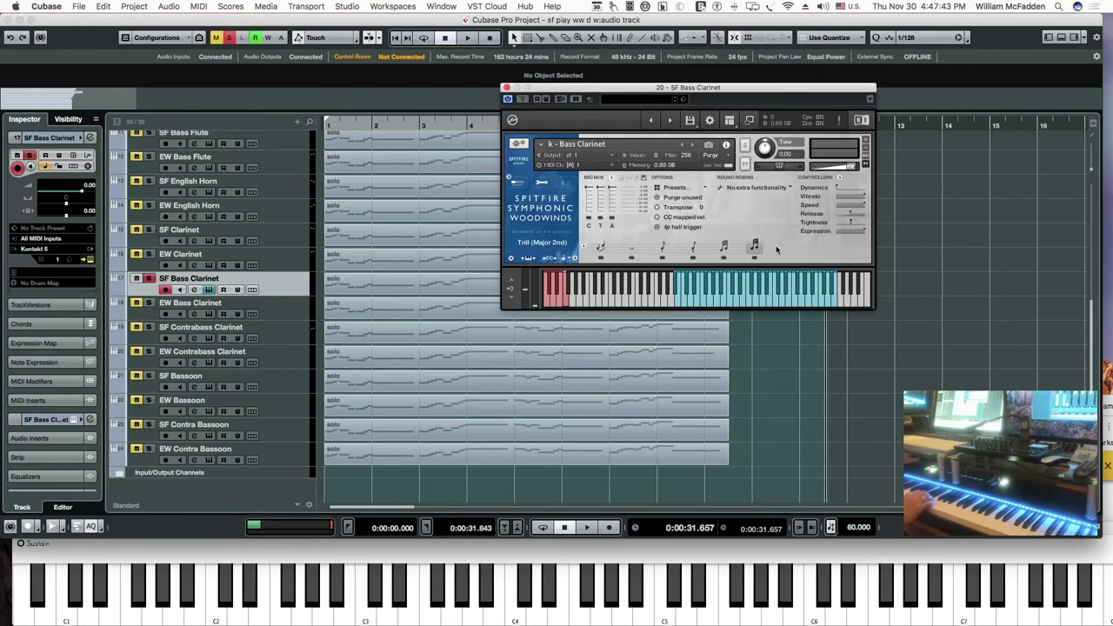
click(395, 38)
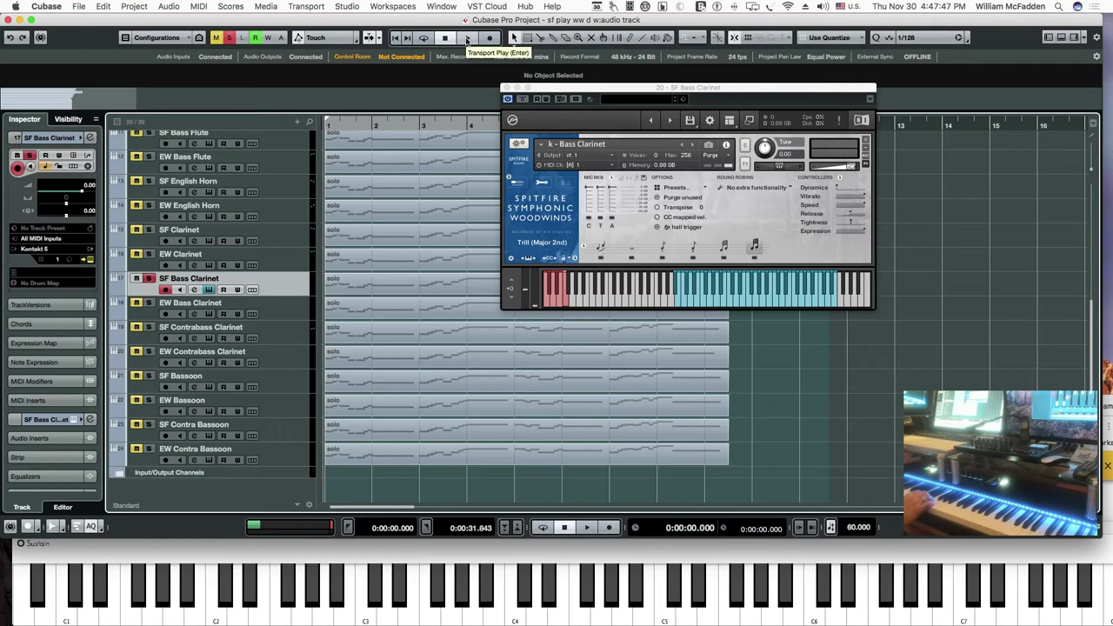
click(467, 38)
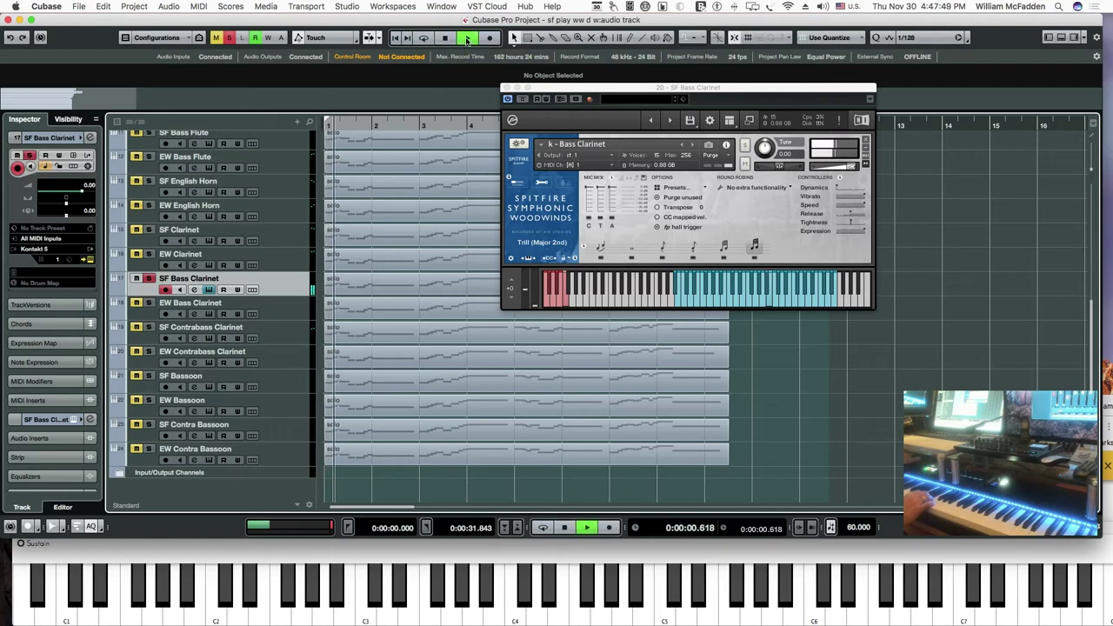
key(space)
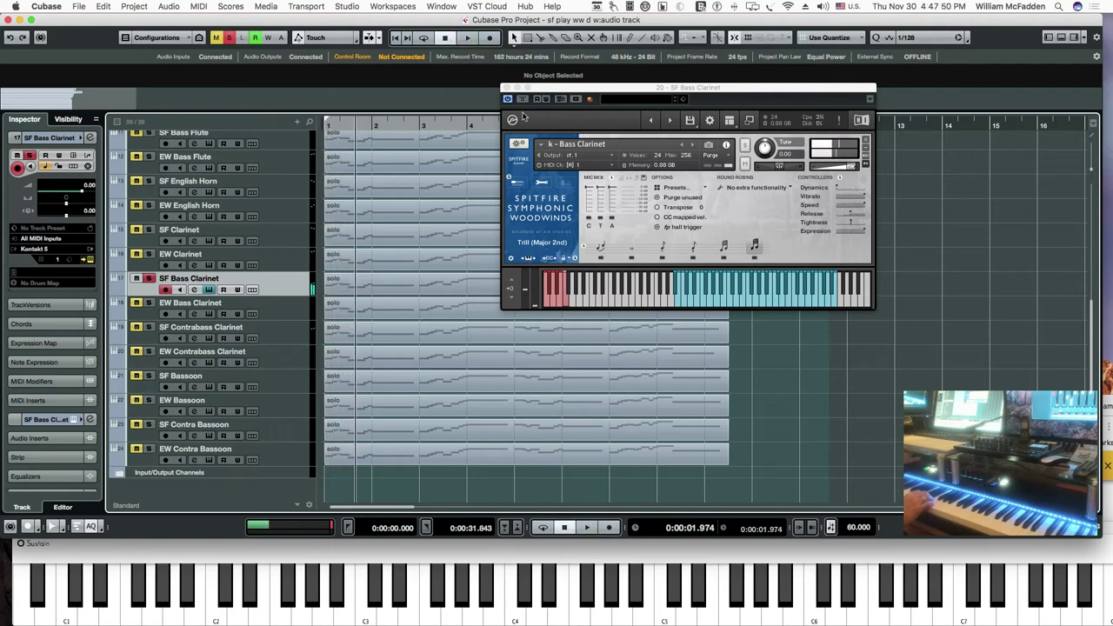
- Switch SF Bass Clarinet to the Legato articulation, play the passage through from the beginning, and stop the playback
click(603, 248)
click(603, 247)
click(396, 39)
click(467, 38)
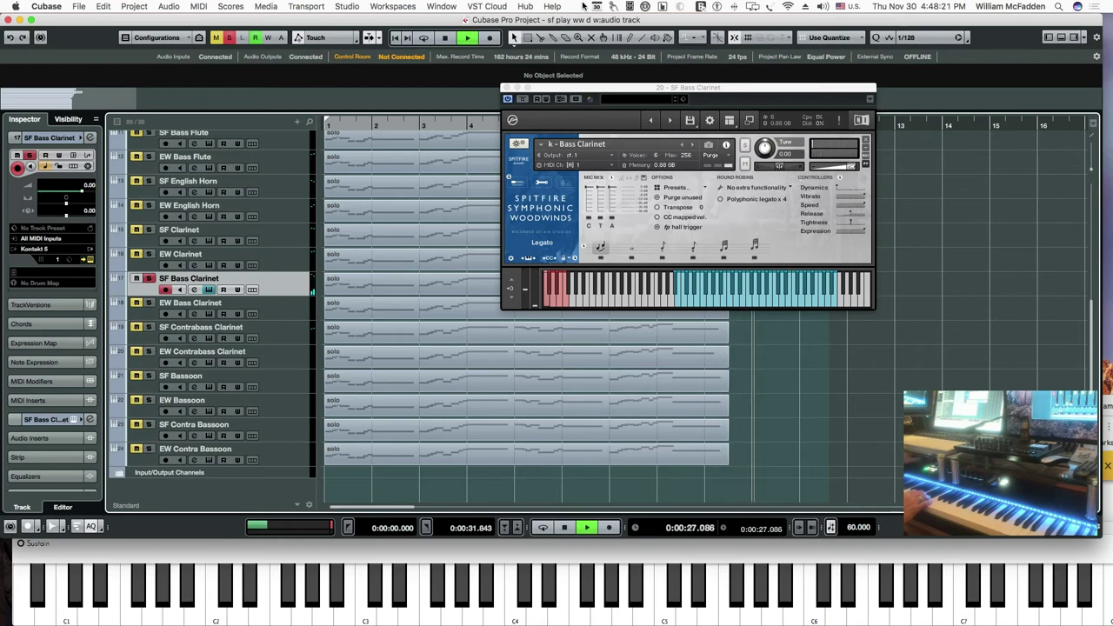
click(445, 37)
- Audition the SF Bass Clarinet articulations Long, Tenuto, Staccato, Trill (Minor 2nd) and Trill (Major 2nd), and close its instrument
click(632, 249)
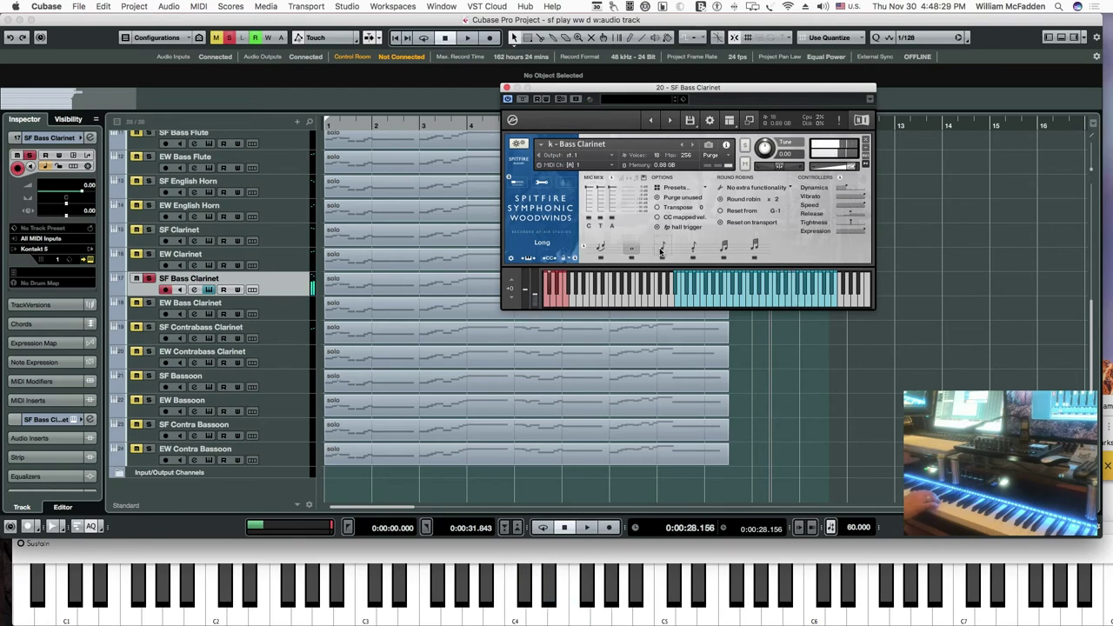
click(661, 249)
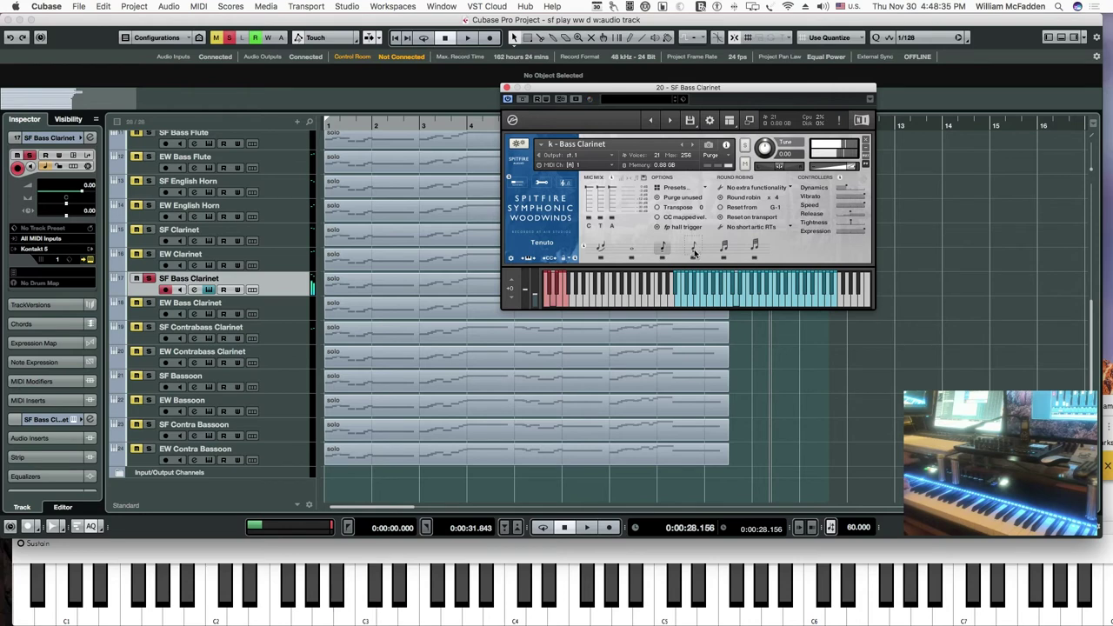
click(693, 249)
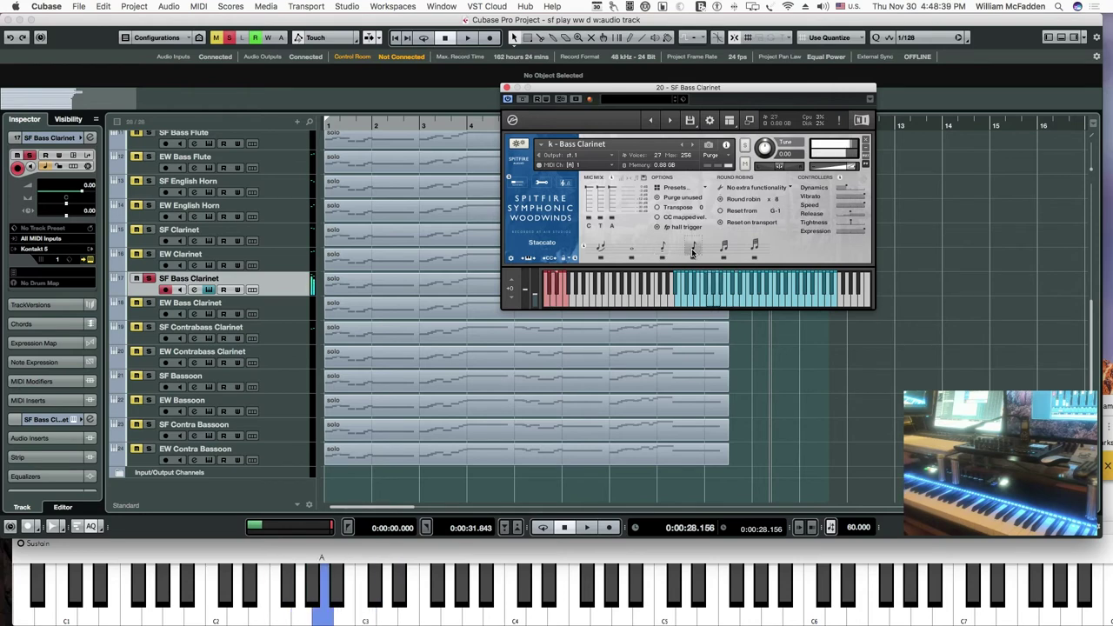
click(724, 248)
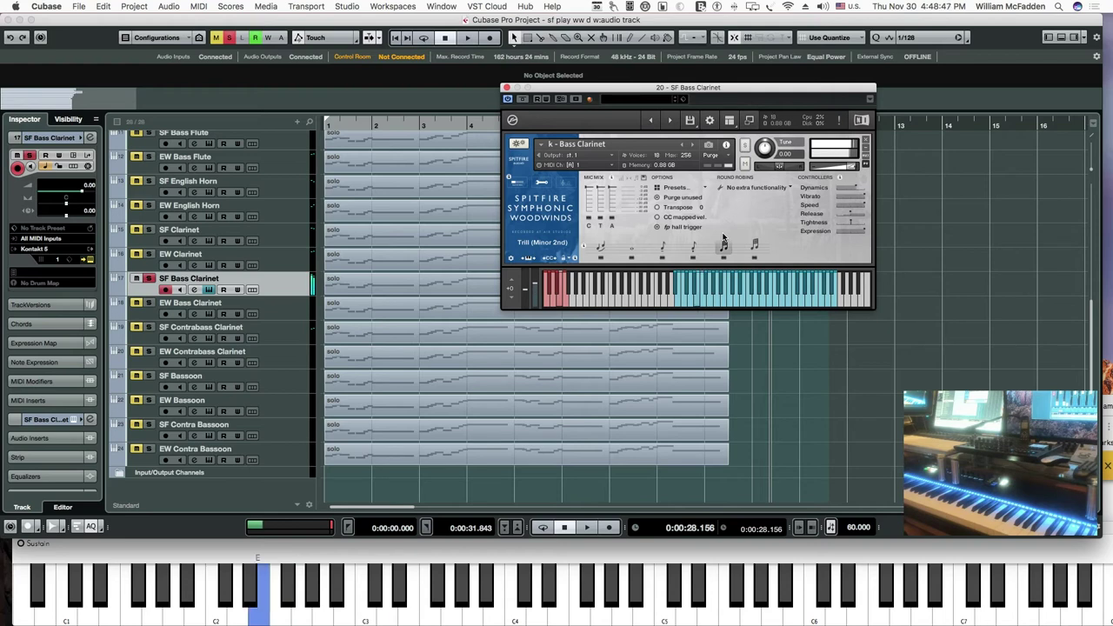
click(754, 250)
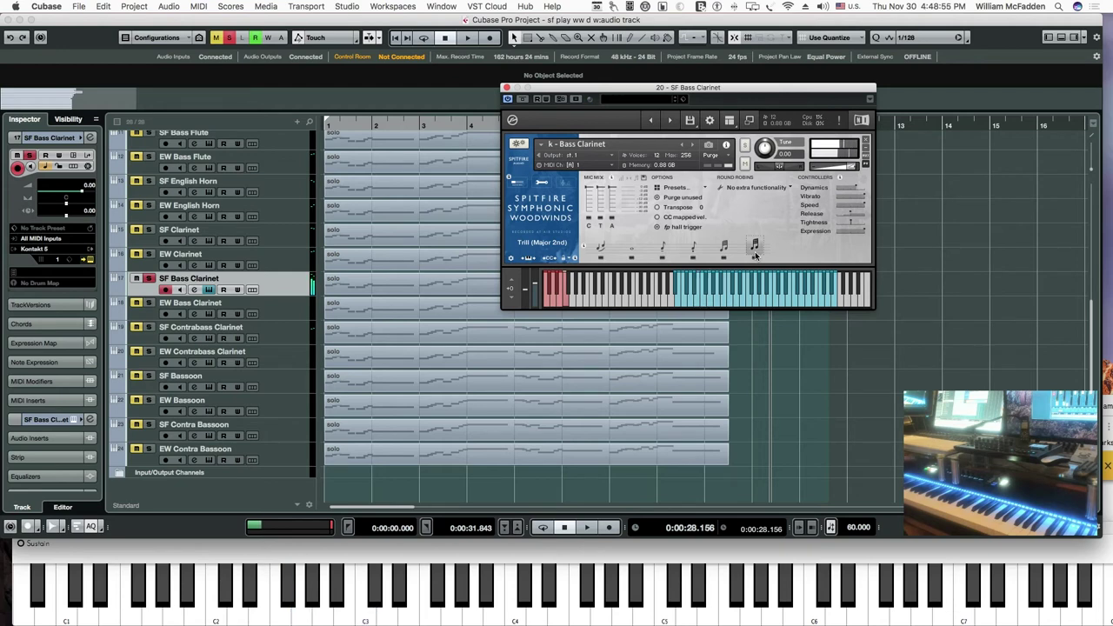
click(506, 88)
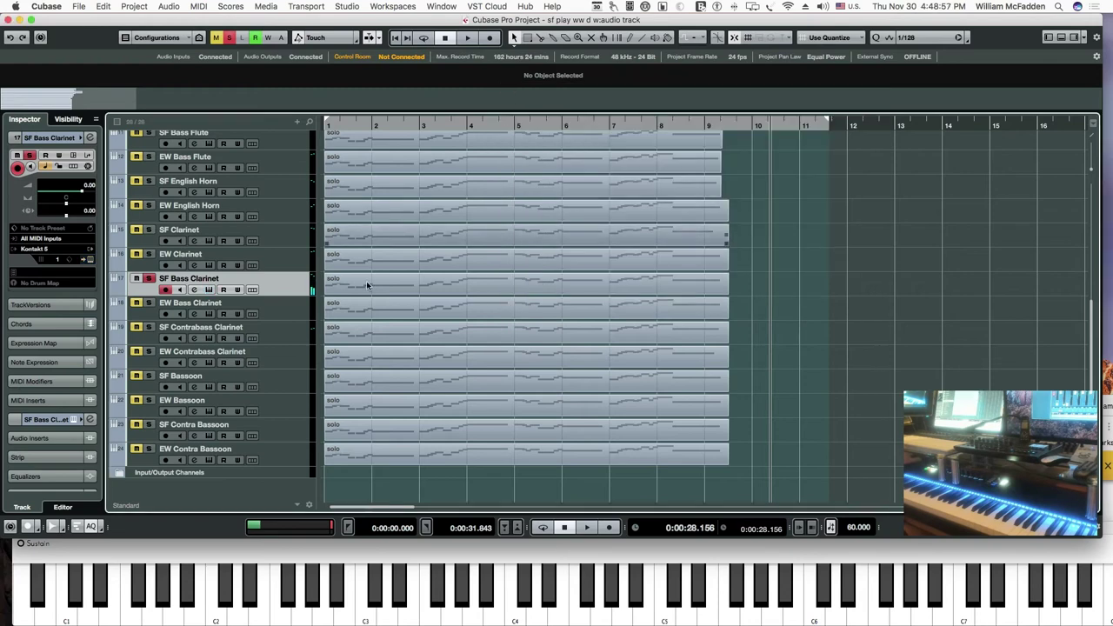
- Move the solo from the SF Bass Clarinet track to EW Bass Clarinet and open that track's instrument
click(148, 279)
click(149, 302)
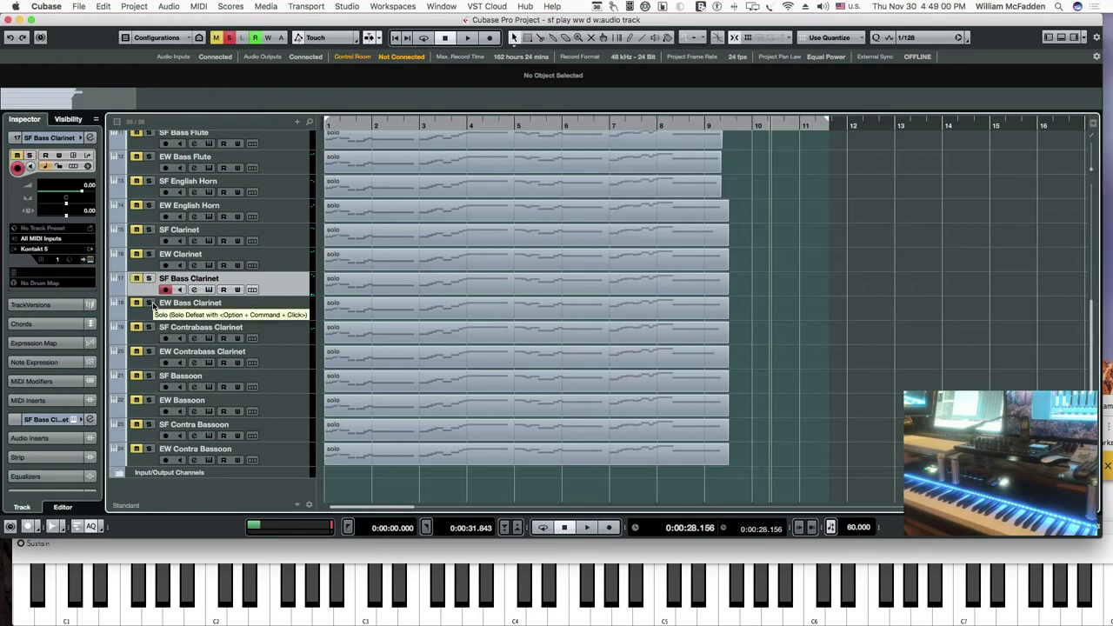
click(209, 315)
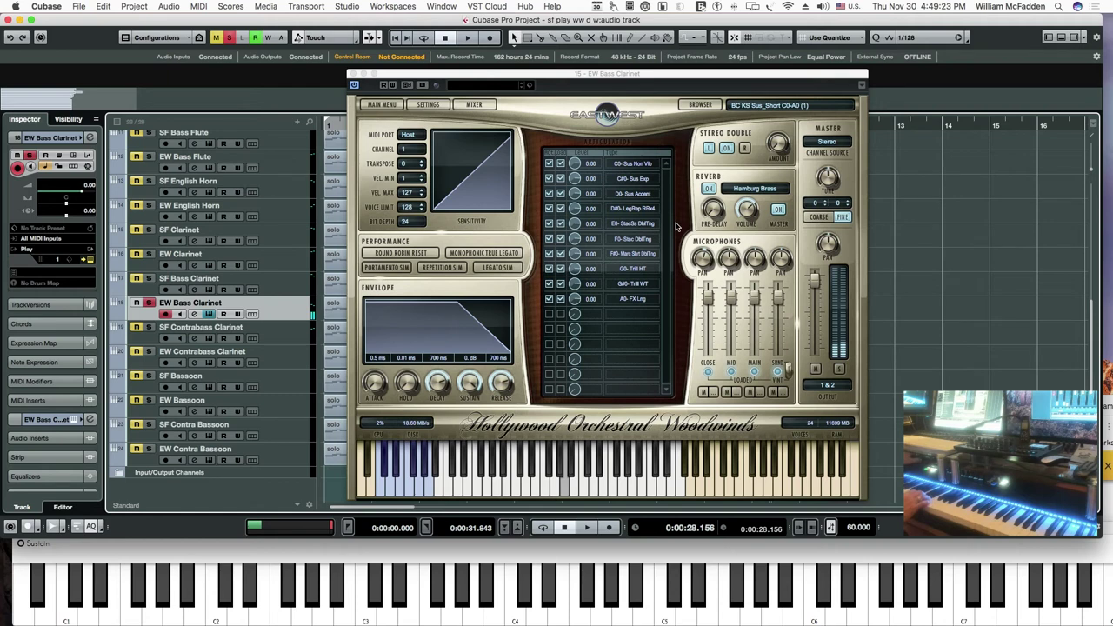
- Play the passage through from the beginning on EW Bass Clarinet, close its instrument, and stop the playback with the position back at the start
click(397, 39)
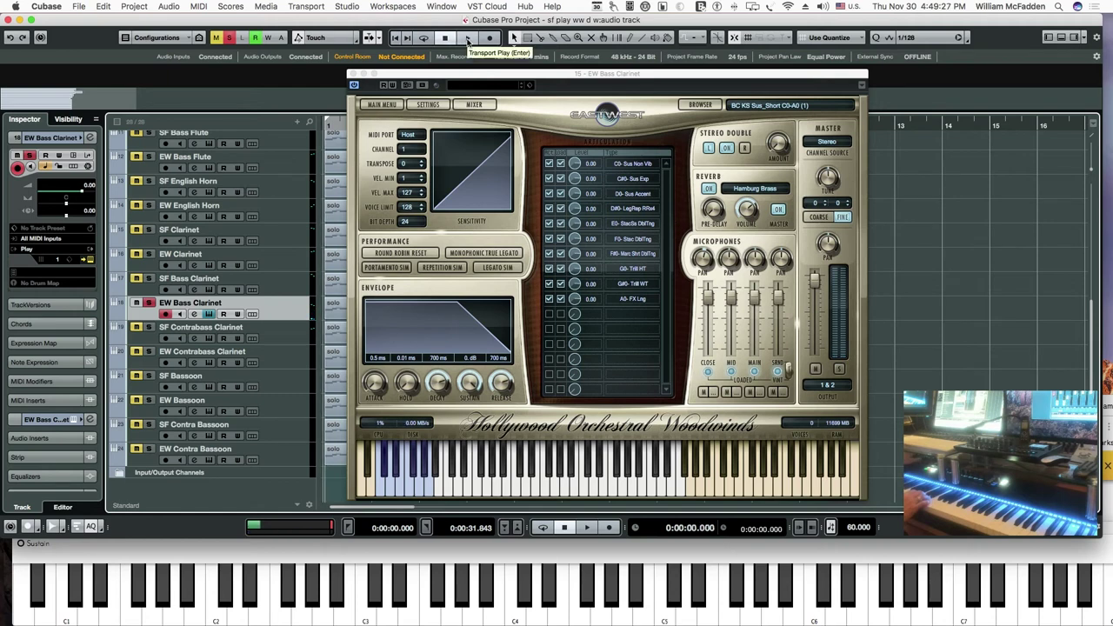
click(468, 38)
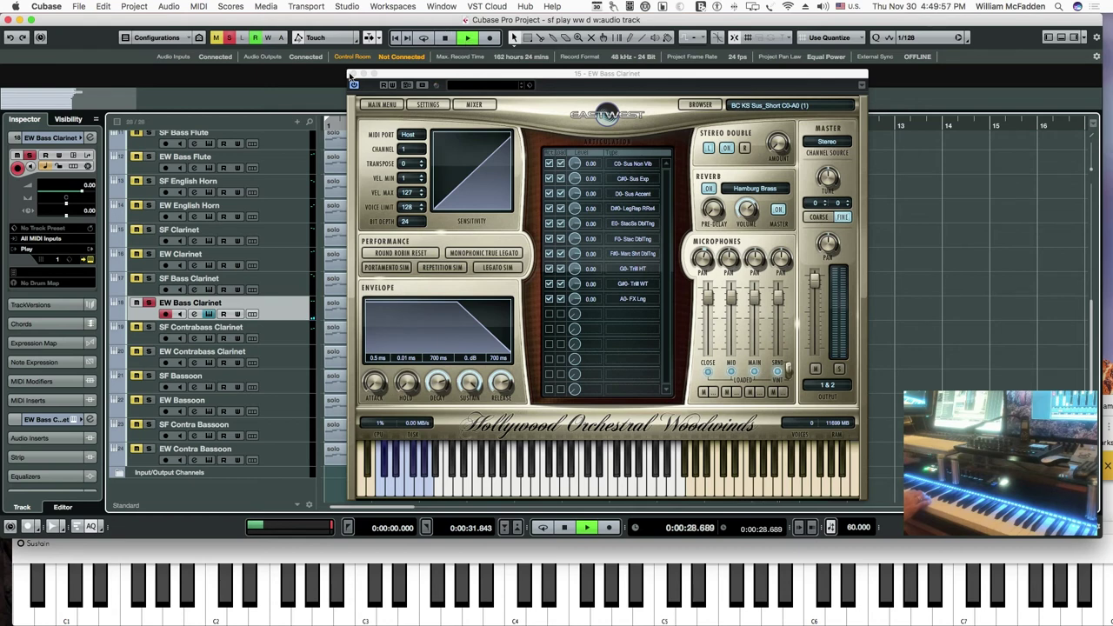
click(352, 74)
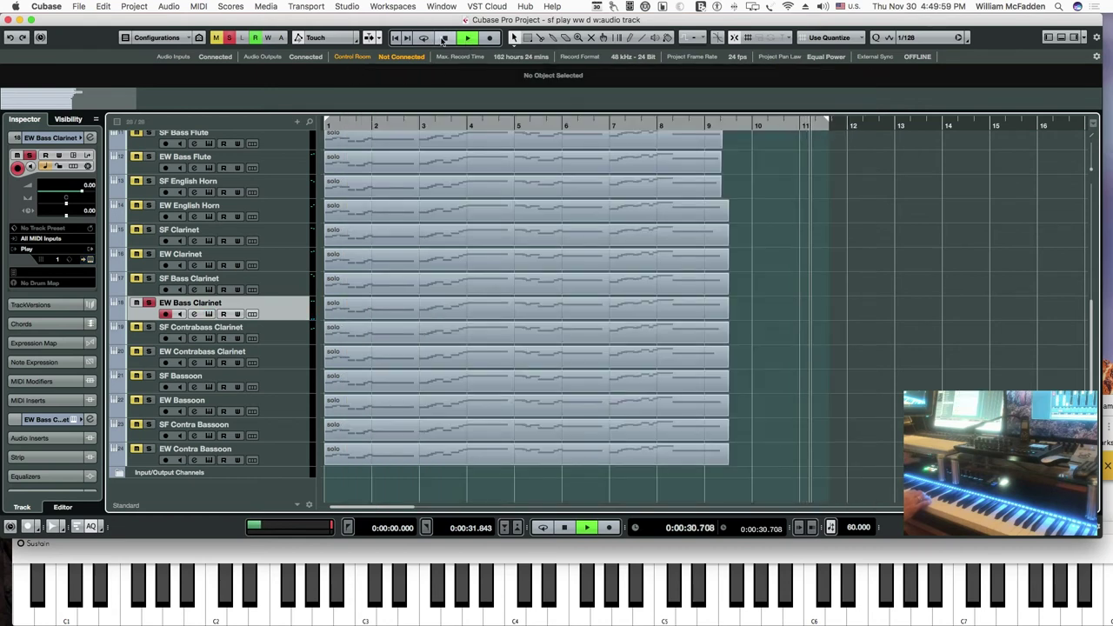
click(444, 38)
click(443, 38)
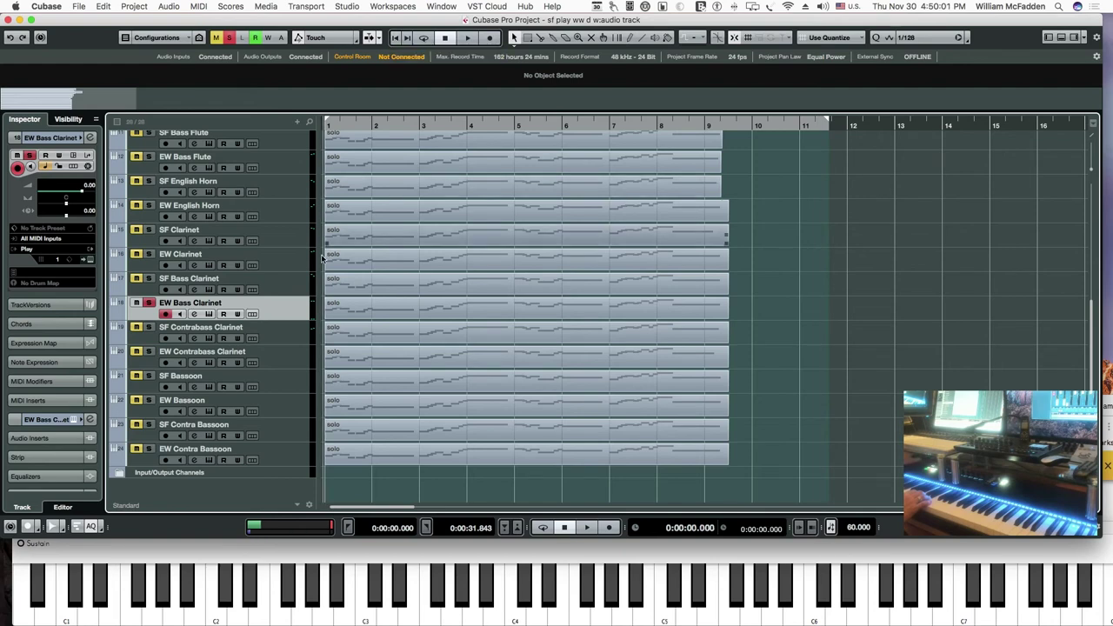
- Move the solo from EW Bass Clarinet to the SF Contrabass Clarinet track and open that track's instrument
click(290, 338)
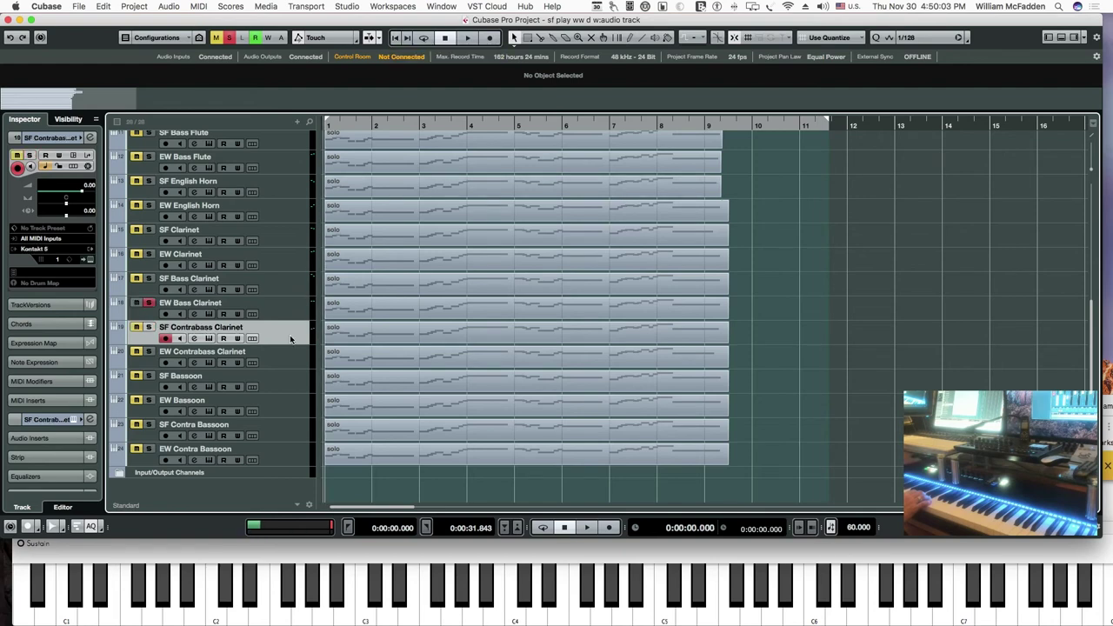
click(148, 327)
click(149, 305)
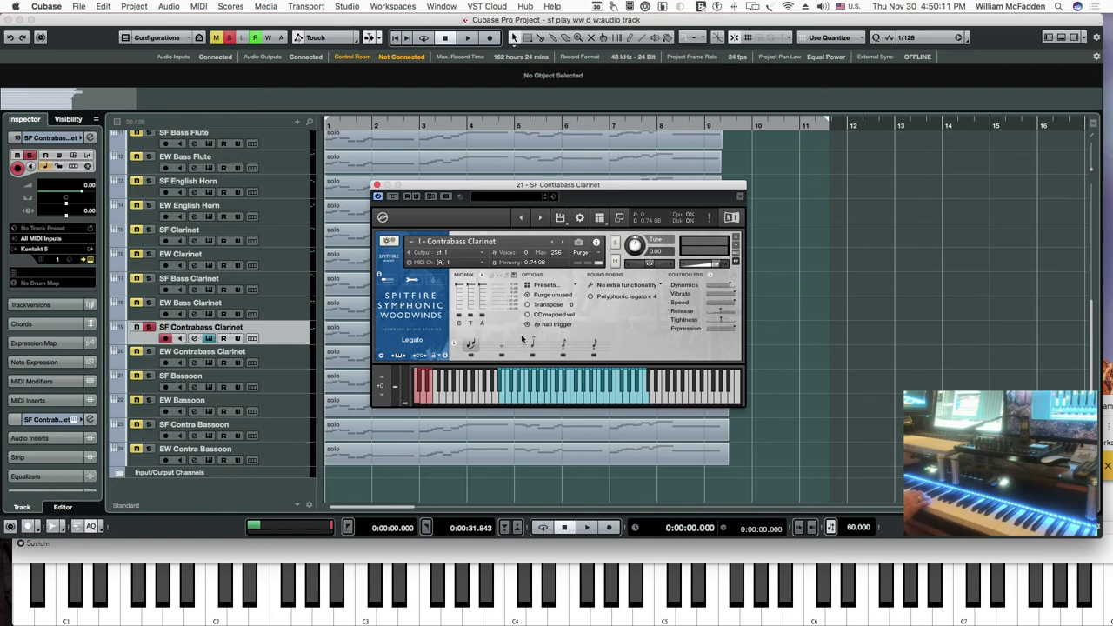
- Play the passage through from the beginning on SF Contrabass Clarinet and stop the playback
click(399, 39)
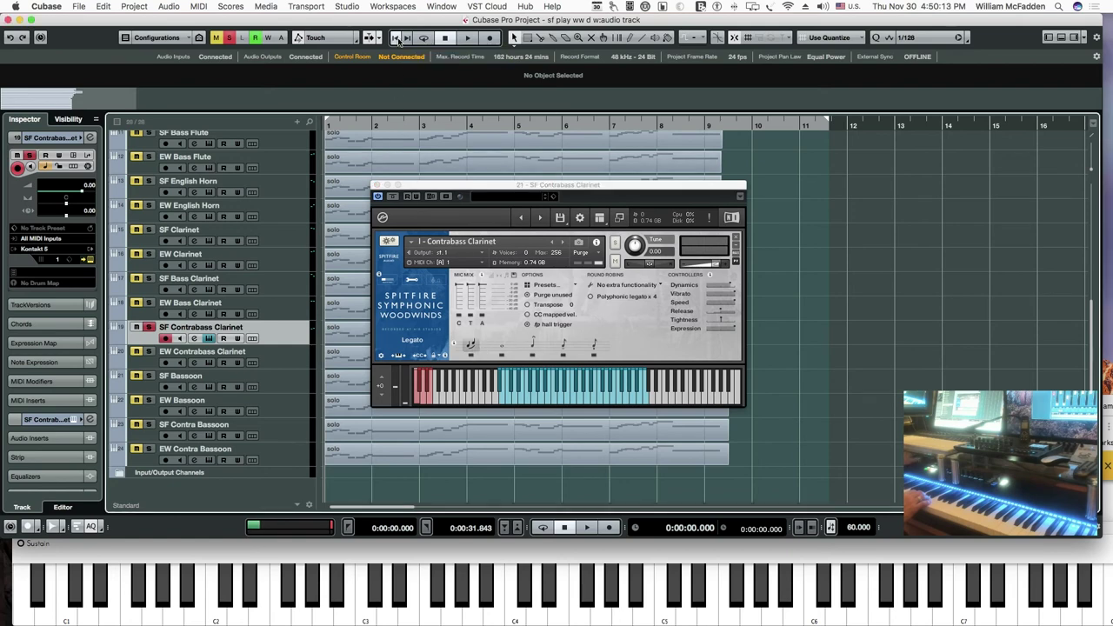
click(469, 39)
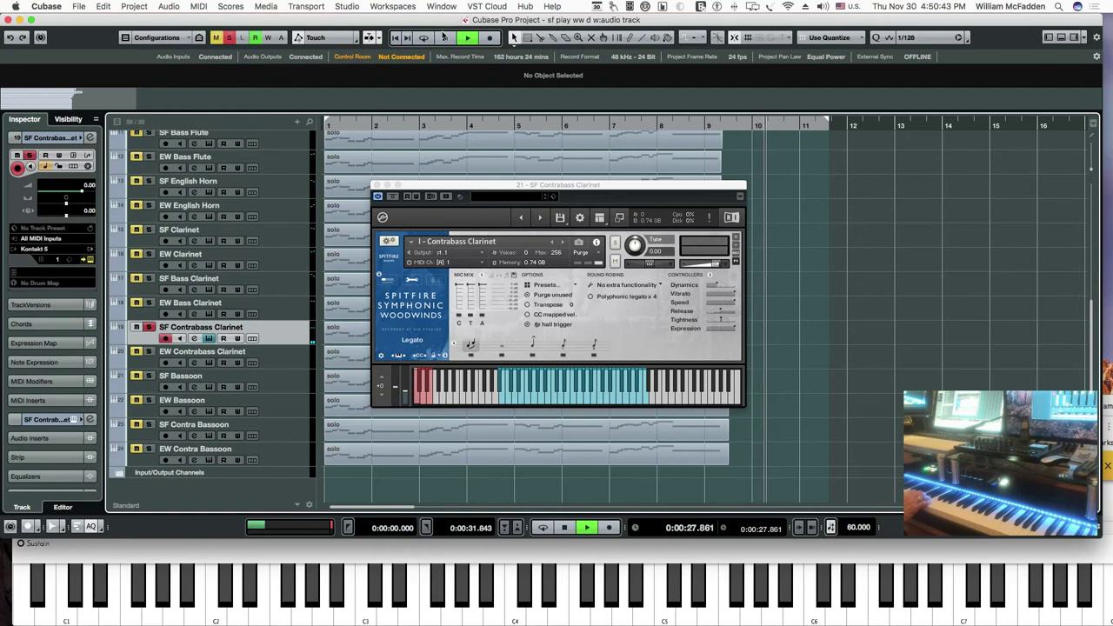
key(space)
- Audition the SF Contrabass Clarinet articulations Long, Marcato, Tenuto and Staccato, and close its instrument
click(501, 348)
click(501, 348)
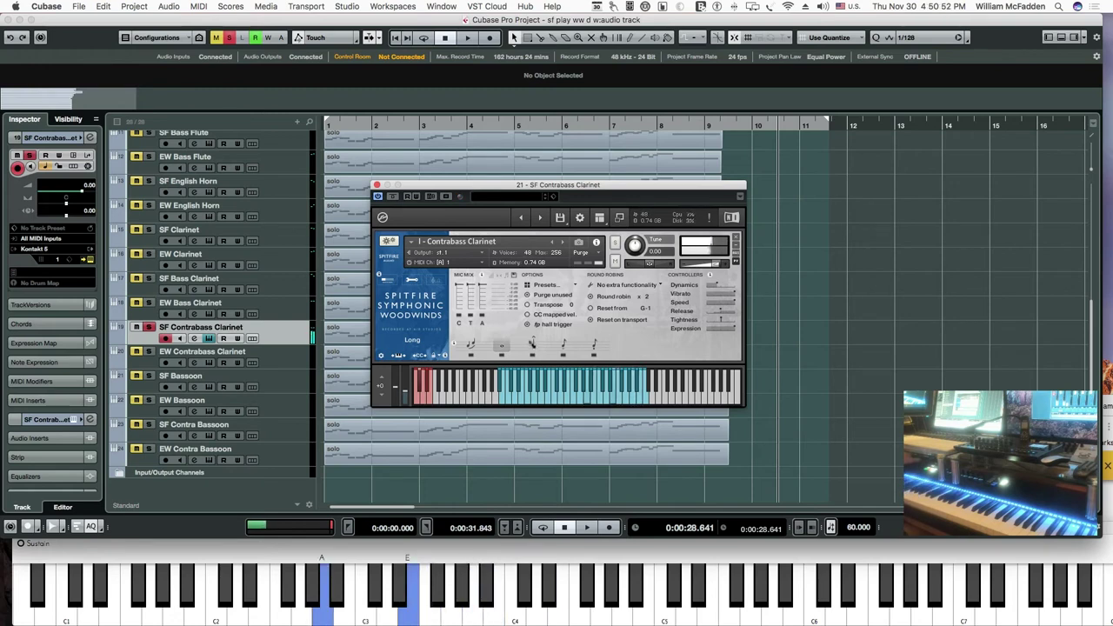
click(533, 346)
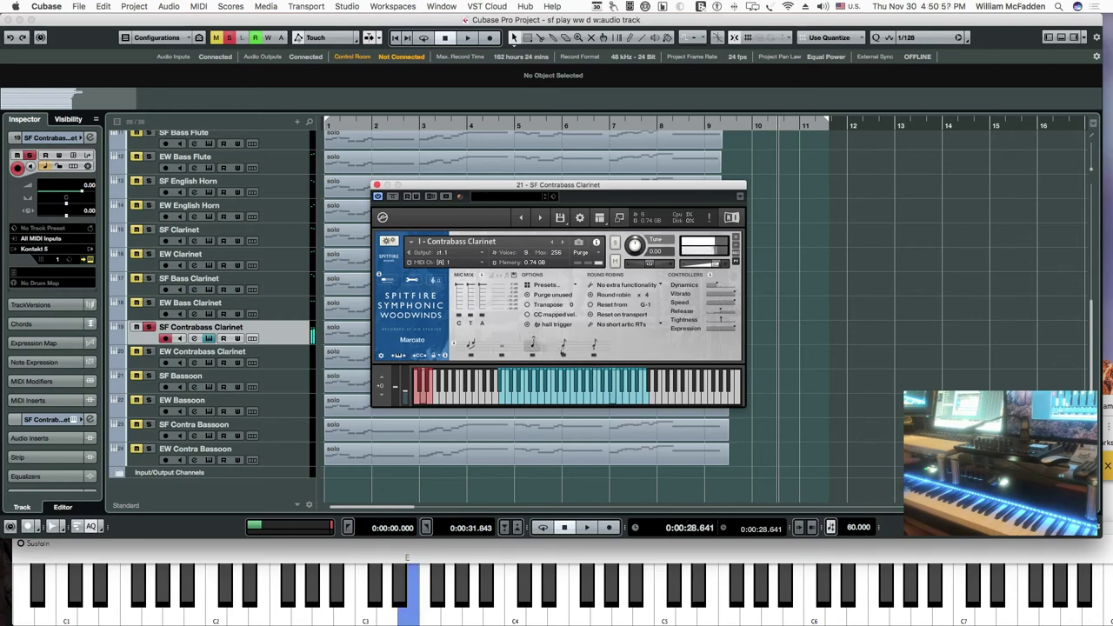
click(563, 345)
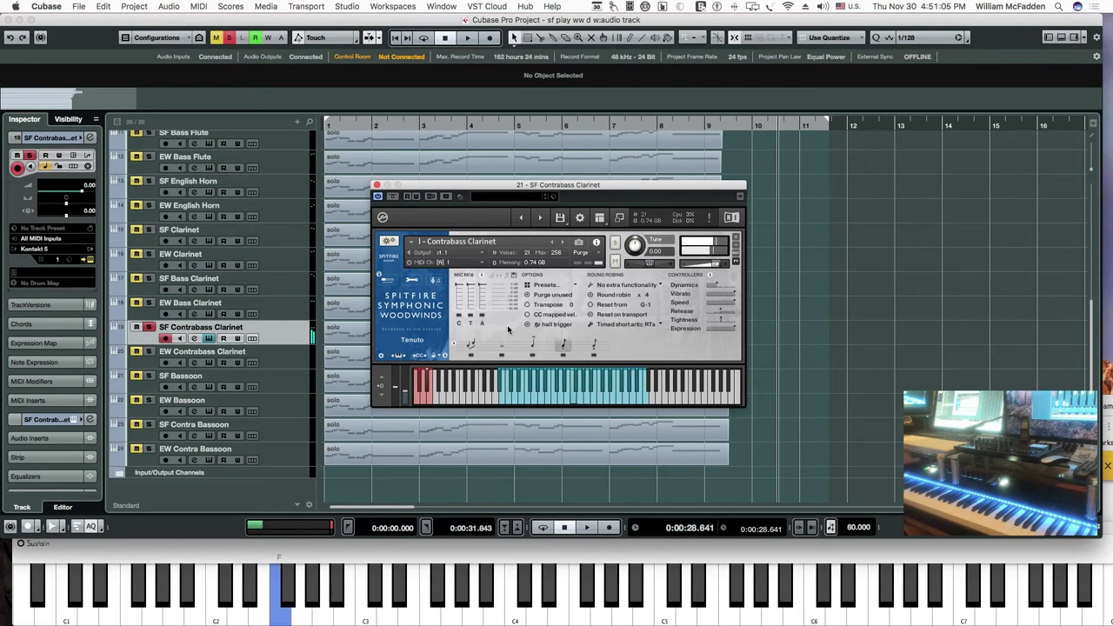
click(596, 346)
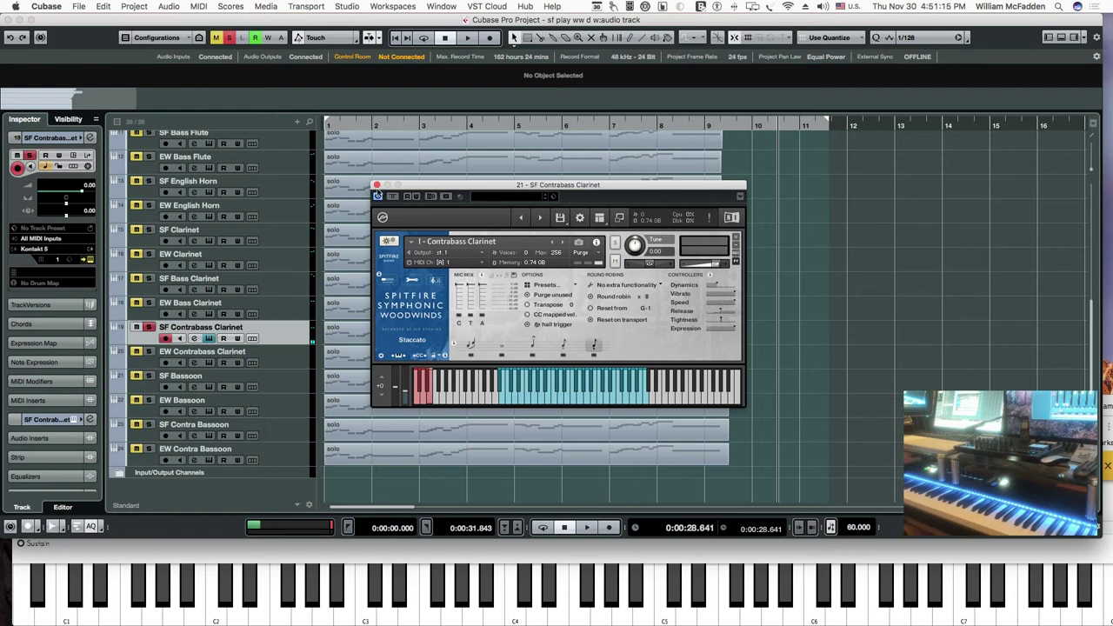
click(377, 186)
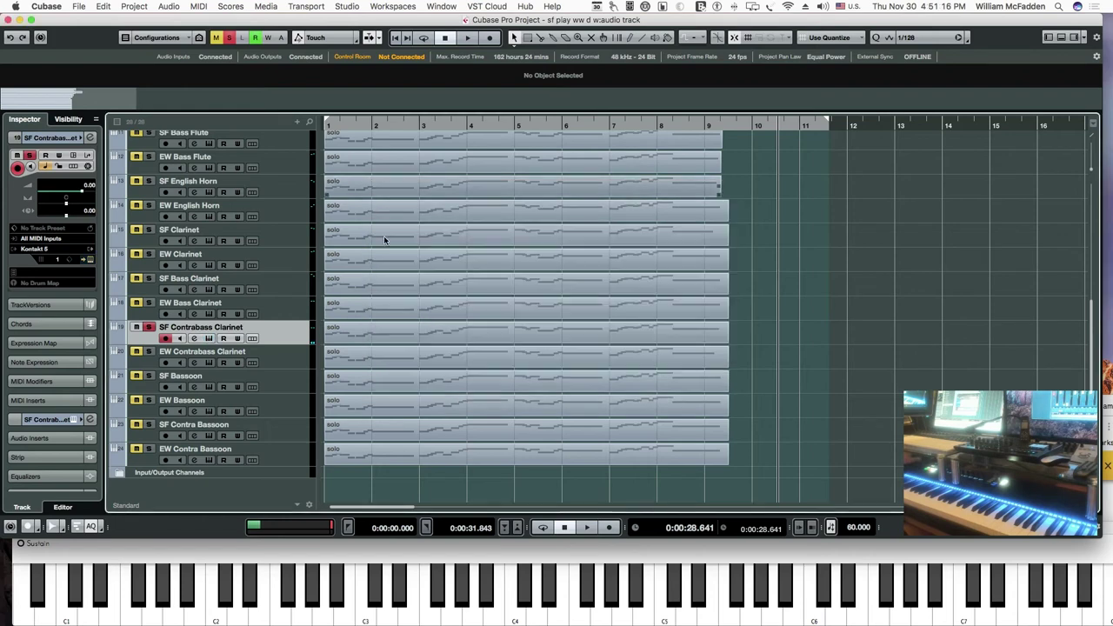
- Move the solo to the EW Contrabass Clarinet track and open that track's instrument
click(300, 367)
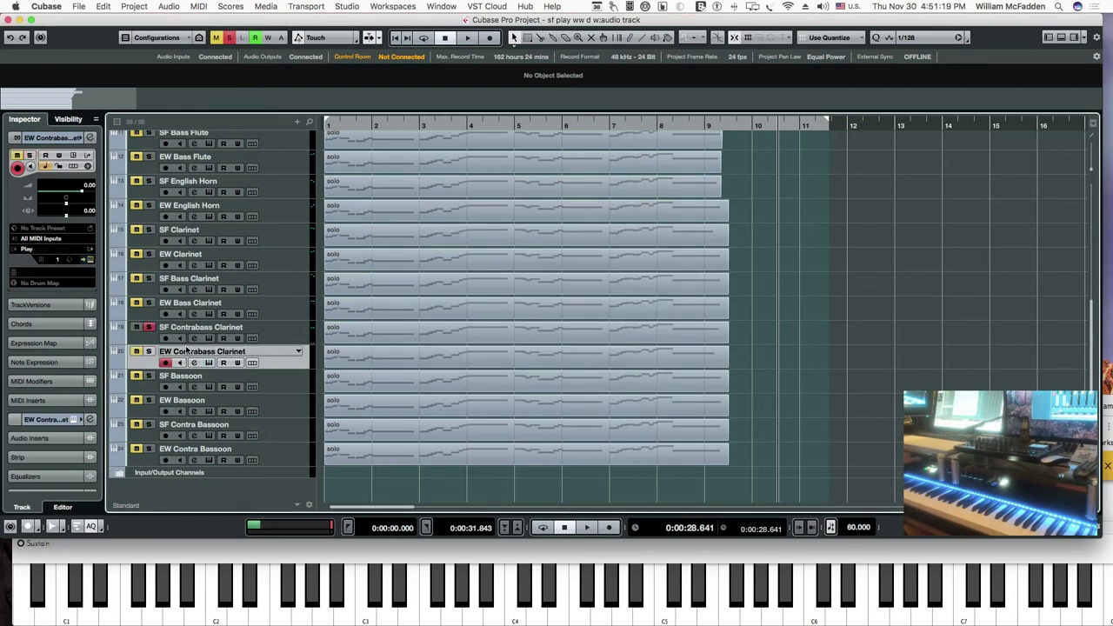
click(149, 352)
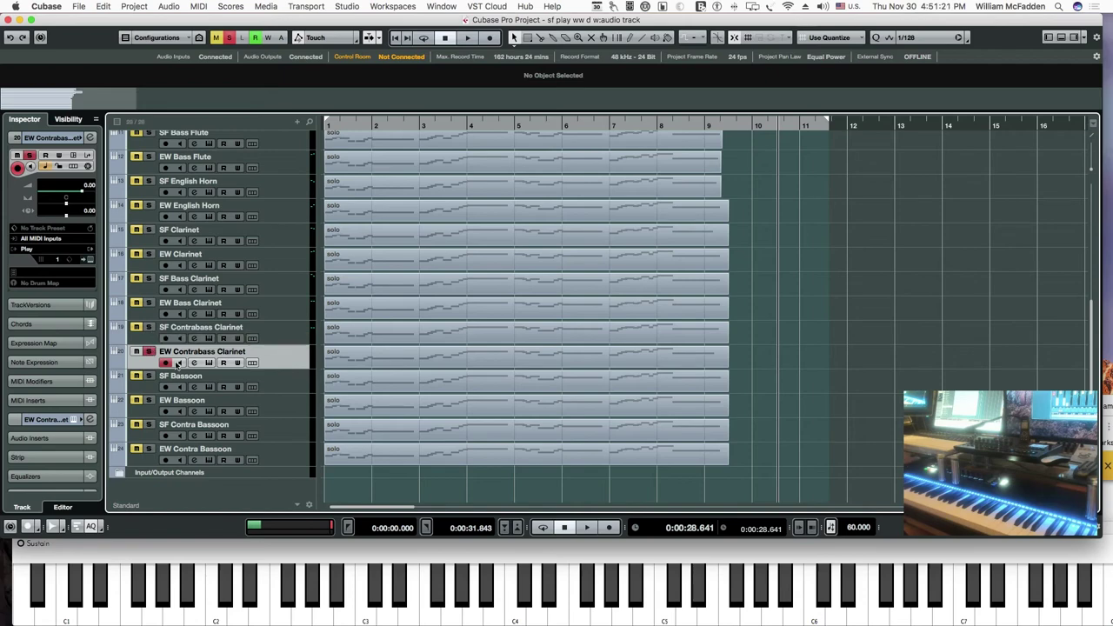
click(209, 364)
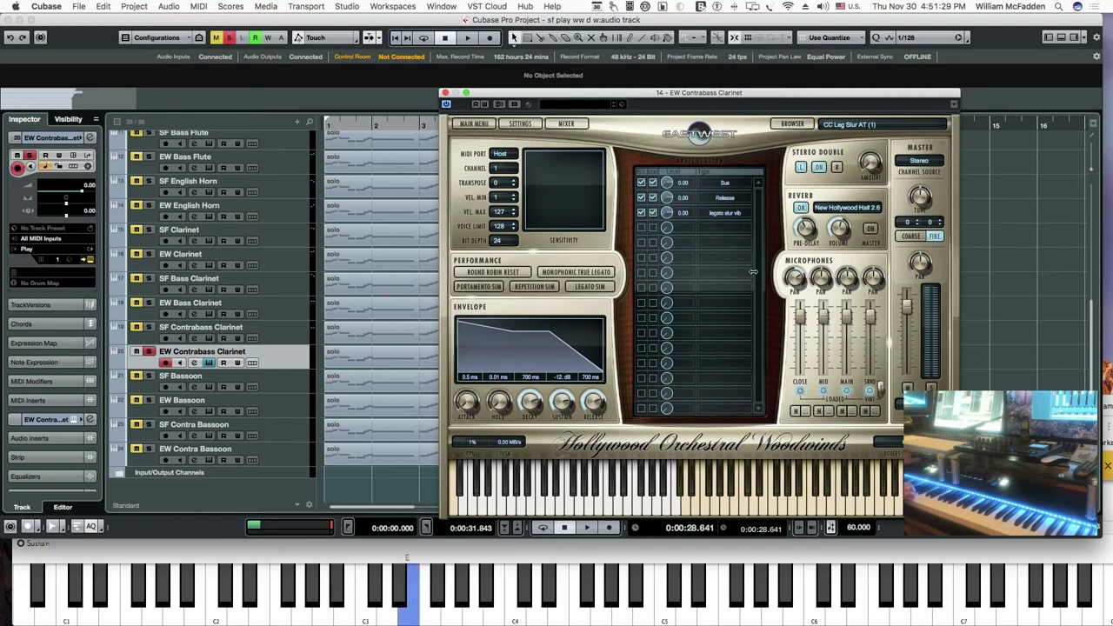
- Play the passage through from the beginning on EW Contrabass Clarinet and close its instrument
click(395, 37)
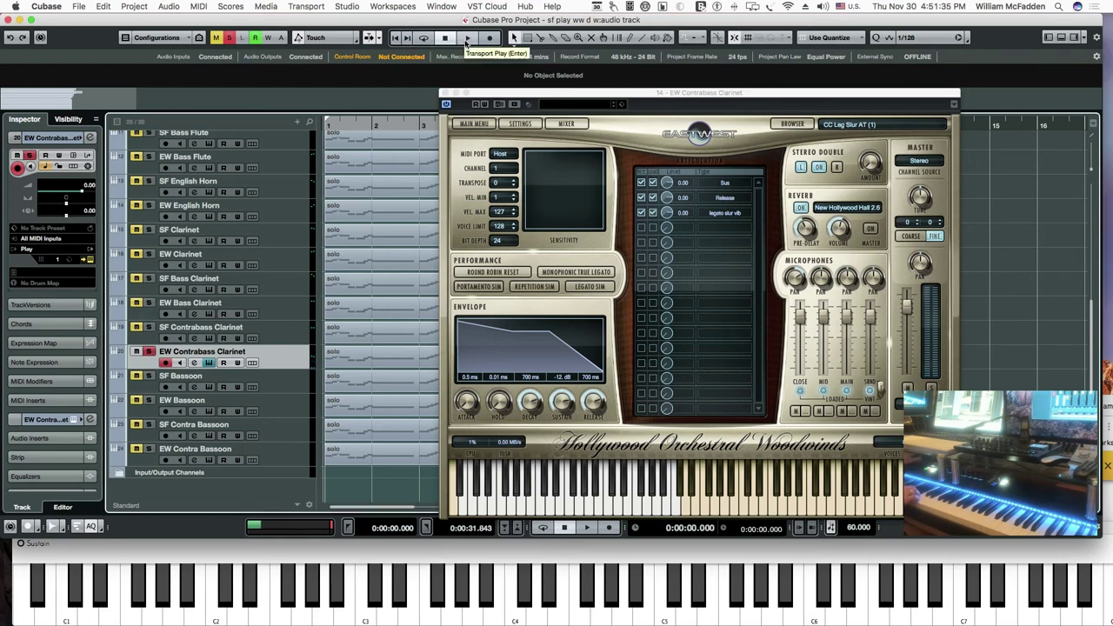
click(467, 38)
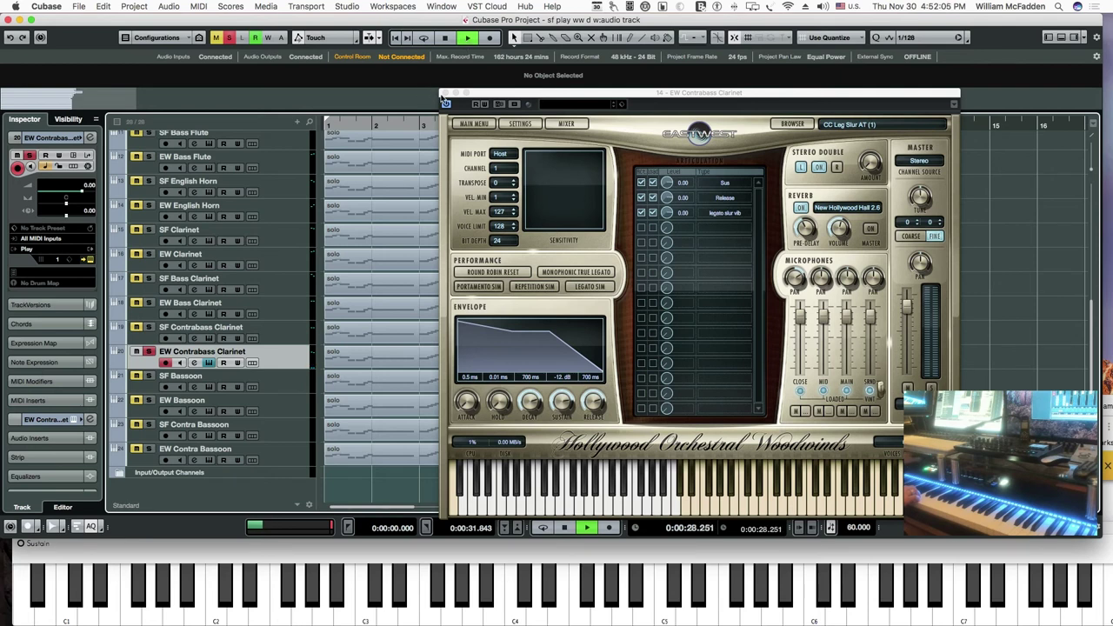
click(445, 93)
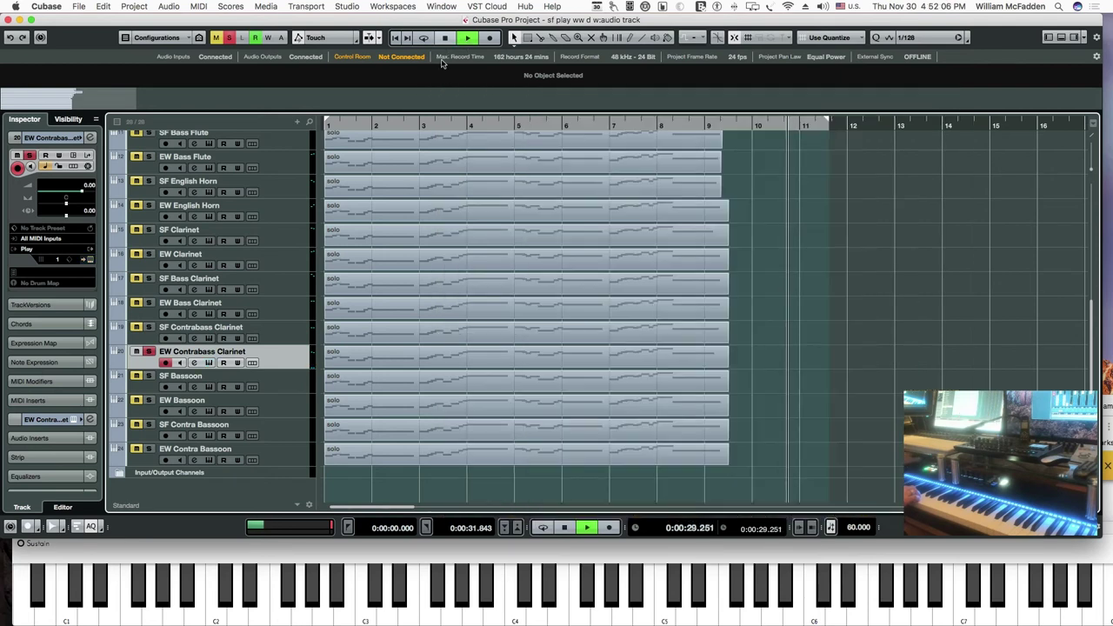
- Stop the playback, move the solo to the SF Bassoon track, and open that track's instrument
click(296, 384)
key(space)
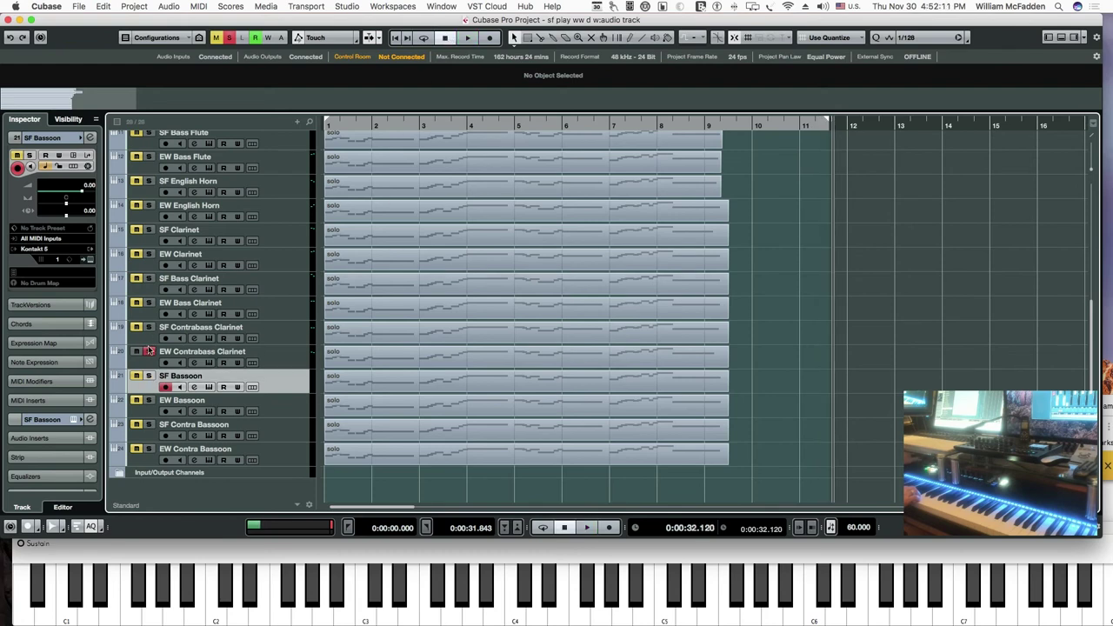
click(149, 376)
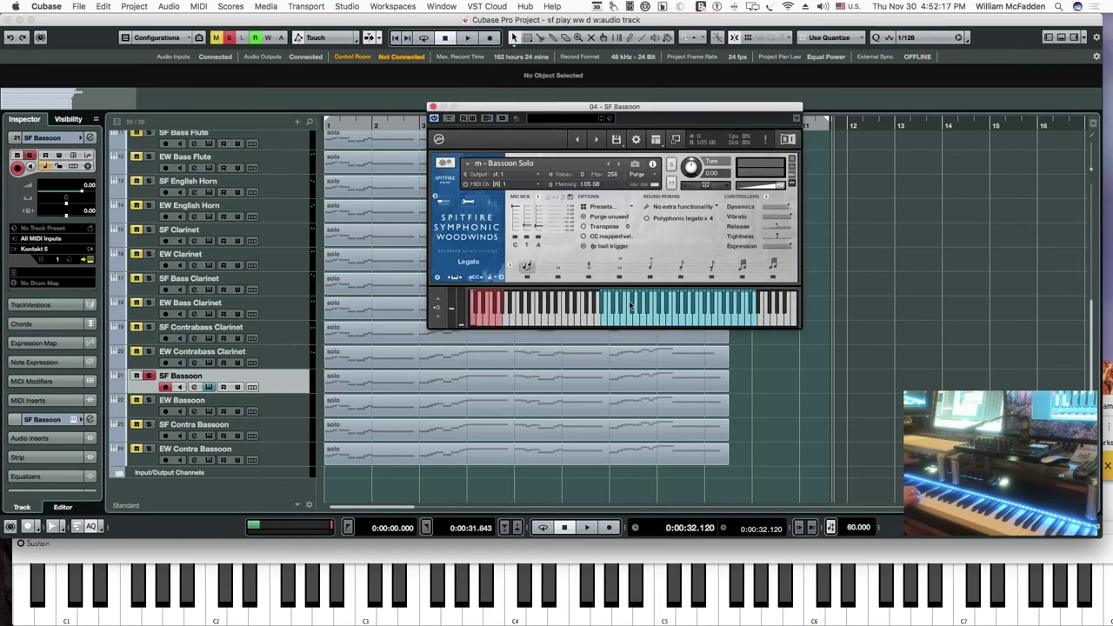
- Play the passage on SF Bassoon, raise the T and A mic mix levels, replay it from the beginning, and stop the playback
click(394, 37)
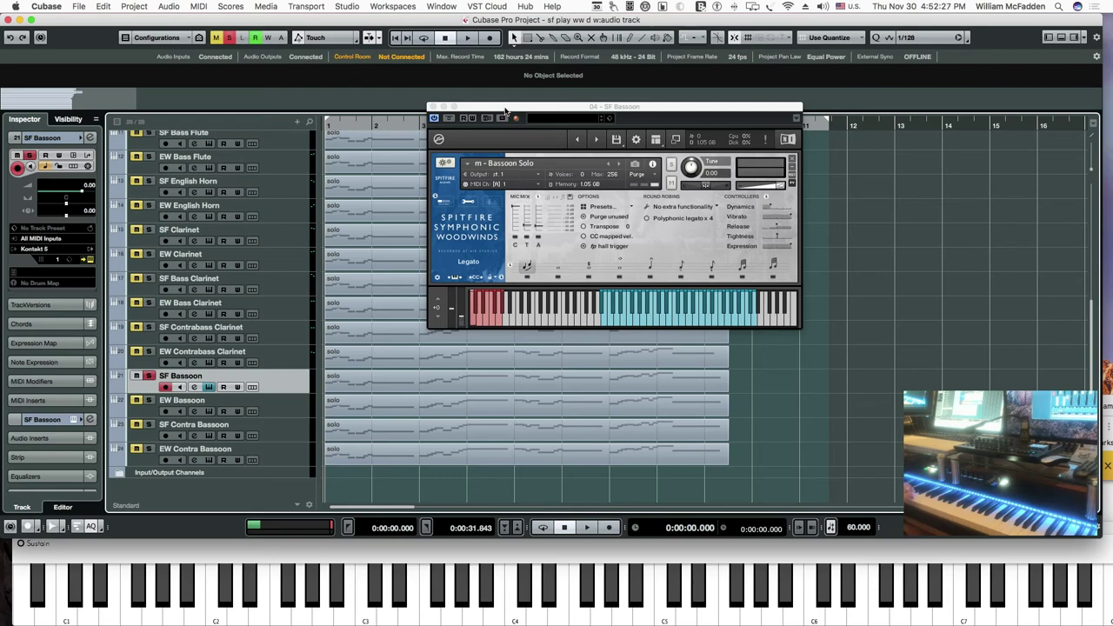
click(469, 38)
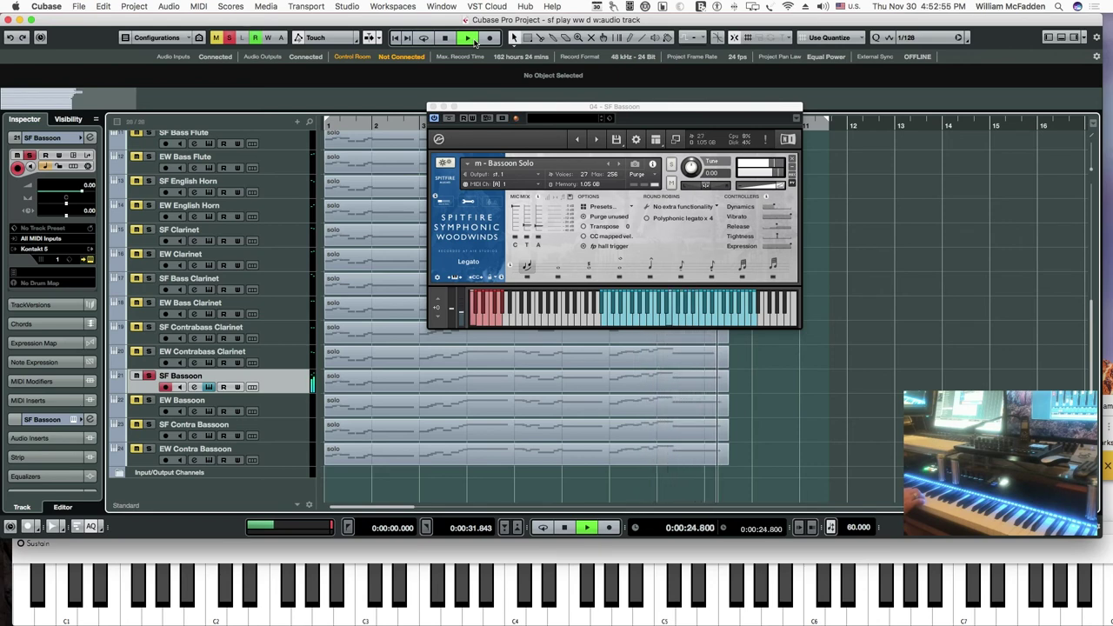
click(525, 228)
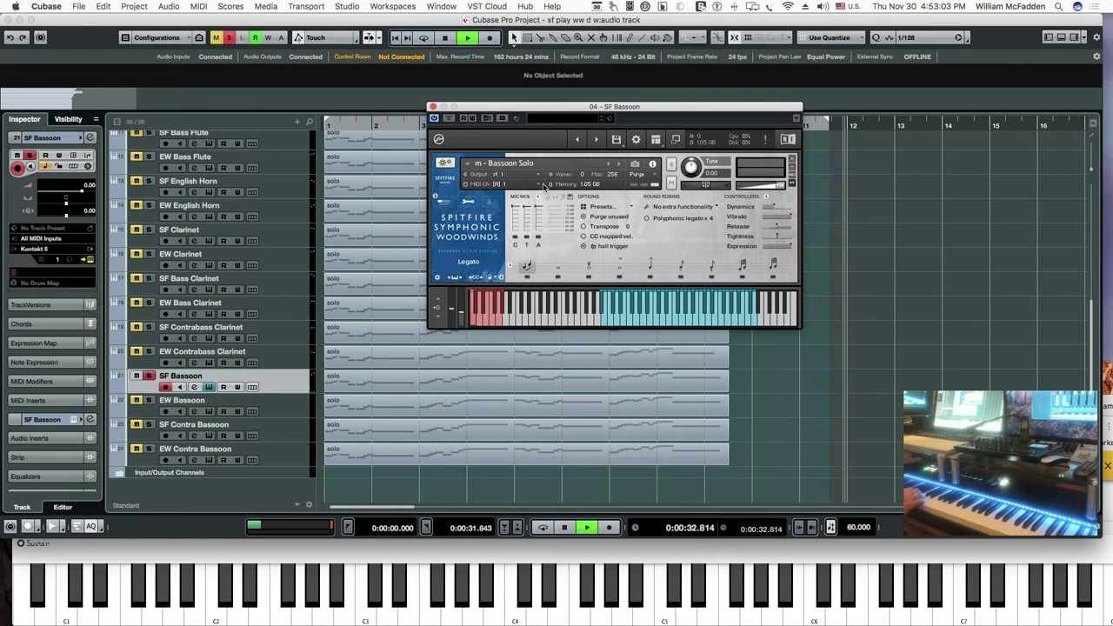
click(394, 37)
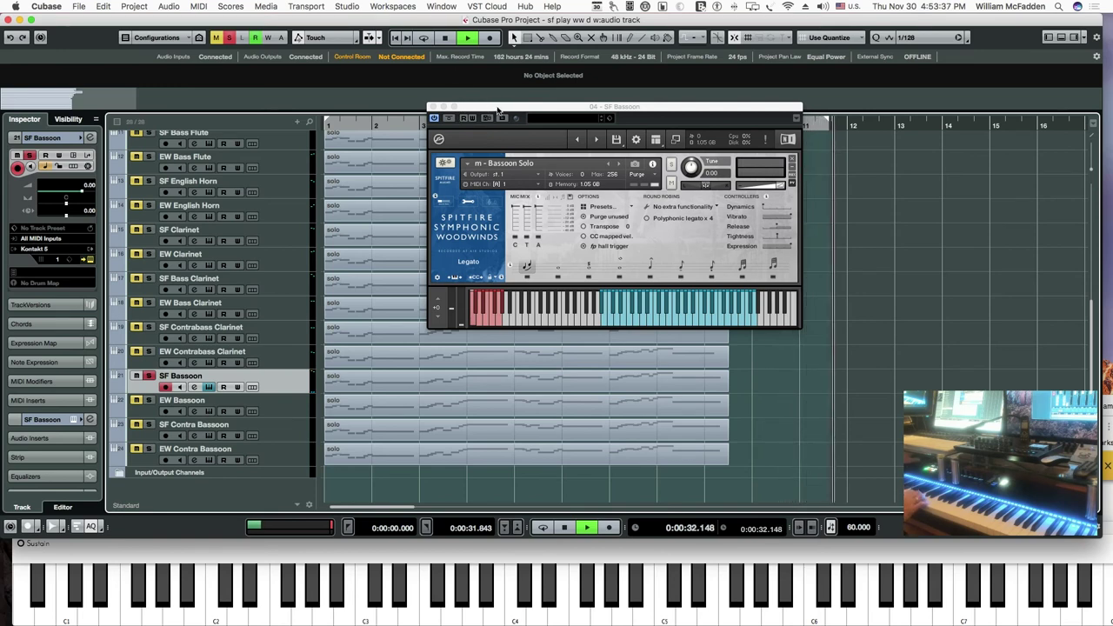
click(447, 40)
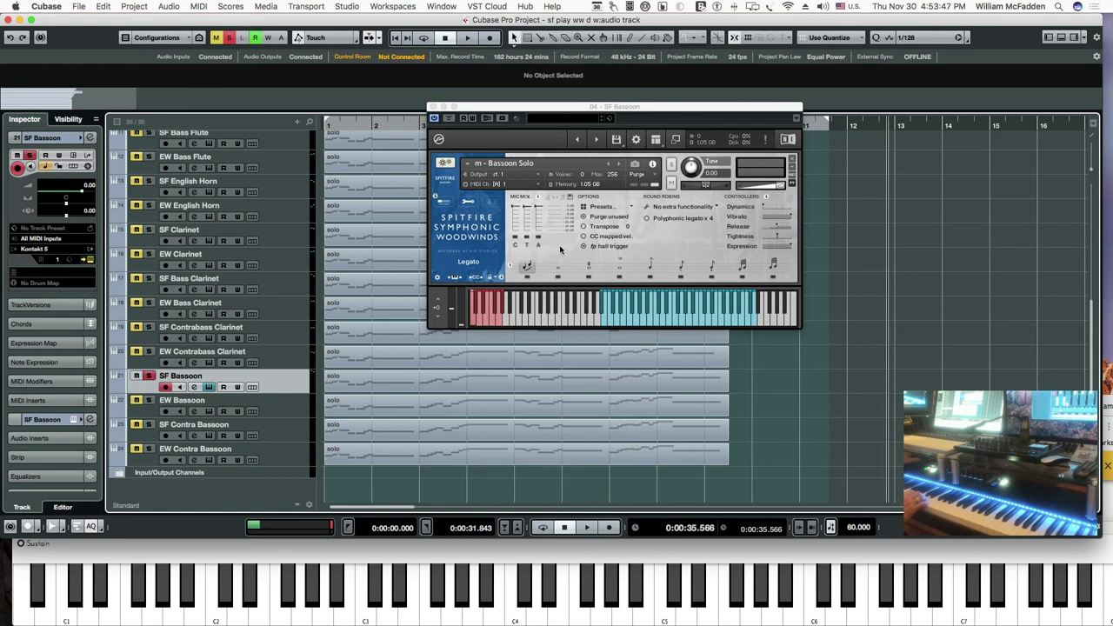
- Audition the Long, Long Flutter, Long Harmonics, Marcato, Tenuto, Staccato and minor and major 2nd Trill articulations on SF Bassoon, and close its instrument
click(559, 270)
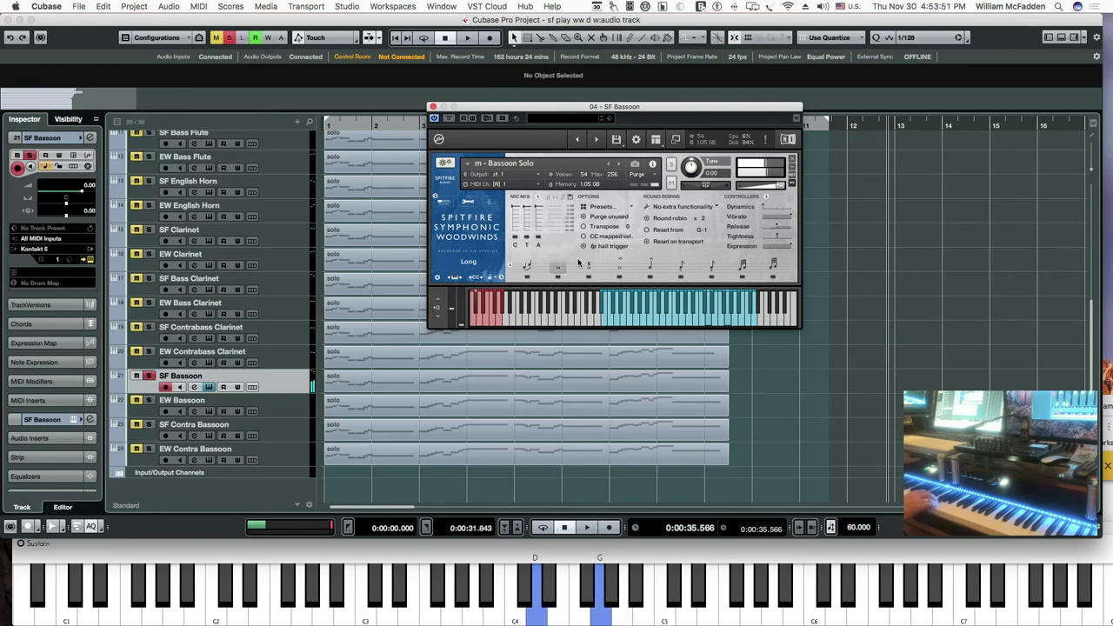
click(588, 267)
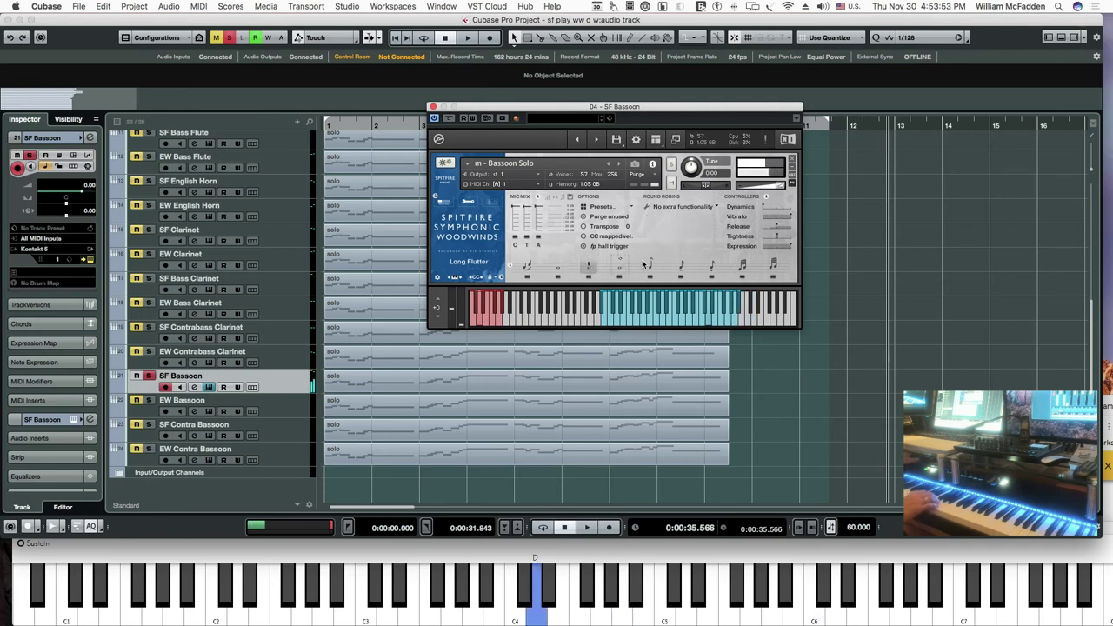
click(620, 269)
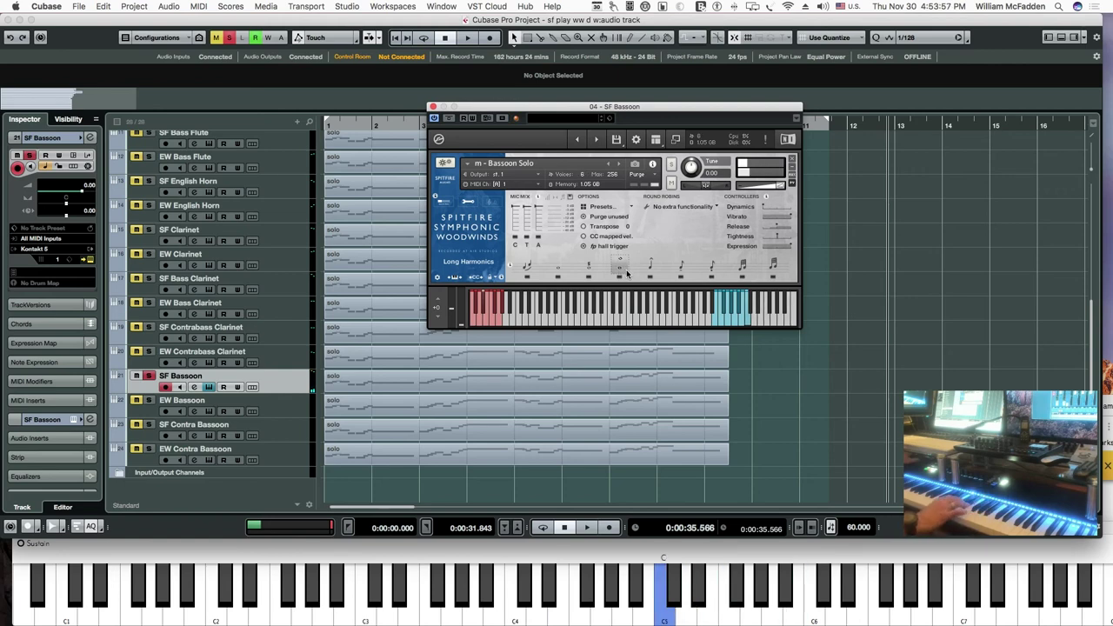
click(649, 265)
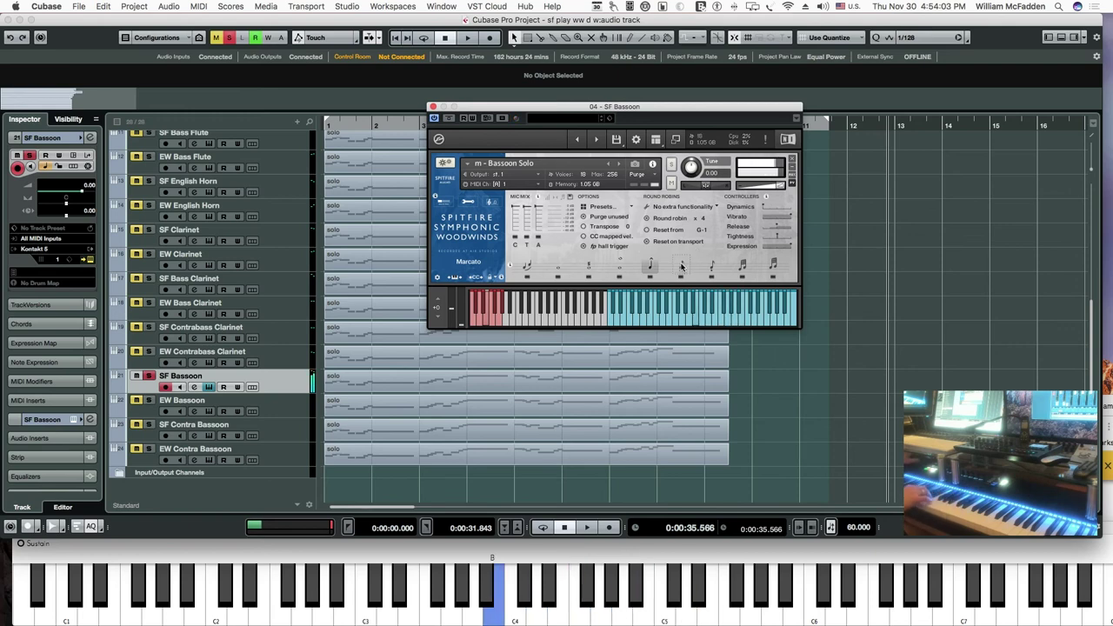
click(682, 266)
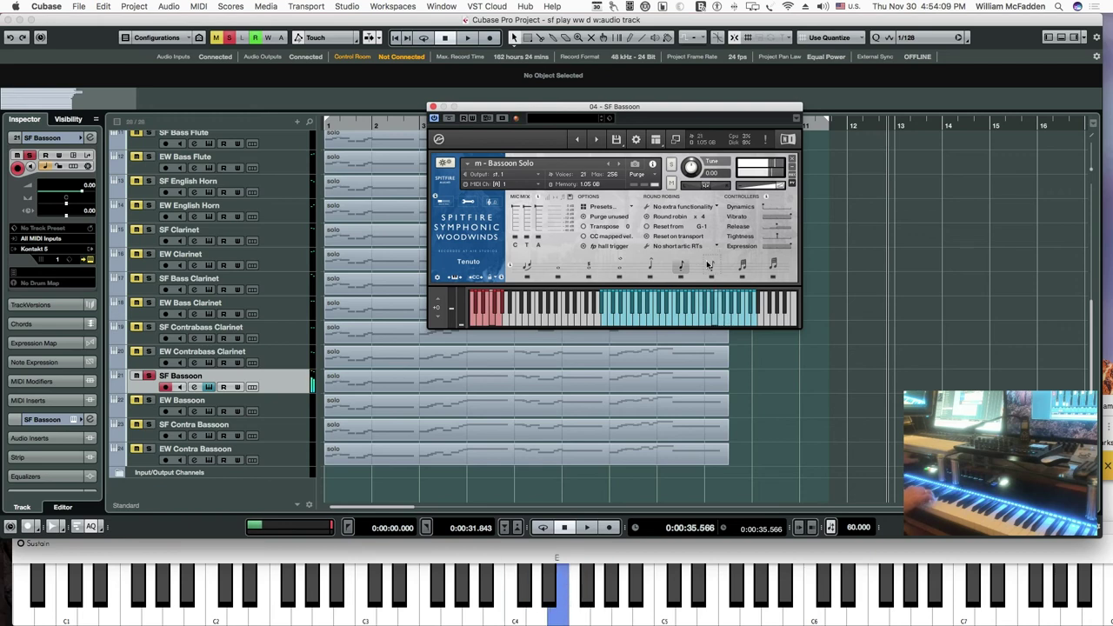
click(711, 267)
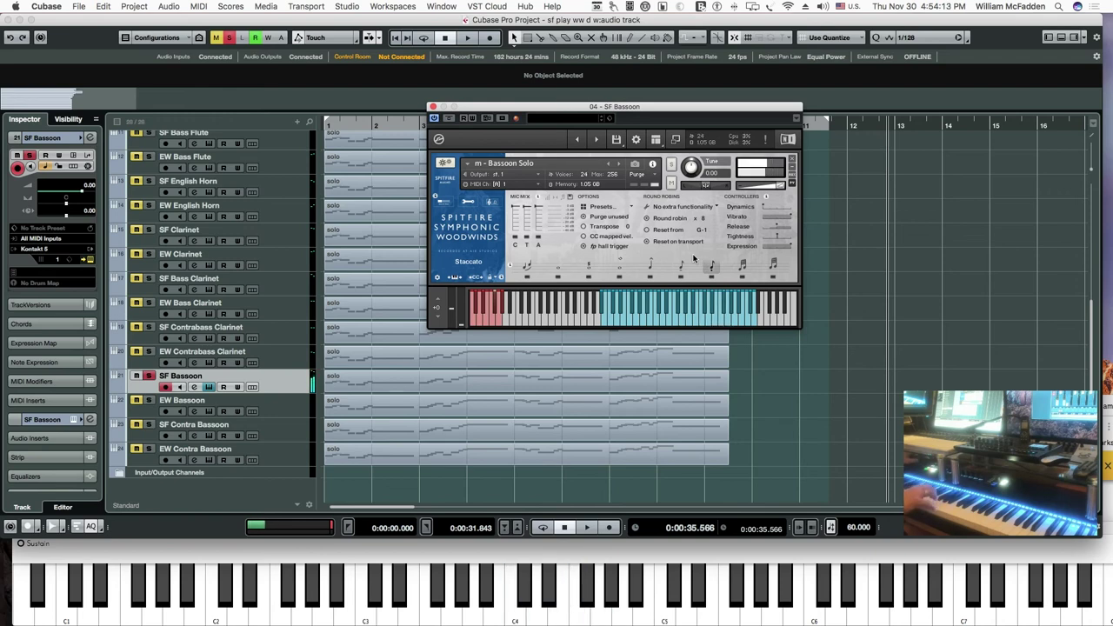
click(743, 266)
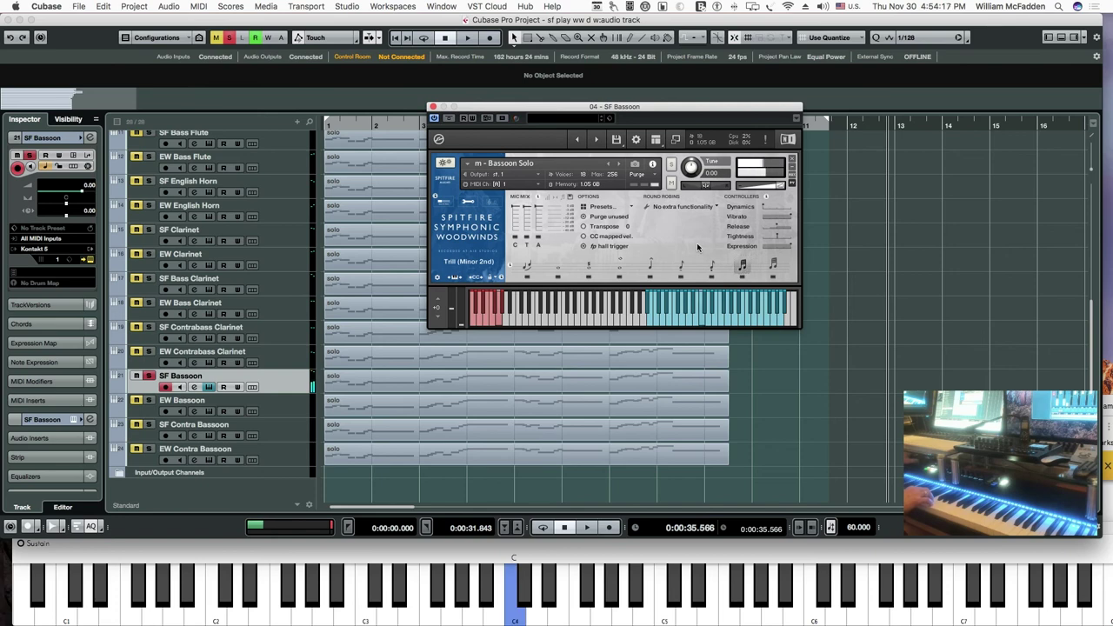
click(773, 267)
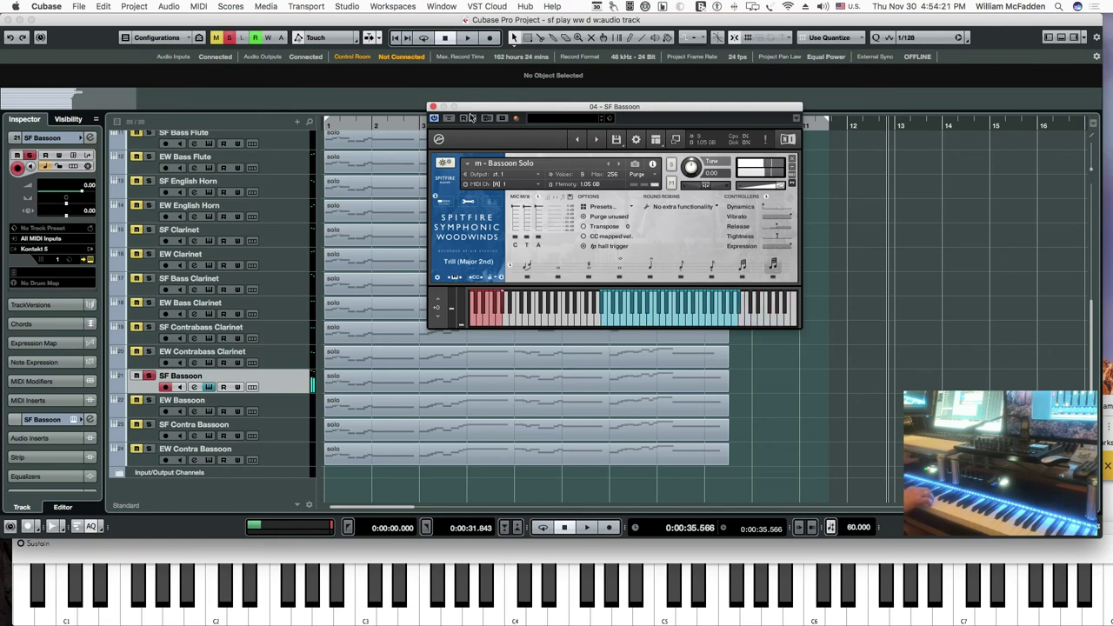
click(433, 107)
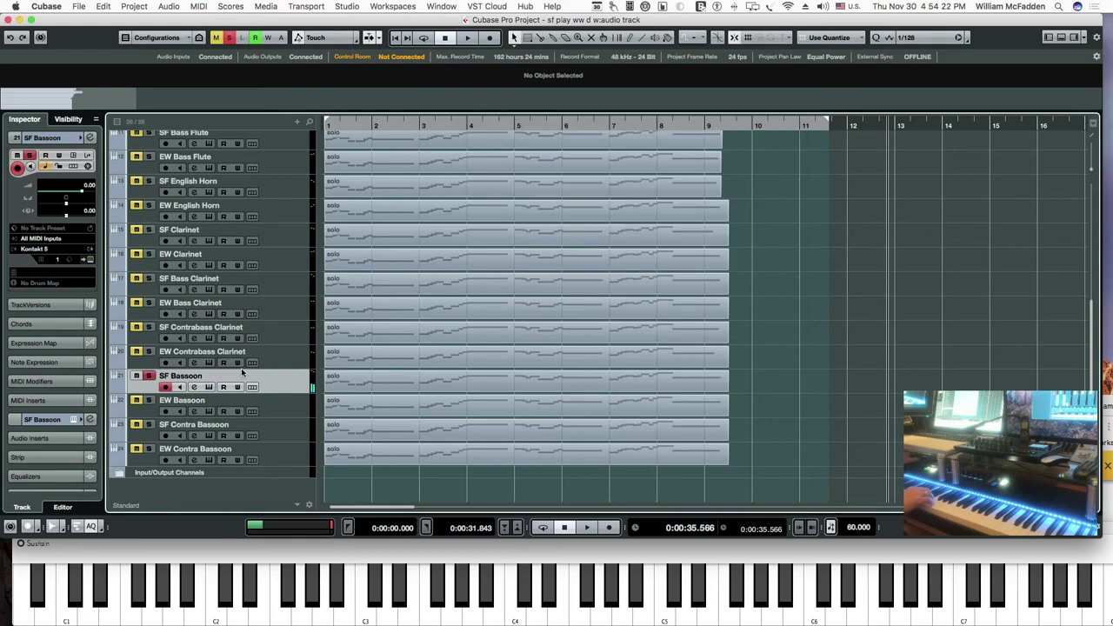
- Move the solo to the EW Bassoon track with its instrument open and play the passage from the beginning
click(148, 401)
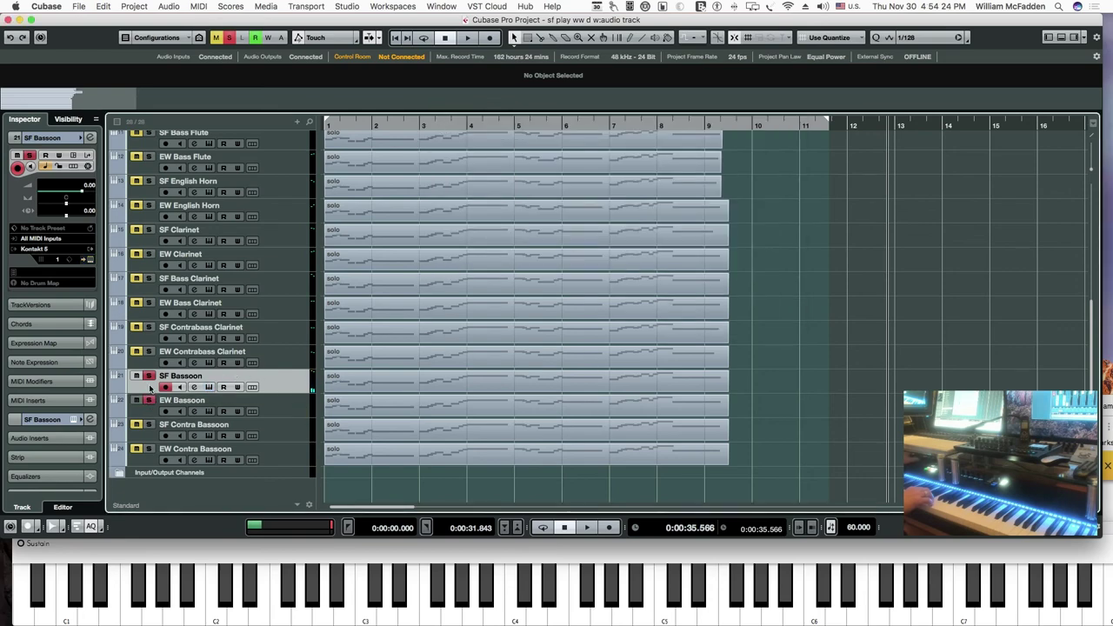
click(208, 411)
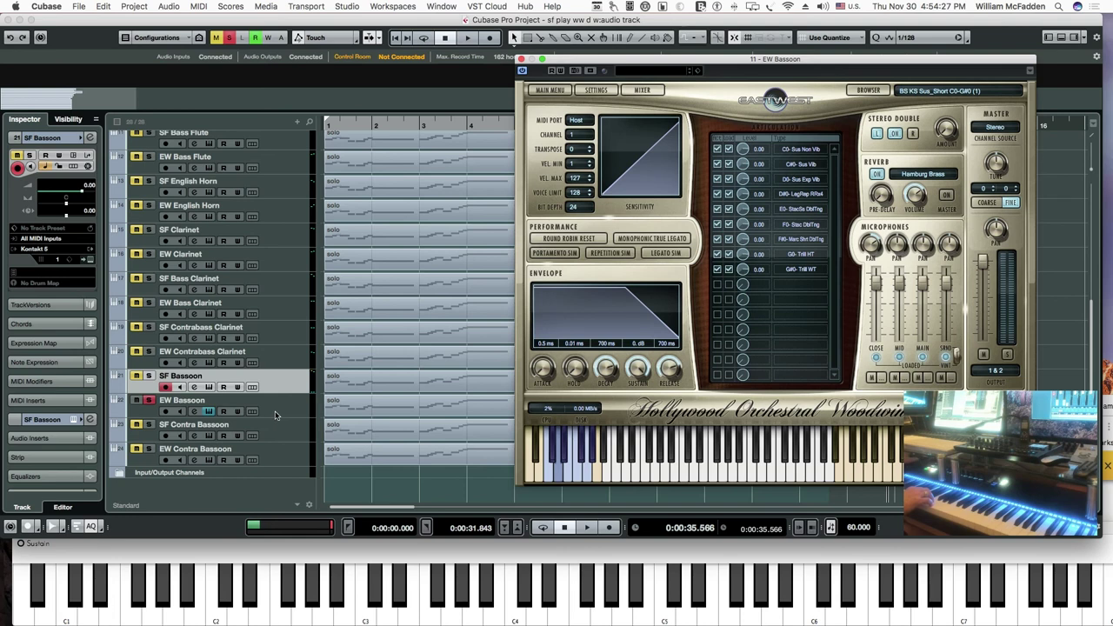
click(276, 414)
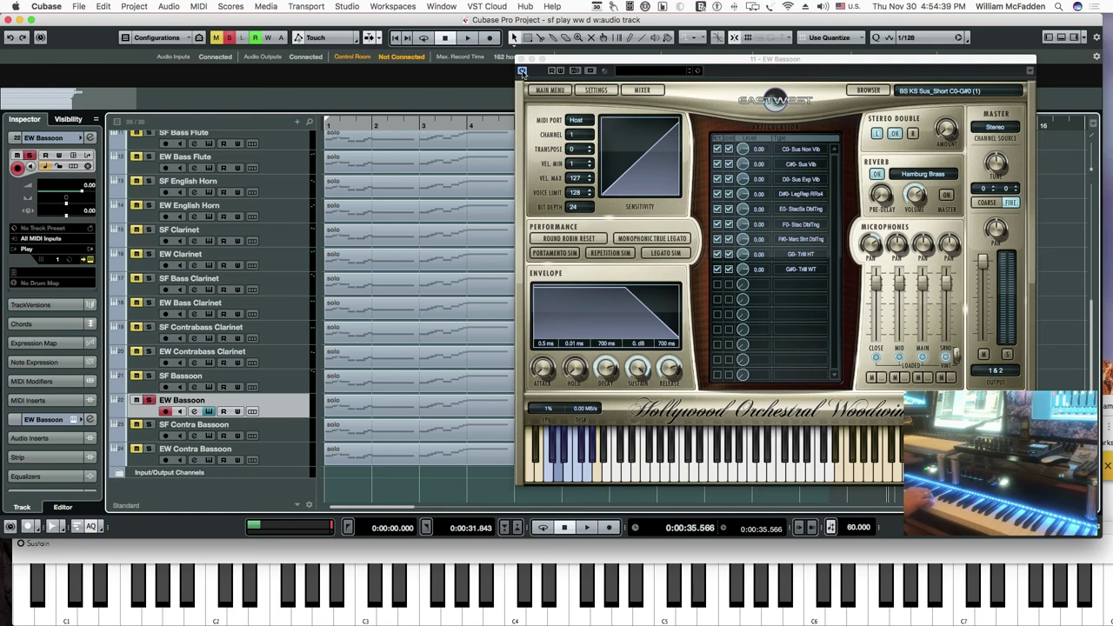
click(398, 40)
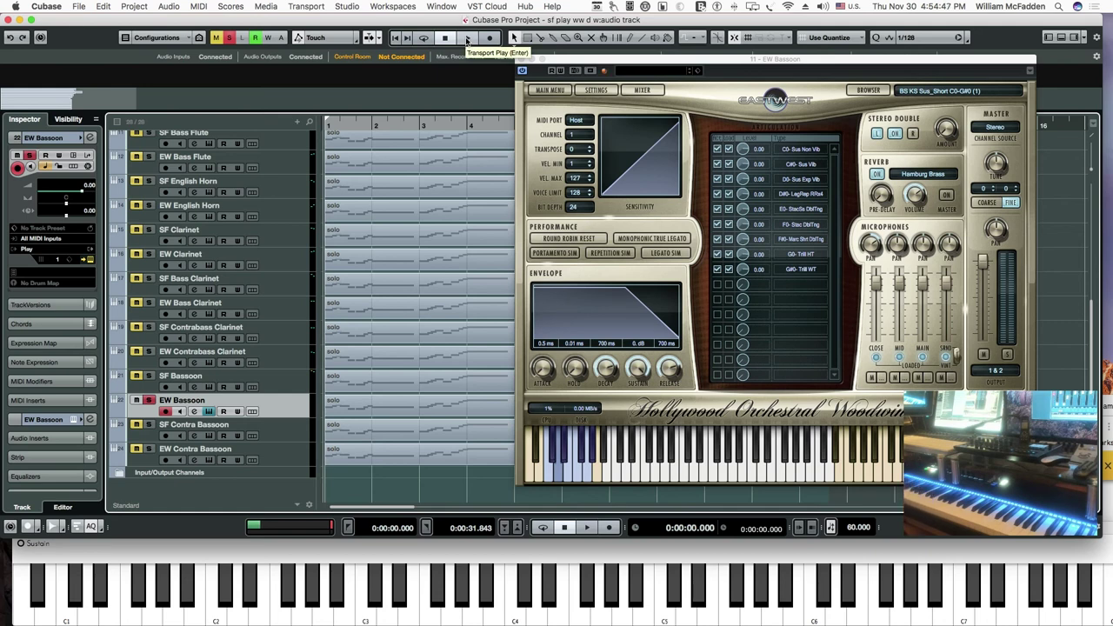
click(467, 40)
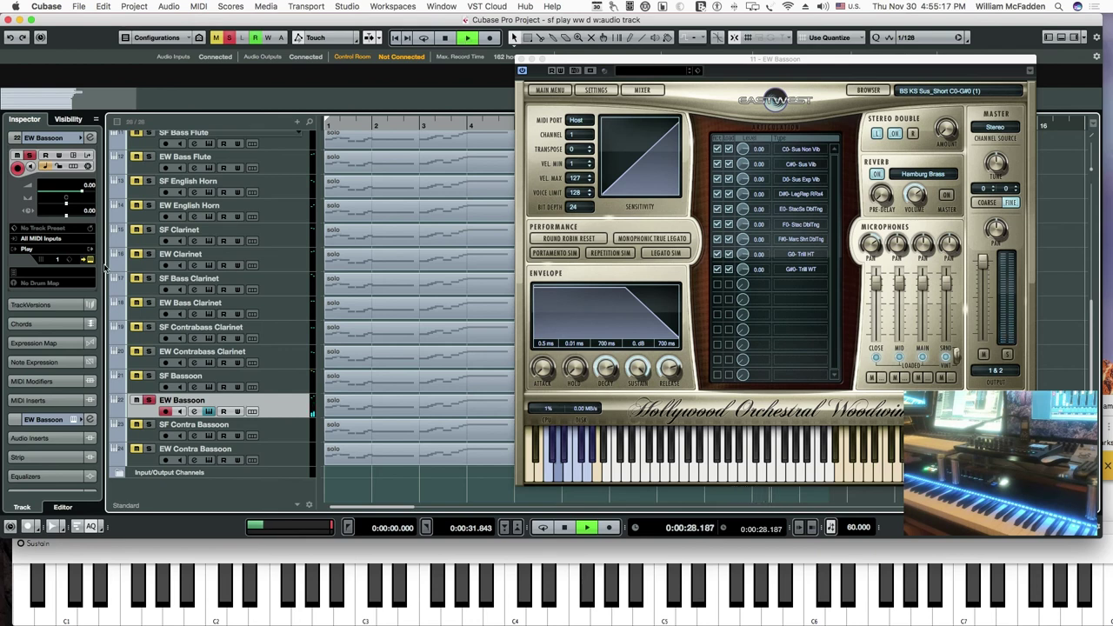
- Move the solo to the SF Contra Bassoon track and stop the playback
click(149, 425)
click(284, 438)
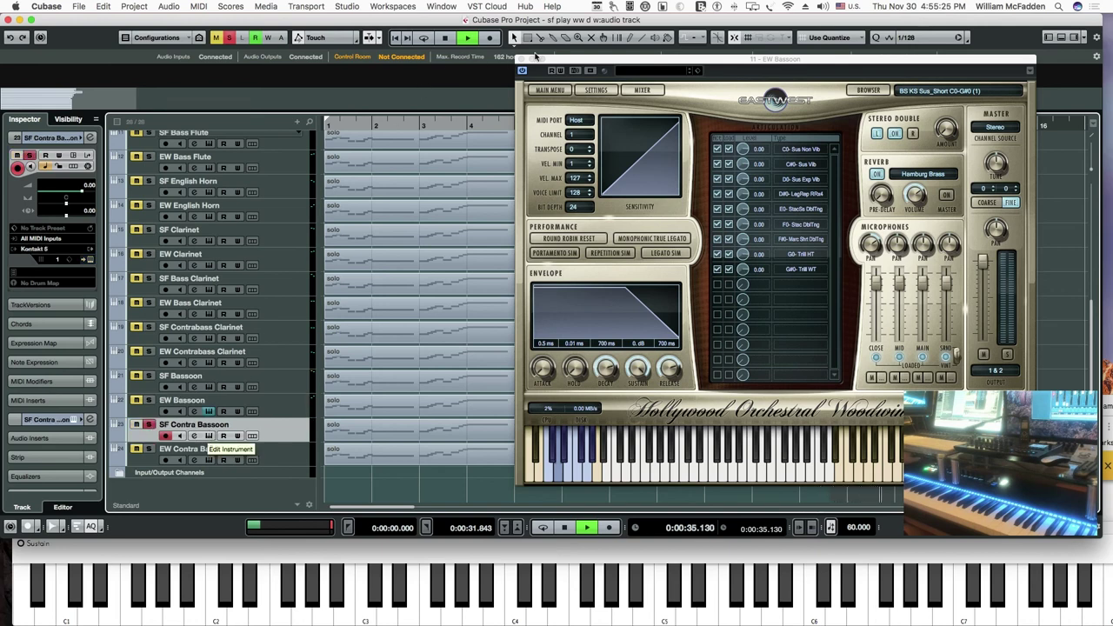
click(444, 37)
- Play the passage from the beginning on SF Contra Bassoon with the Legato articulation and stop the playback
click(396, 38)
click(533, 256)
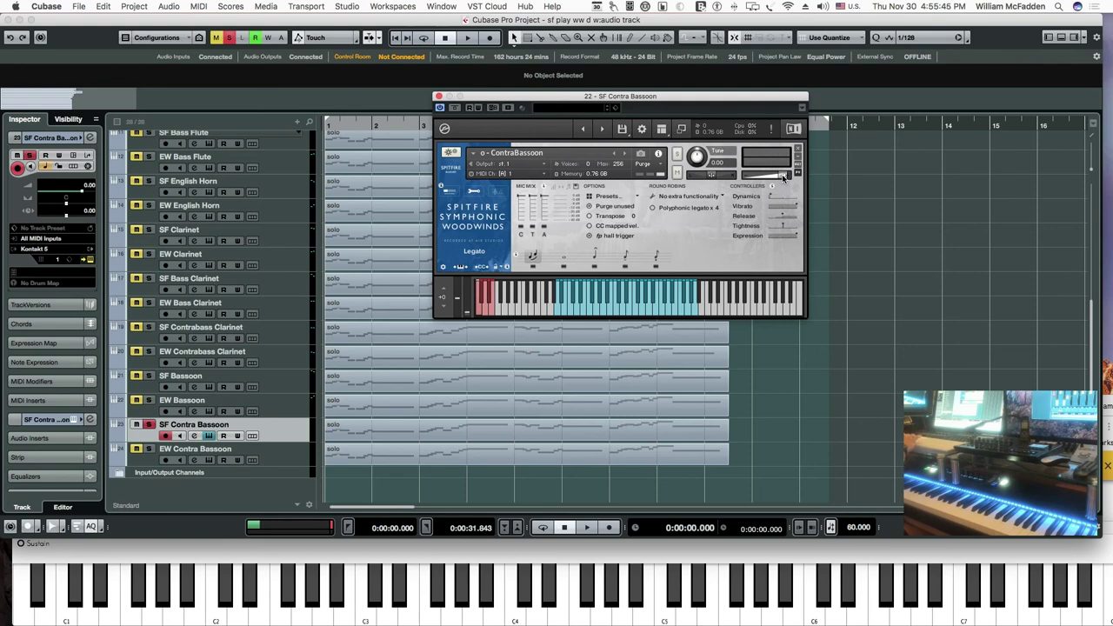
key(space)
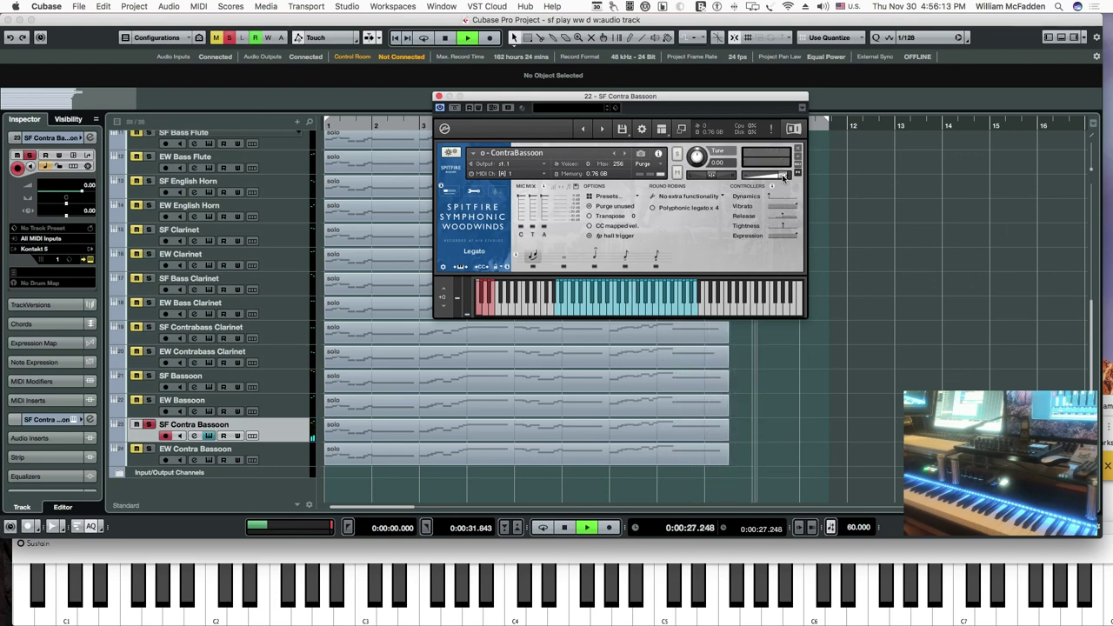
key(space)
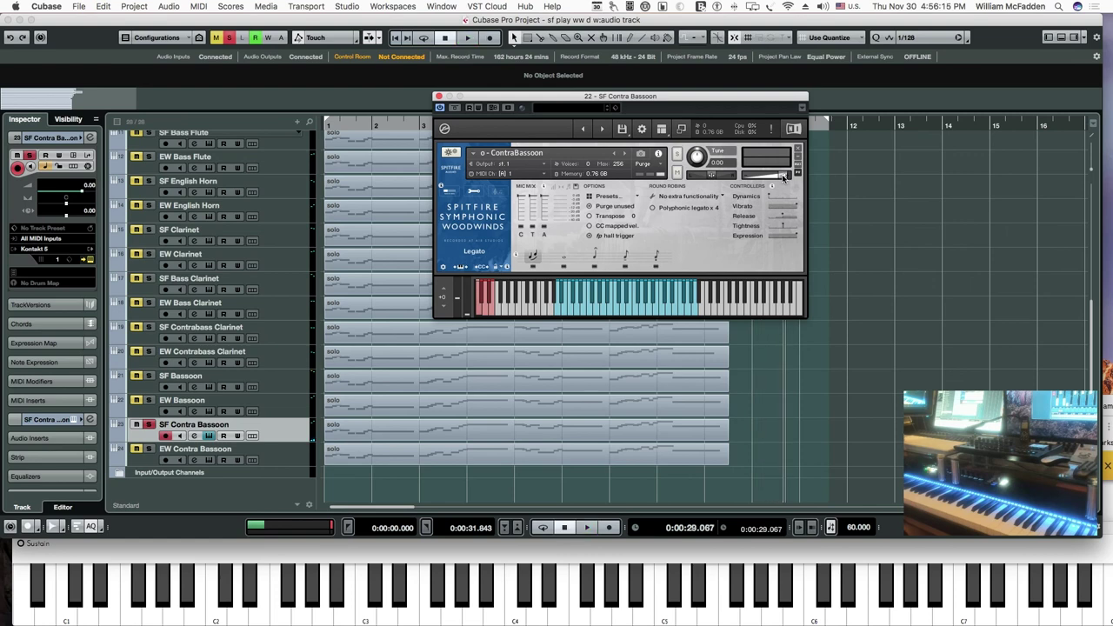
- Audition the Long, Marcato, Tenuto and Staccato articulations on SF Contra Bassoon and close its instrument
click(564, 257)
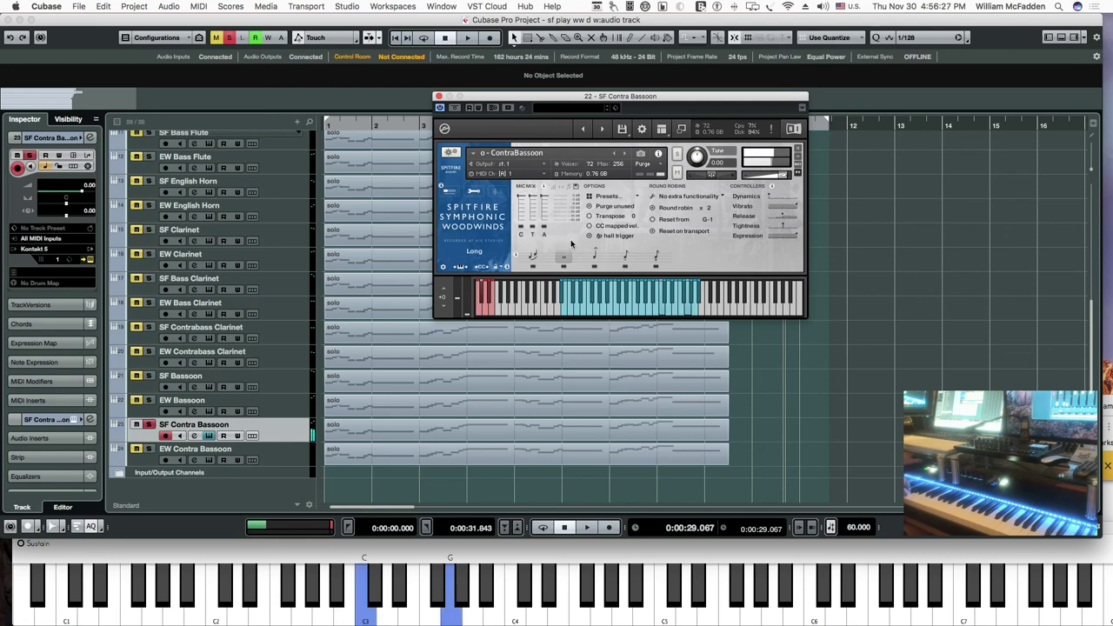
click(592, 254)
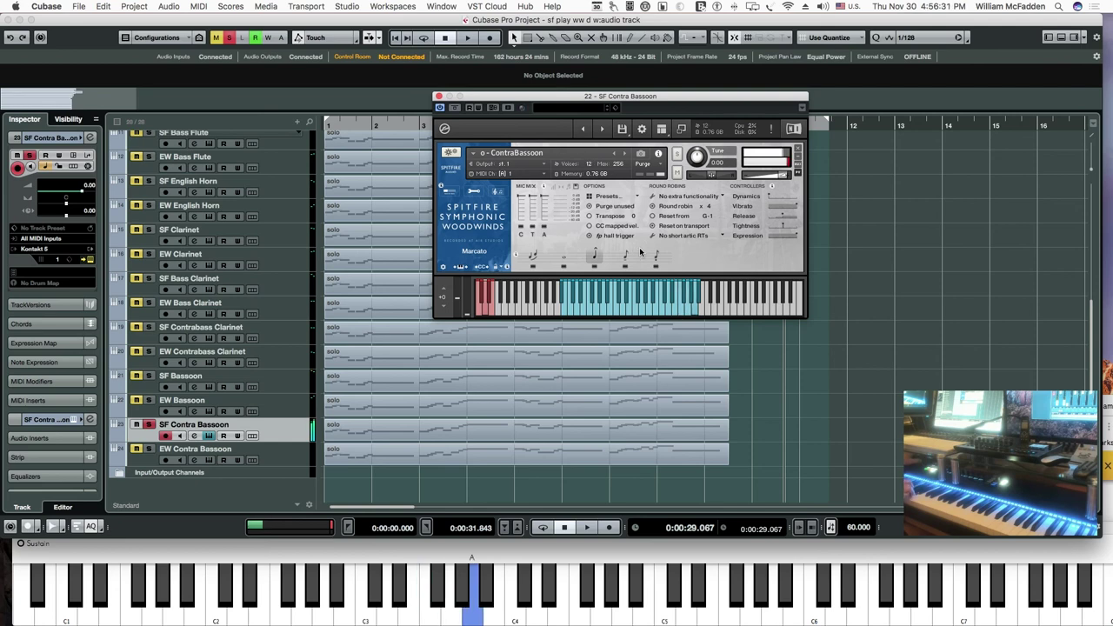
click(625, 254)
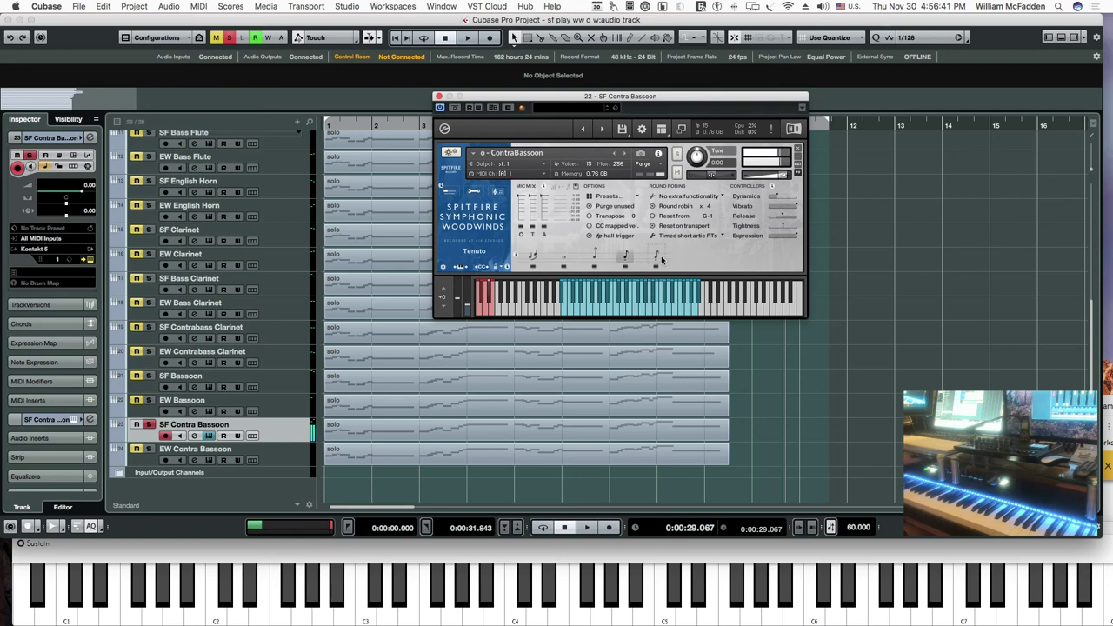
click(656, 257)
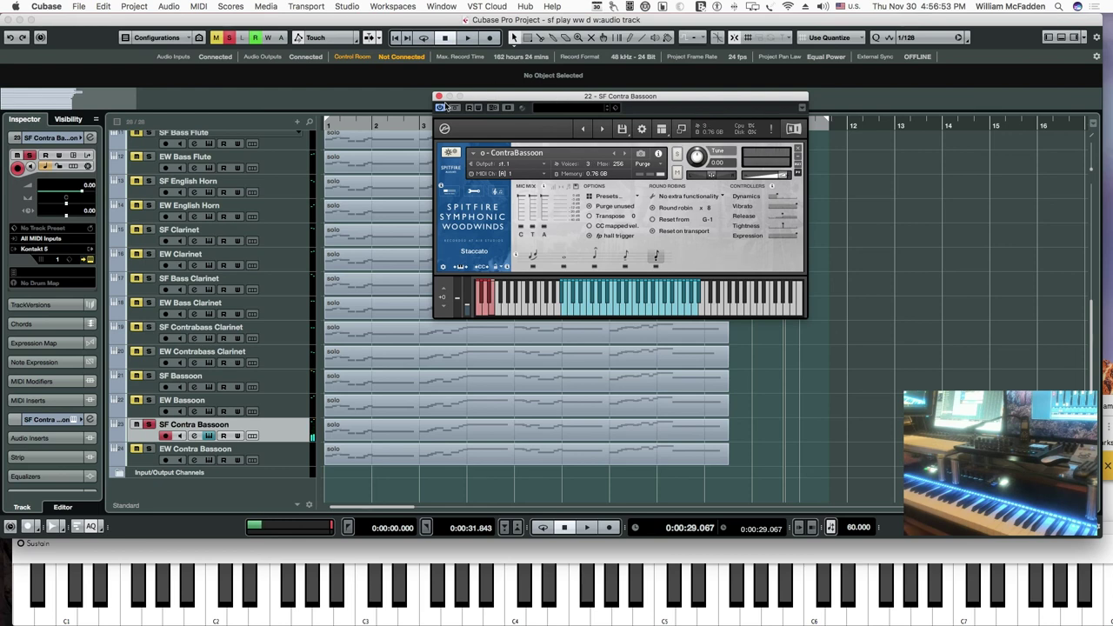
click(439, 97)
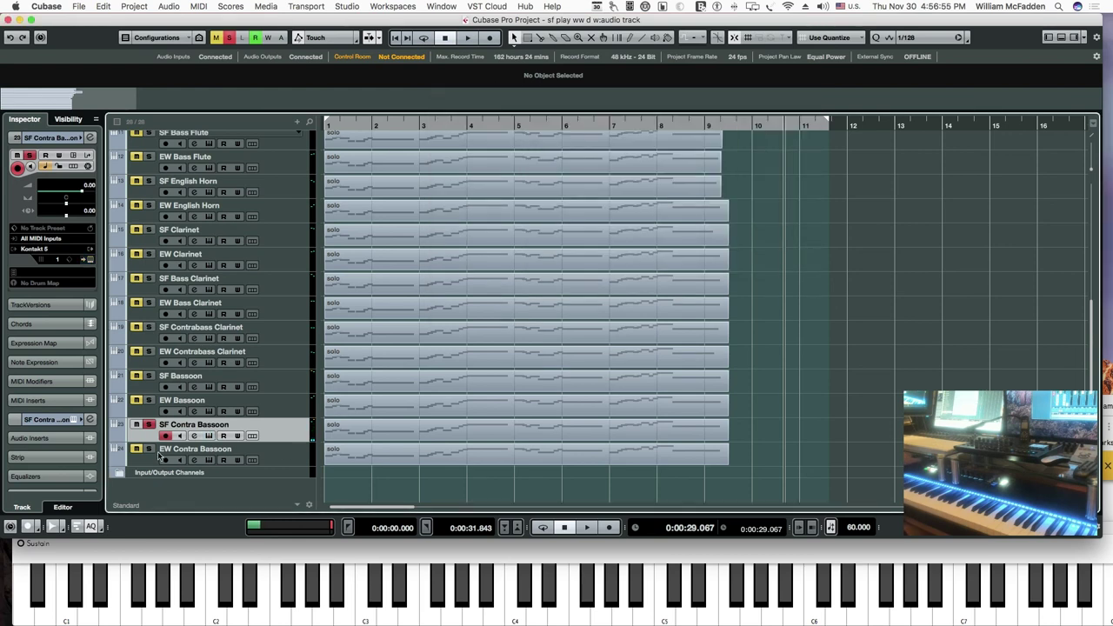
- Move the solo to the EW Contra Bassoon track, open its instrument, and select the track
click(148, 448)
click(148, 424)
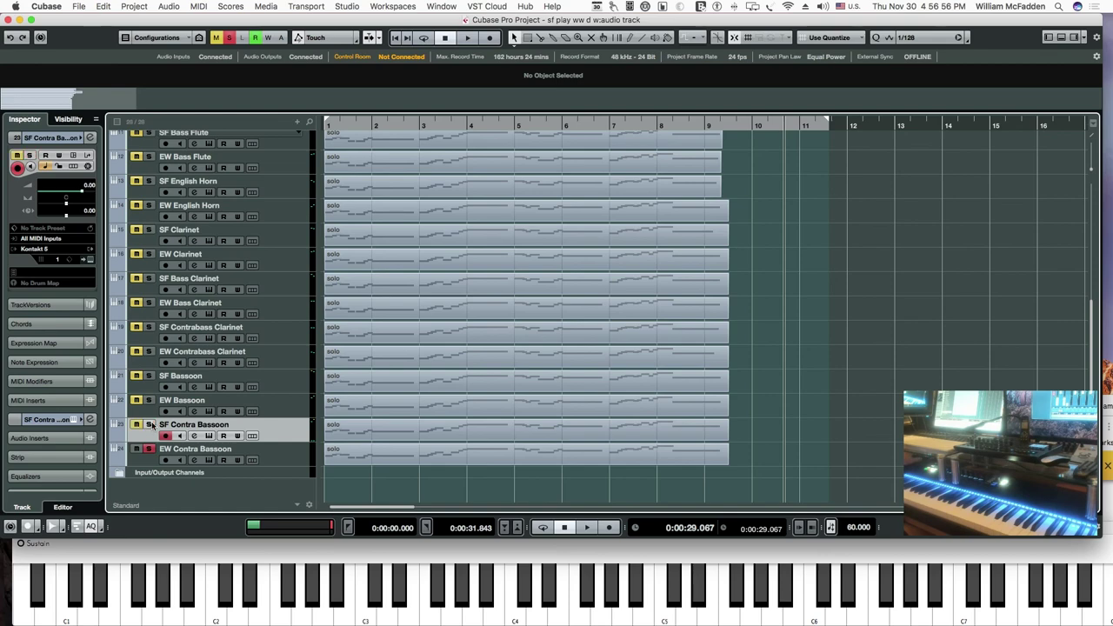
click(208, 460)
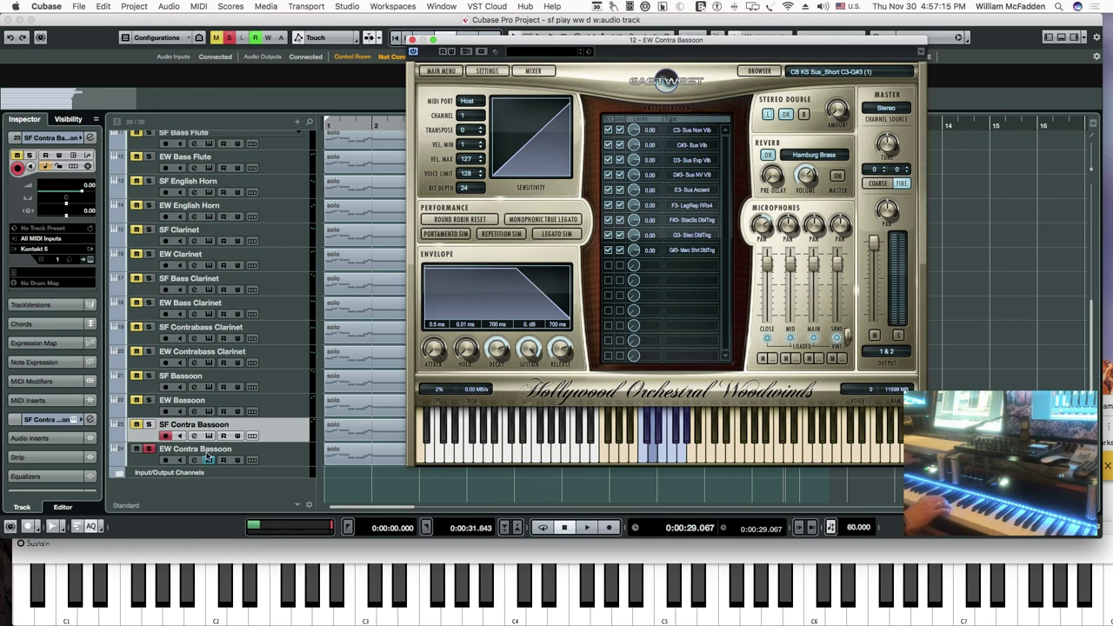
click(268, 462)
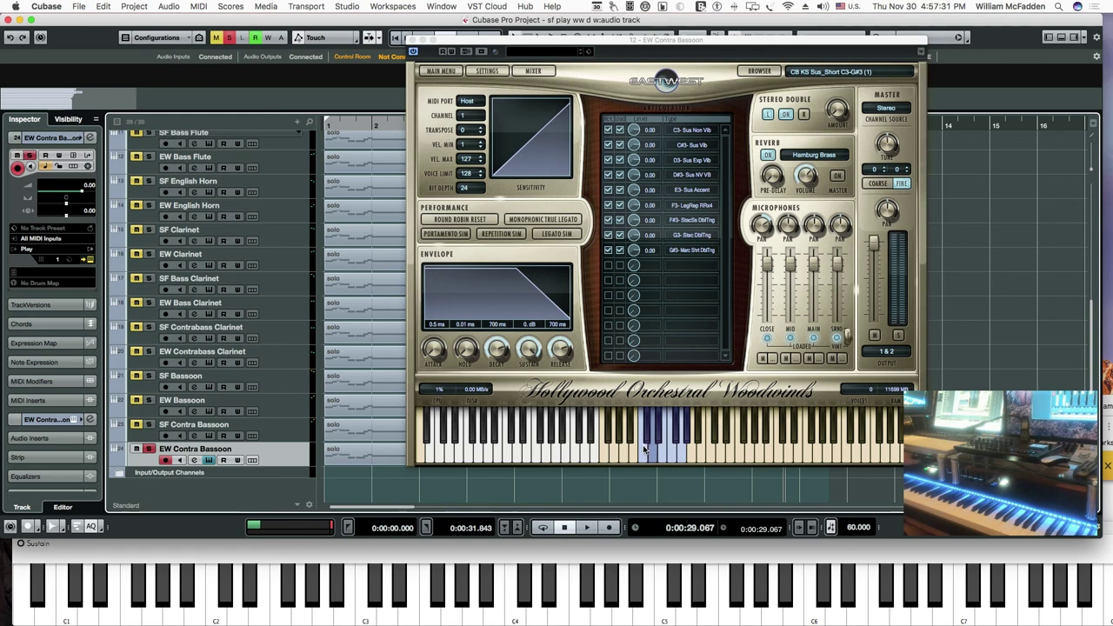
- Move the instrument window clear of the transport controls, and play the passage on EW Contra Bassoon from the beginning to its end
drag(473, 45, 465, 91)
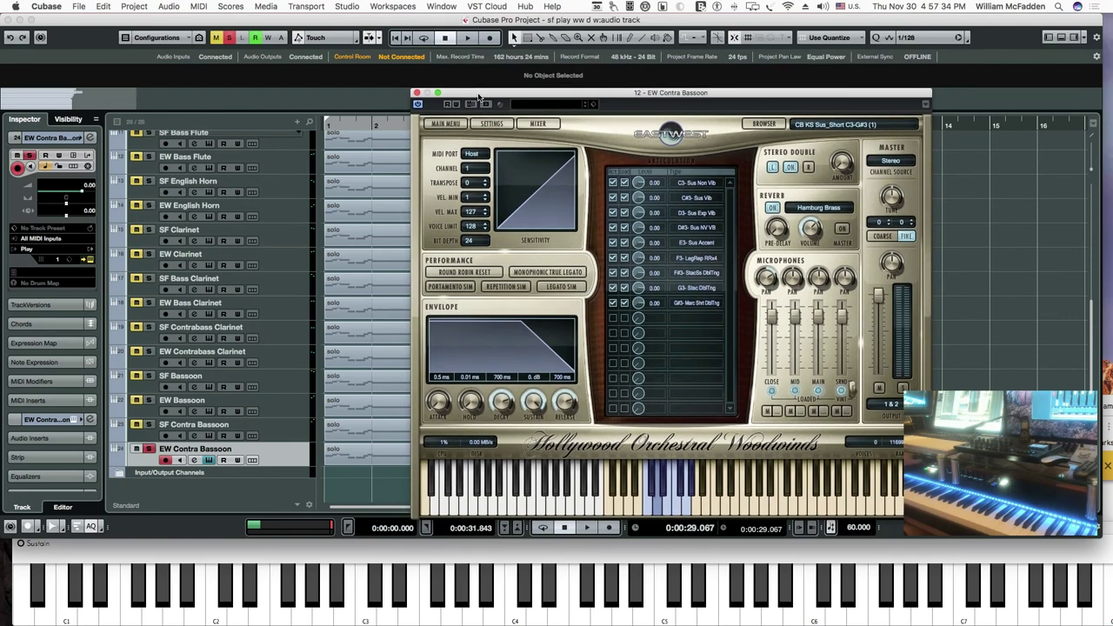
click(395, 37)
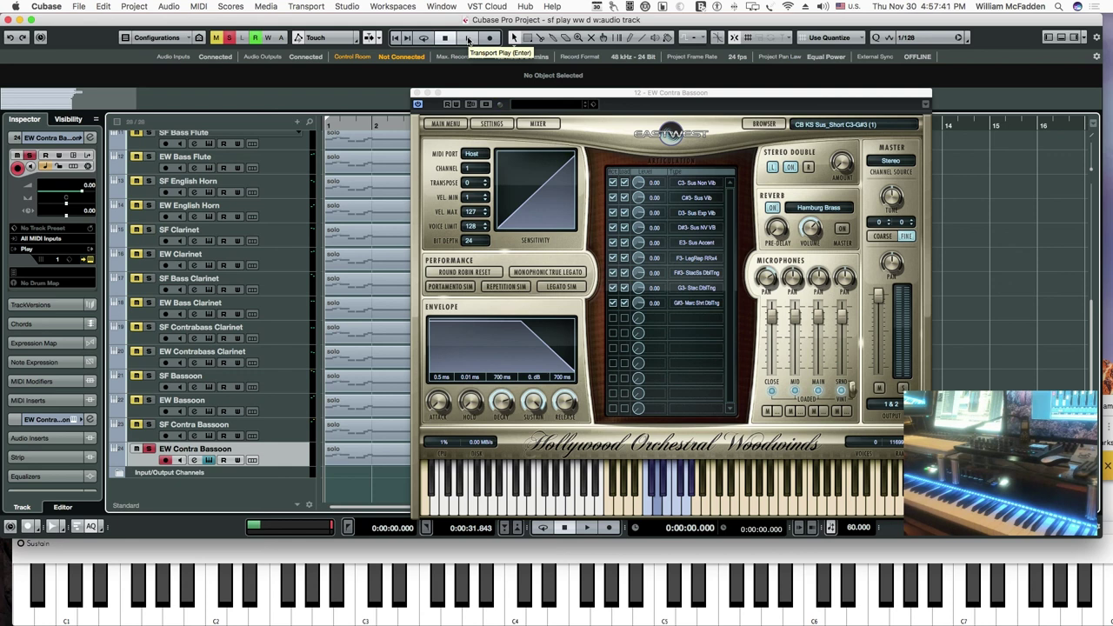
click(468, 38)
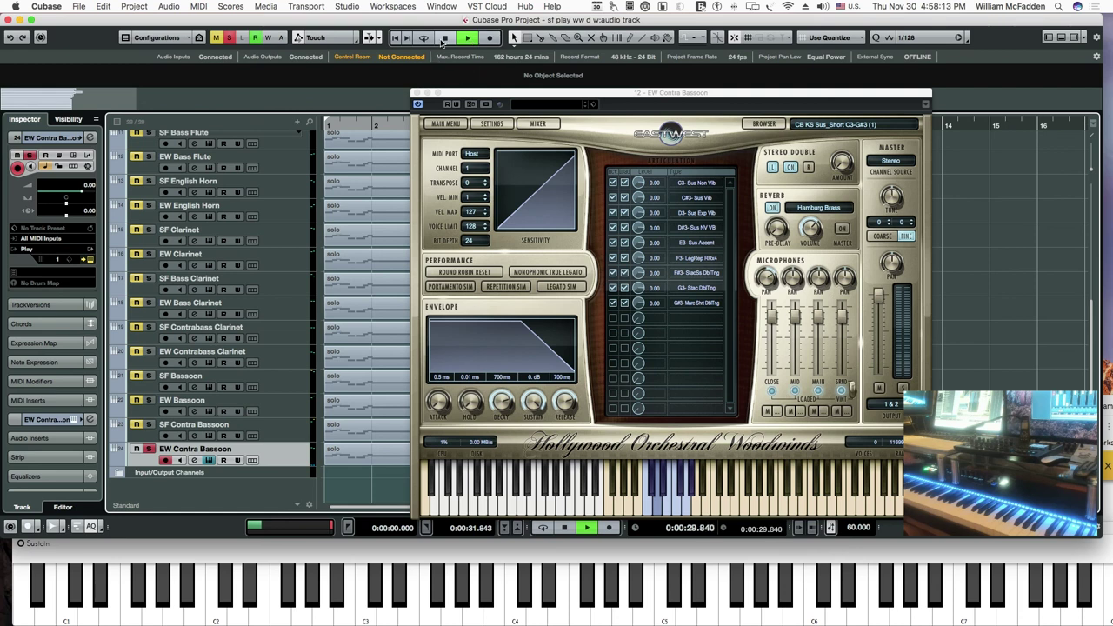
click(443, 39)
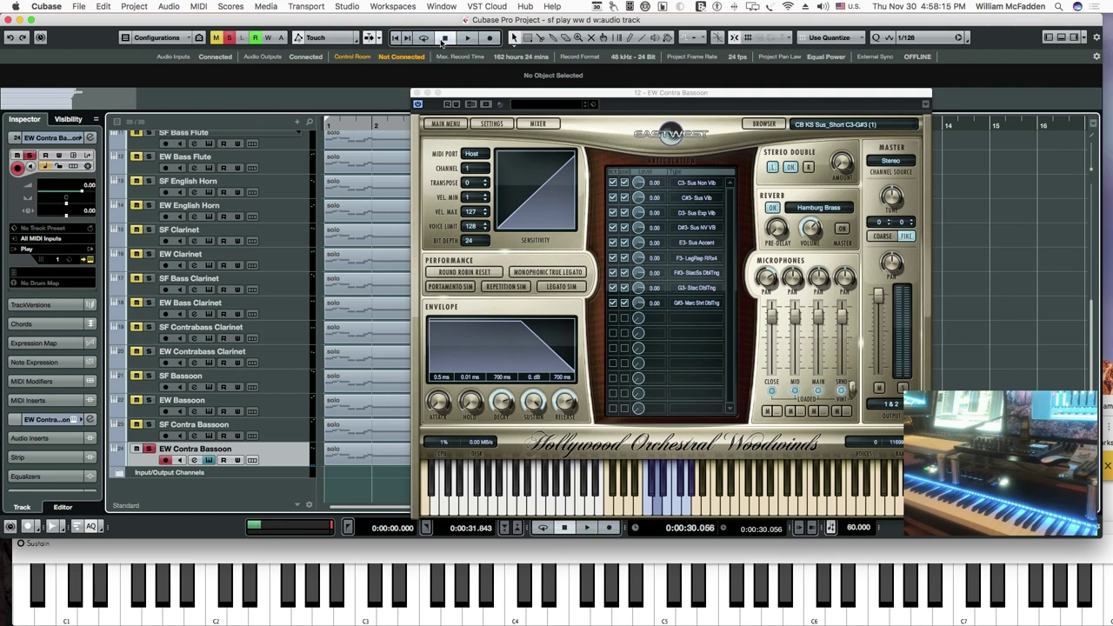